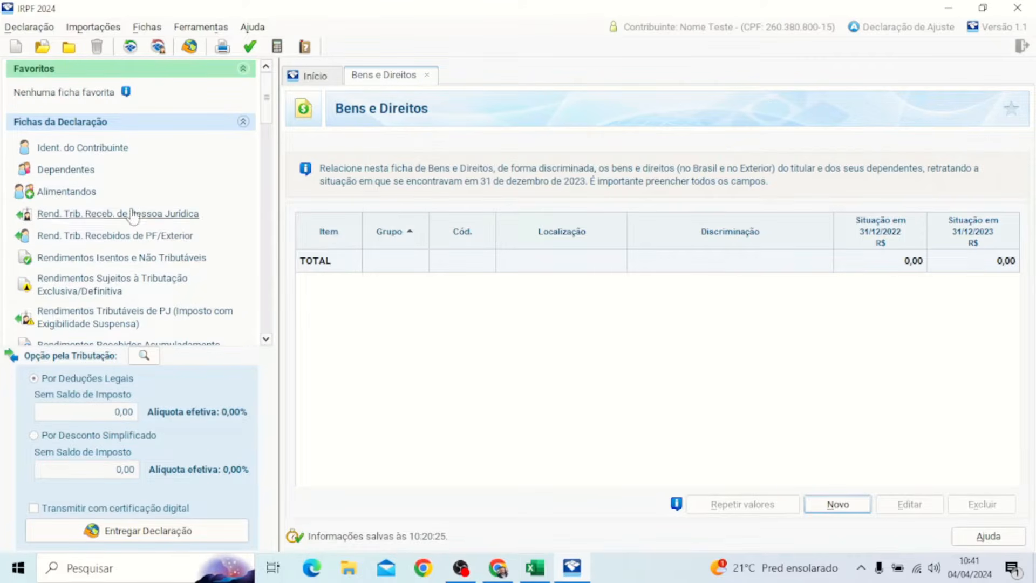
Step: Browse from Ident. do Contribuinte back to the empty Bens e Direitos list, then bring up Pasta1
click(95, 151)
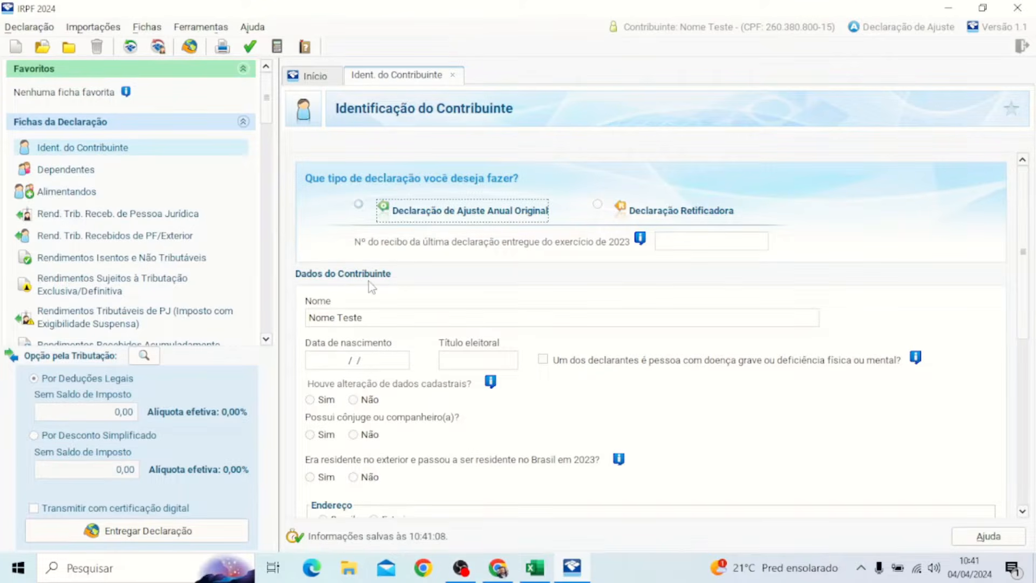
scroll(392, 302, down, 1)
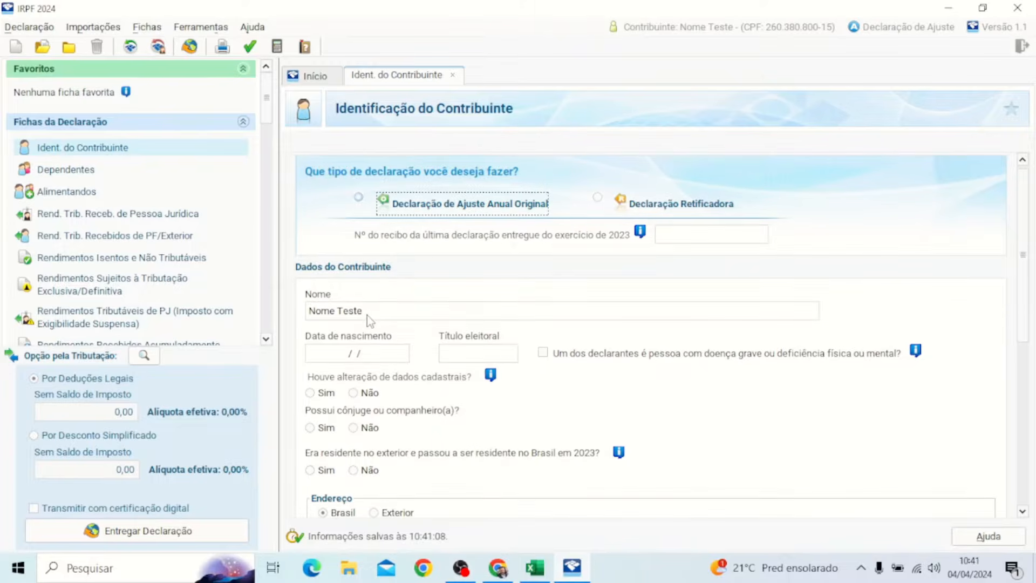
scroll(115, 231, down, 3)
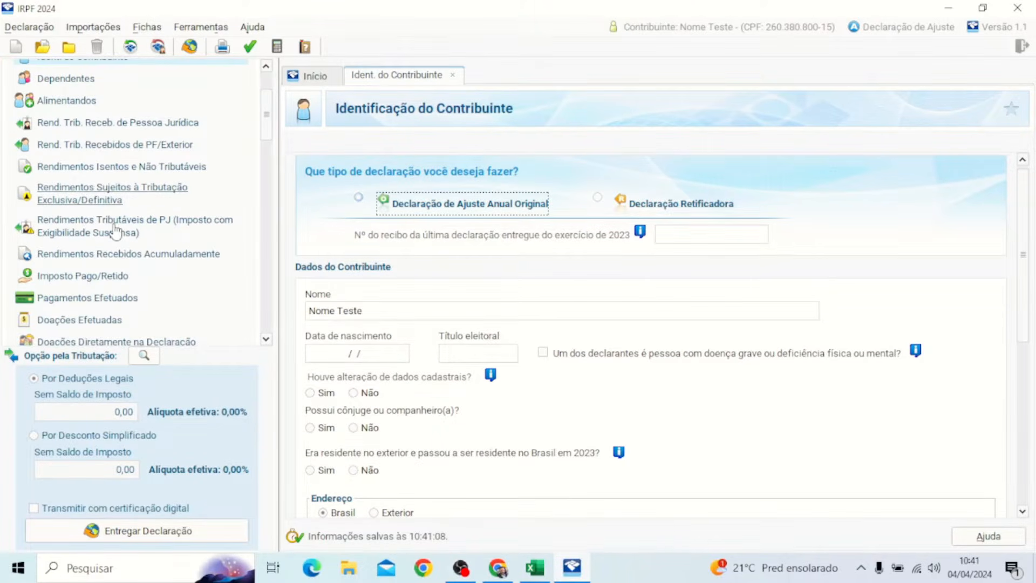
scroll(115, 231, down, 2)
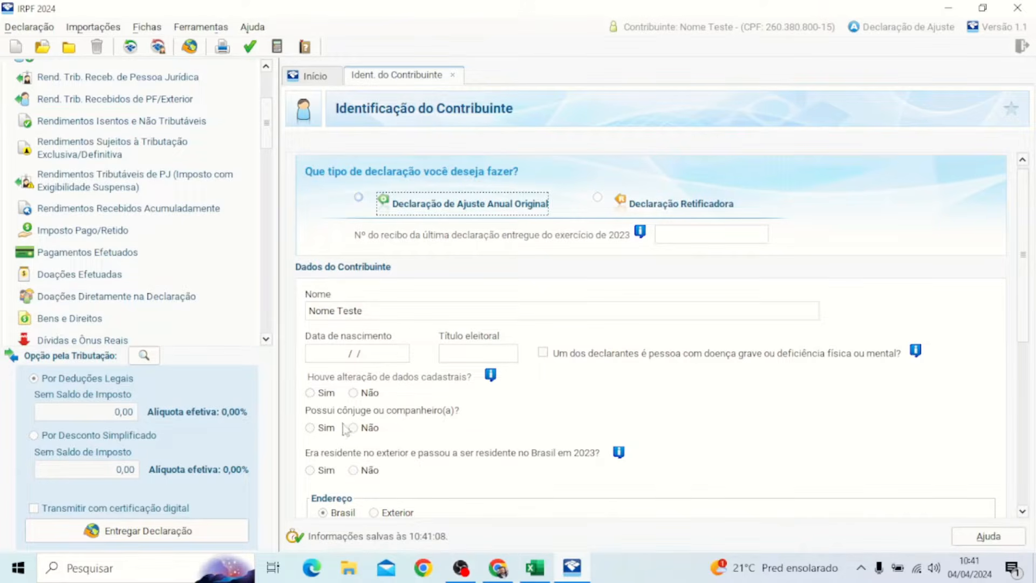
scroll(209, 255, down, 1)
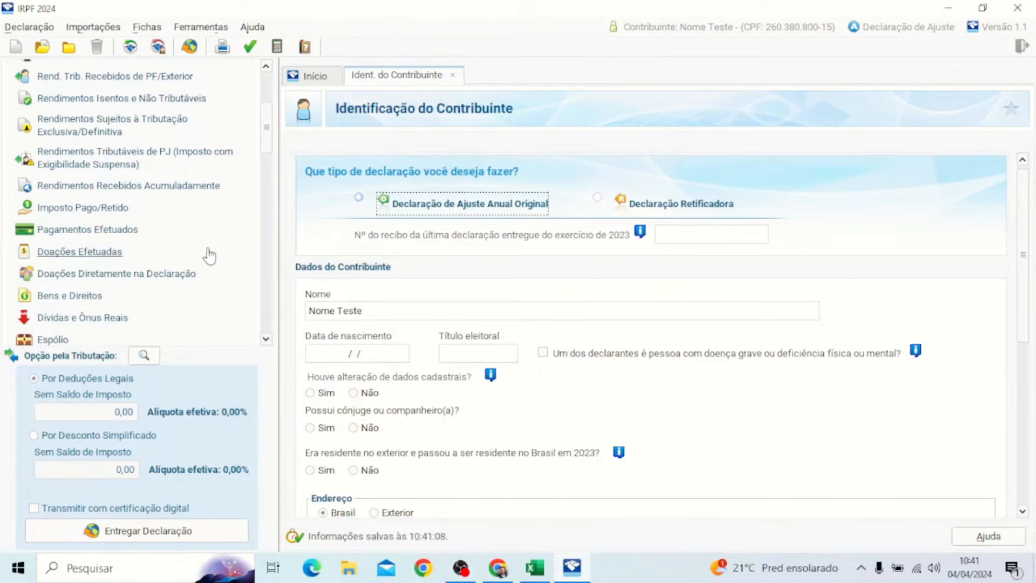
scroll(210, 255, down, 9)
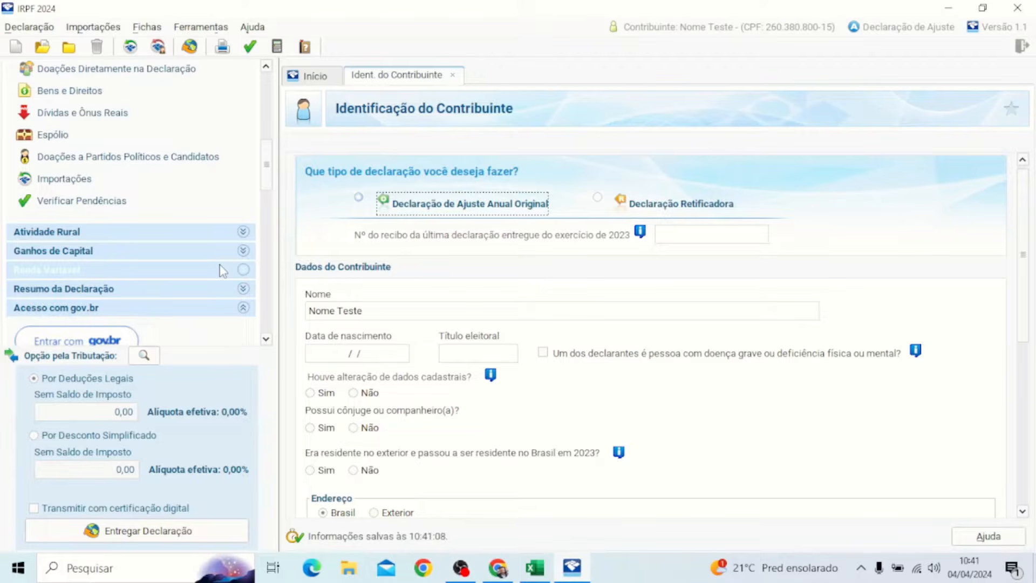
scroll(217, 258, up, 1)
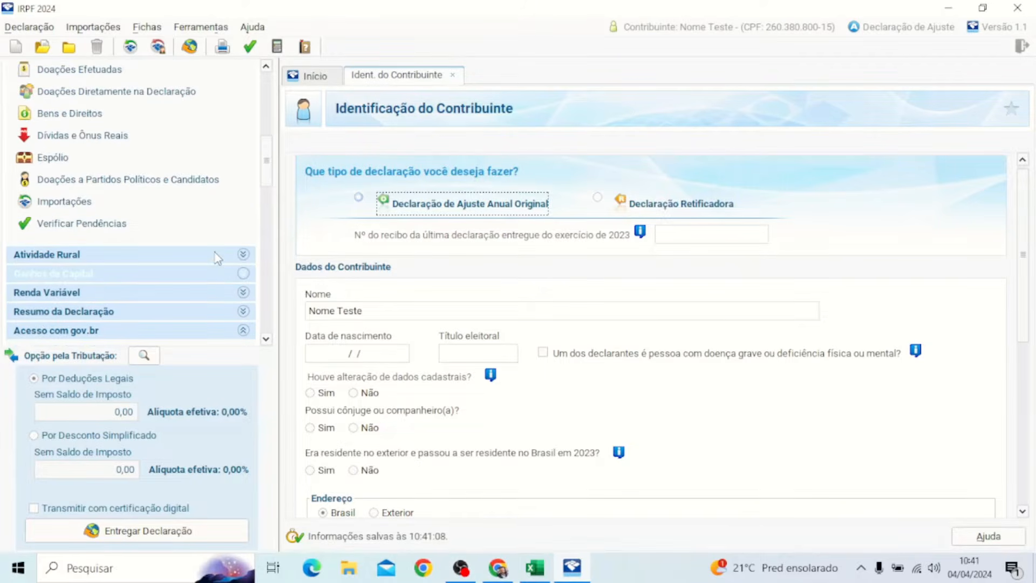
scroll(217, 258, up, 3)
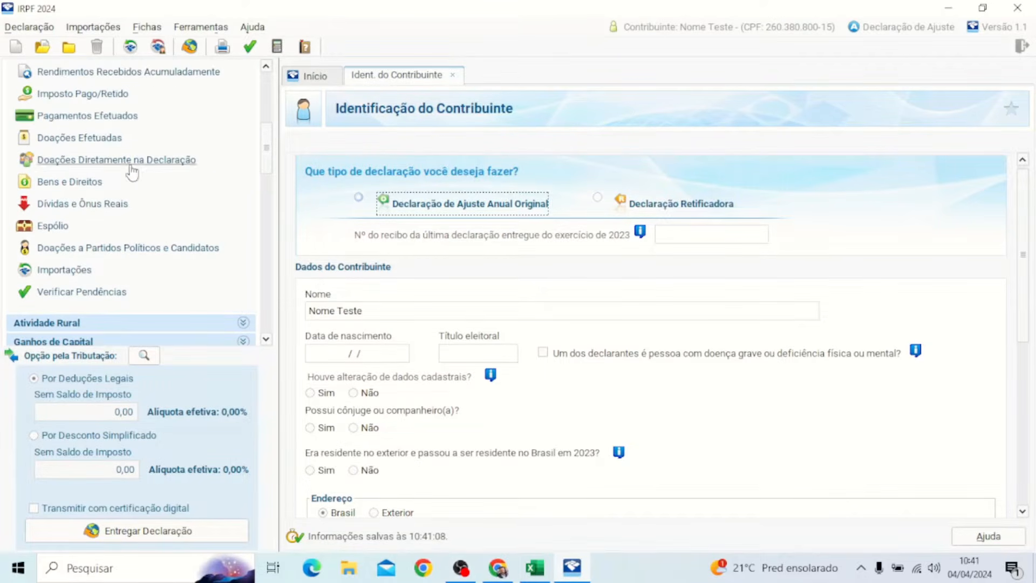
click(82, 183)
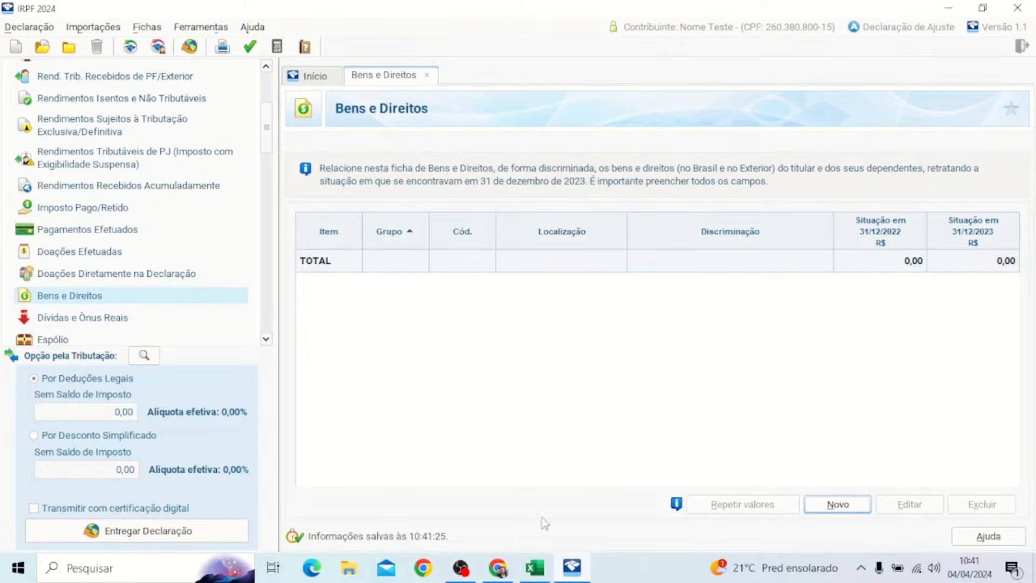
click(538, 570)
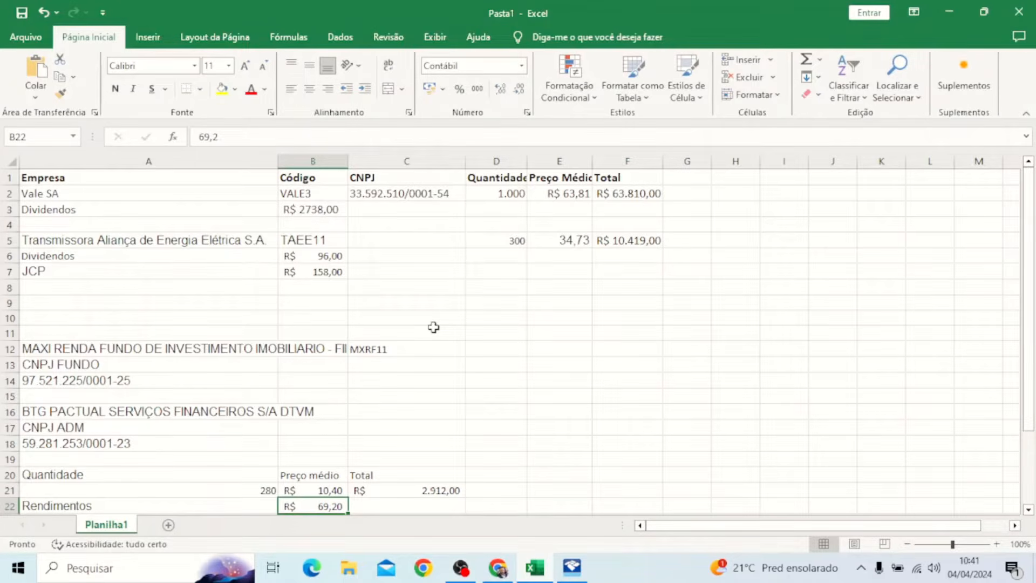
Step: Autofit column E for Preço Médio and review VALE3's name, ticker, CNPJ, quantity, price, total and dividends
double_click(593, 161)
click(610, 345)
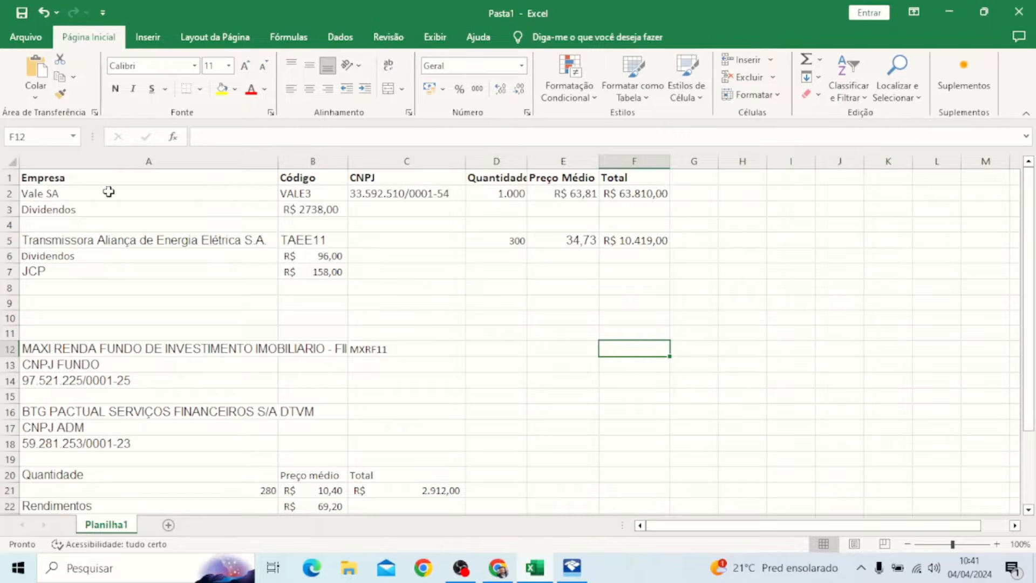
click(83, 192)
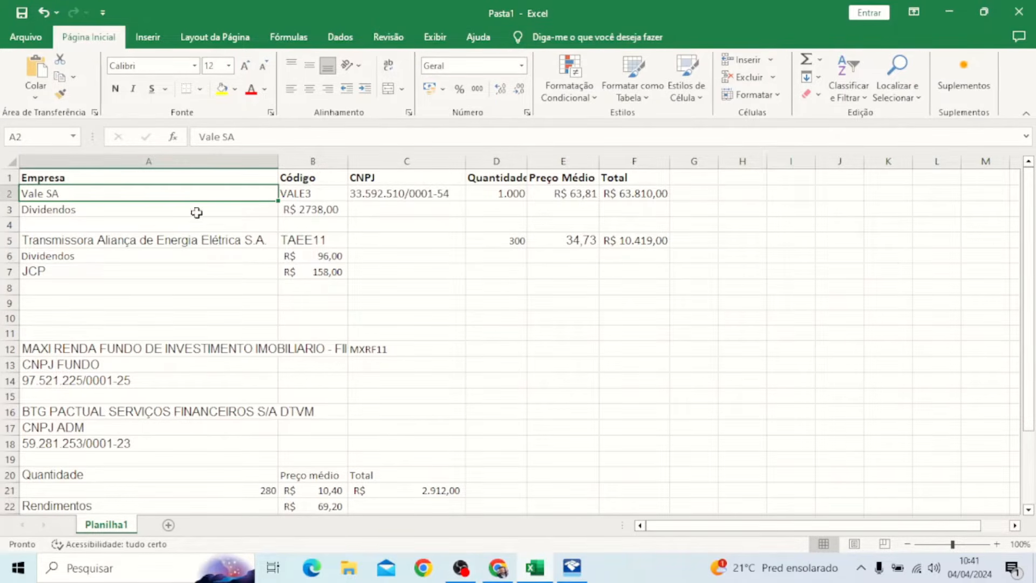
click(315, 196)
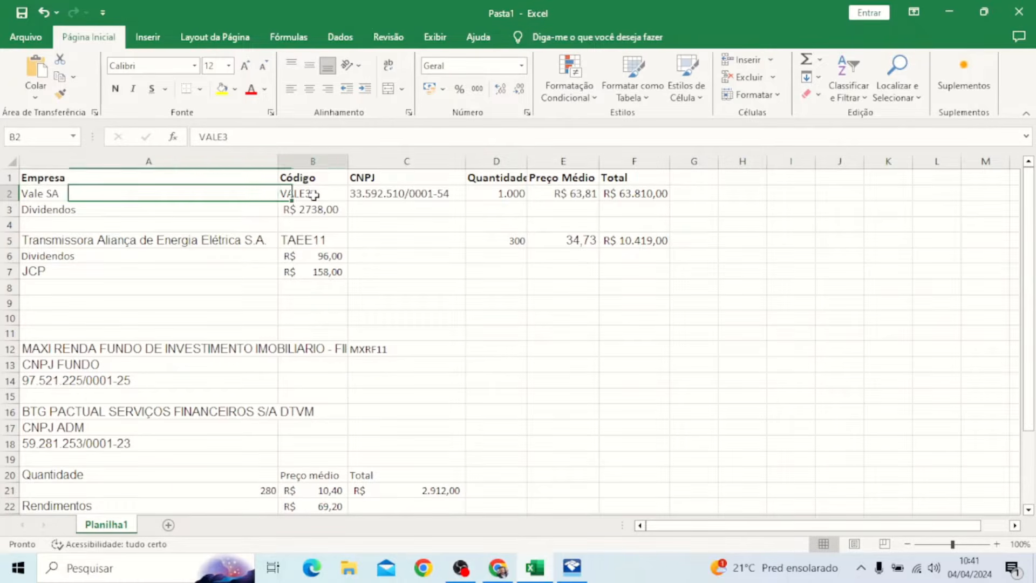
click(388, 193)
click(510, 194)
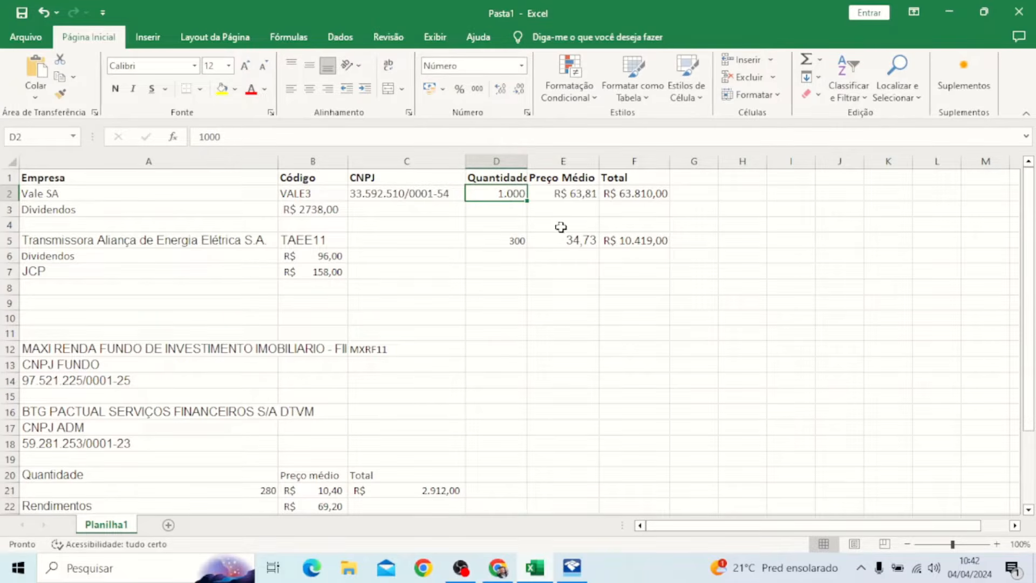
click(565, 195)
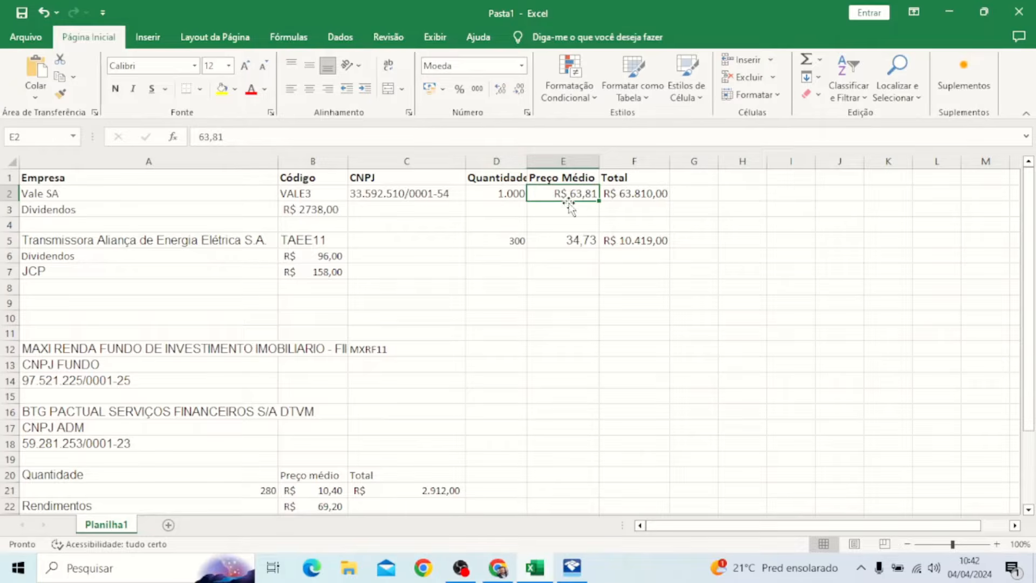
click(629, 195)
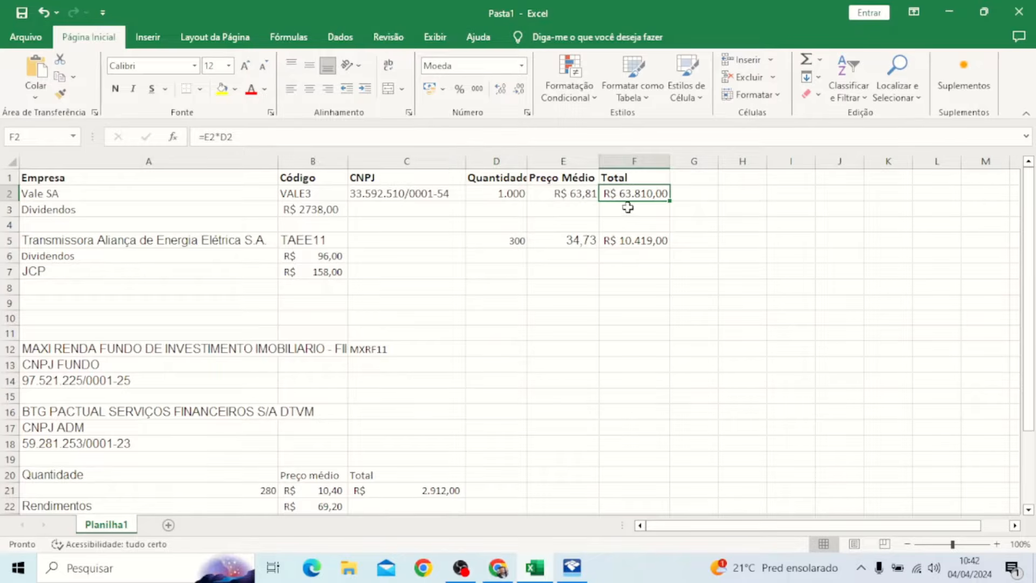
click(315, 213)
Step: Highlight Vale's dividends row and TAEE11's R$ 96,00 dividends and R$ 158,00 JCP amounts
drag(208, 205, 286, 208)
drag(131, 237, 303, 266)
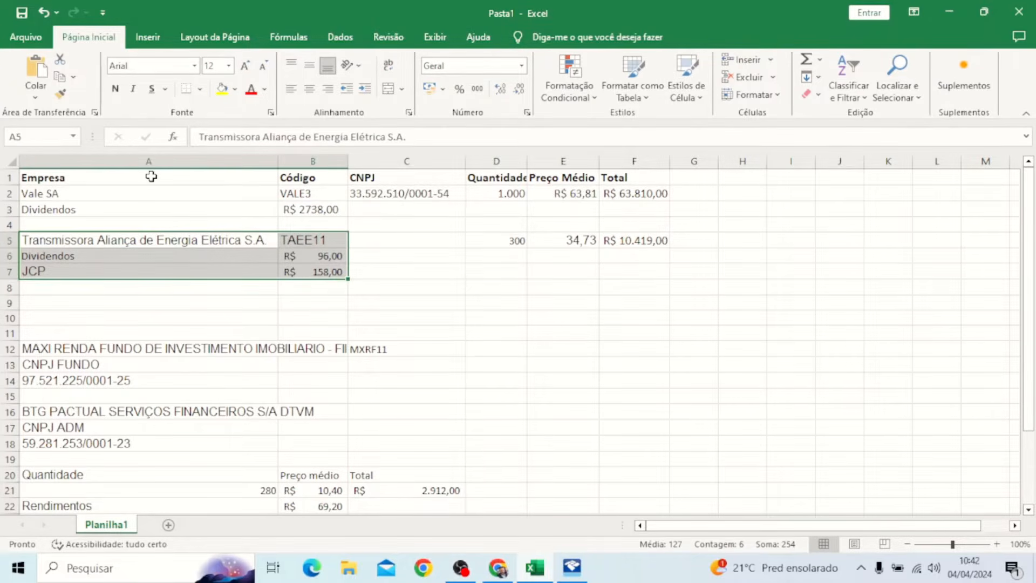
click(155, 193)
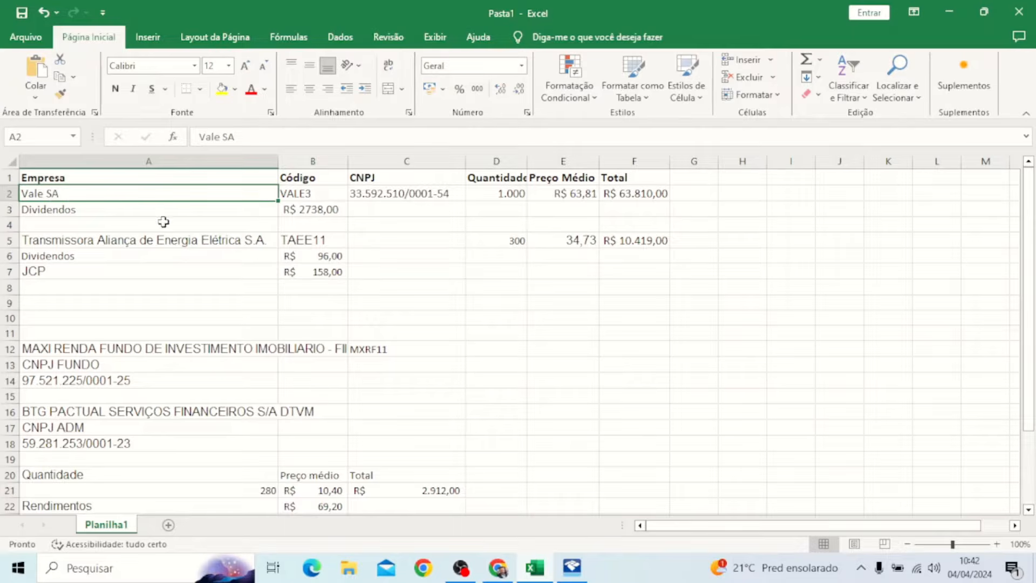
drag(306, 210, 246, 214)
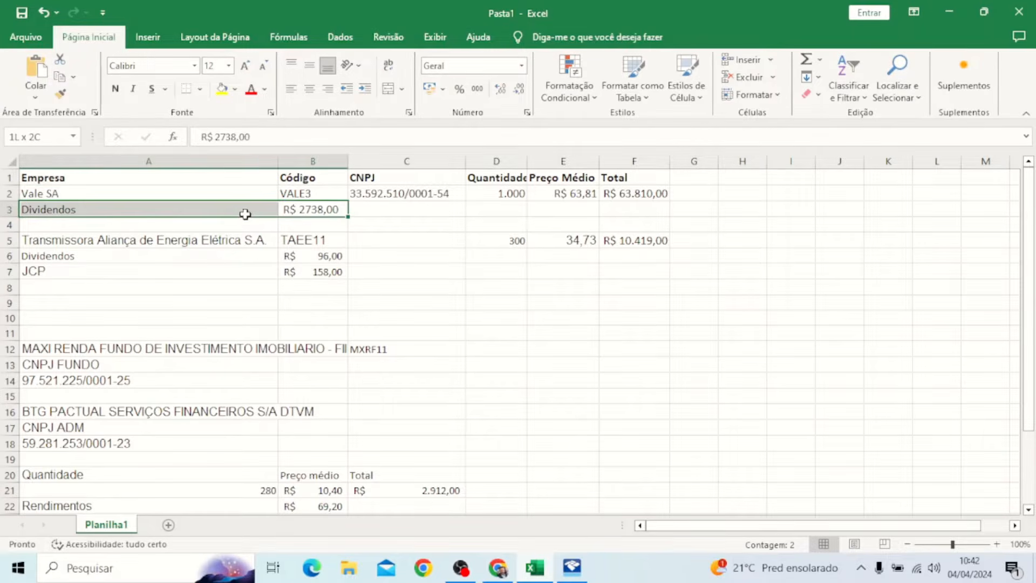
click(127, 240)
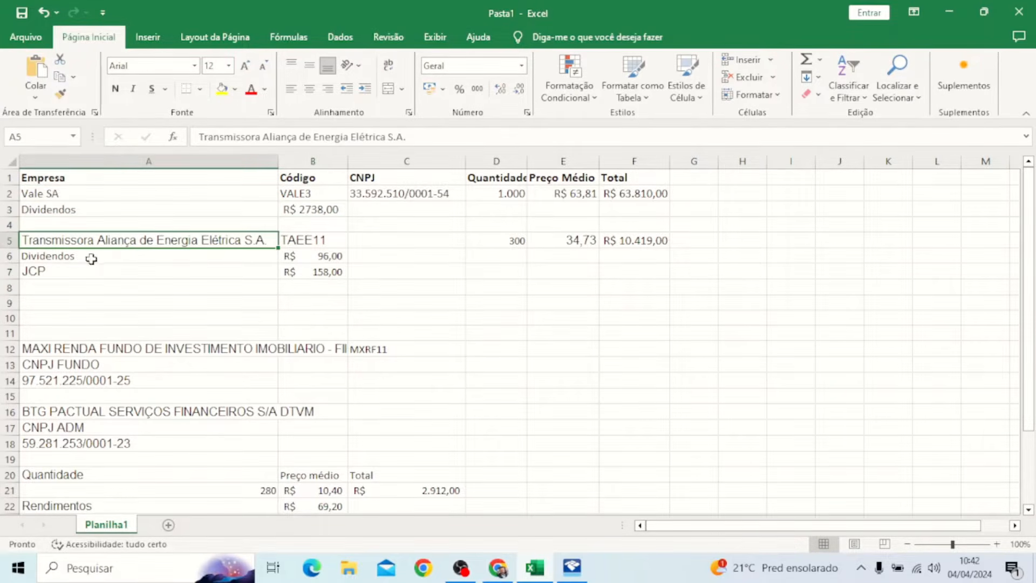
drag(90, 258, 305, 271)
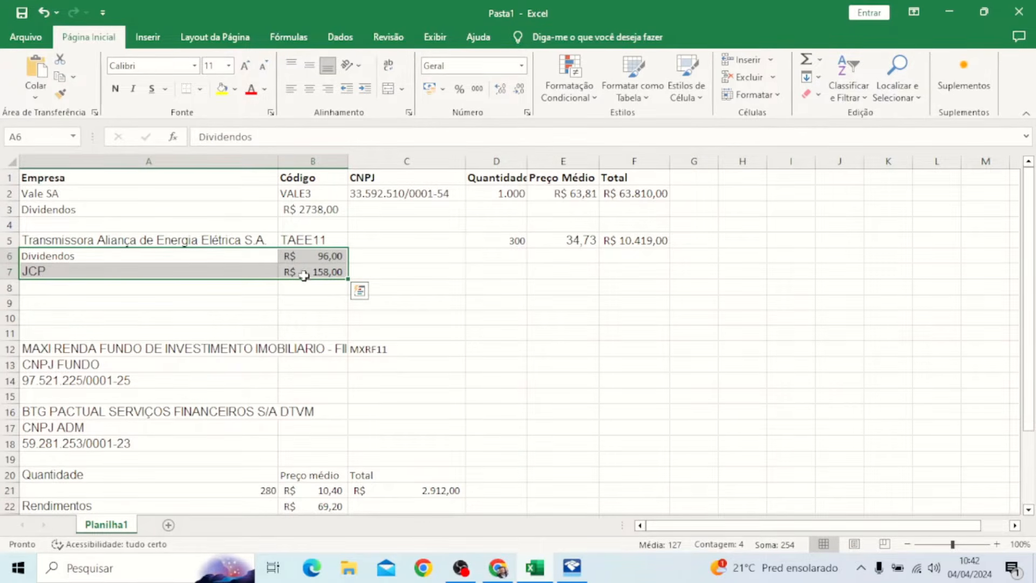
click(283, 288)
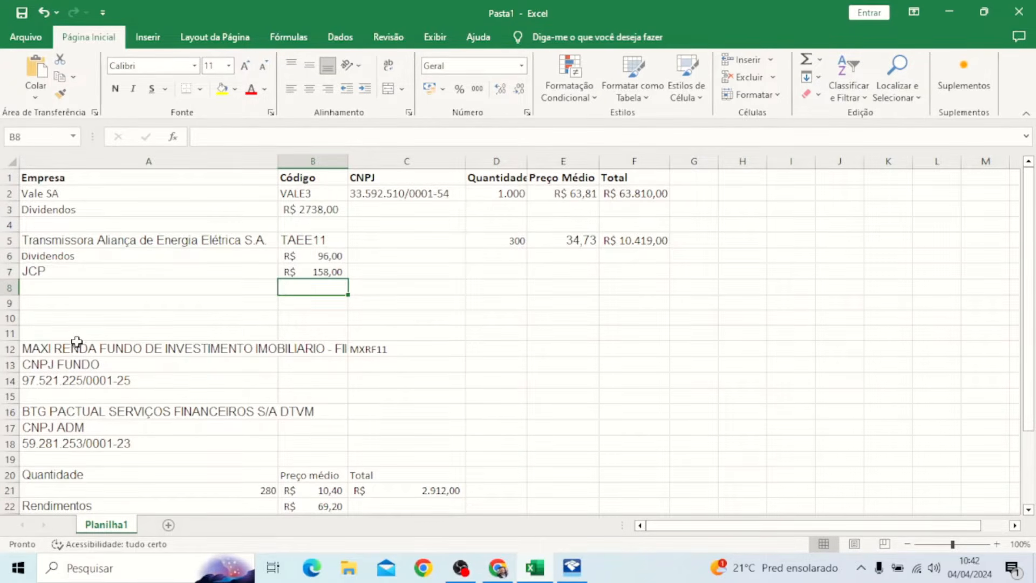
Step: Scroll the holdings sheet and recheck Vale's CNPJ and the TAEE11 company name
scroll(77, 341, down, 4)
scroll(77, 341, up, 4)
scroll(78, 341, down, 1)
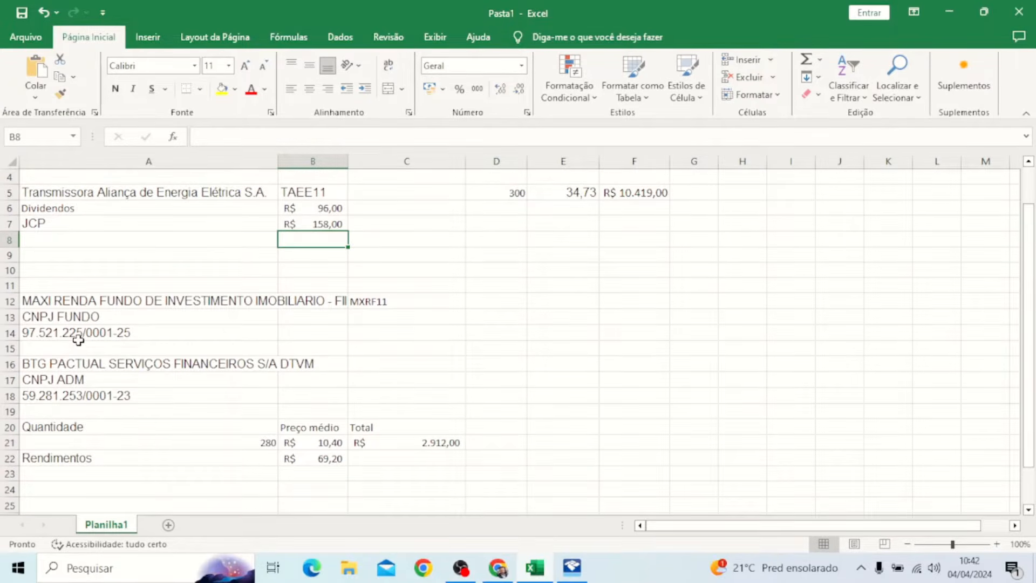
scroll(121, 360, up, 1)
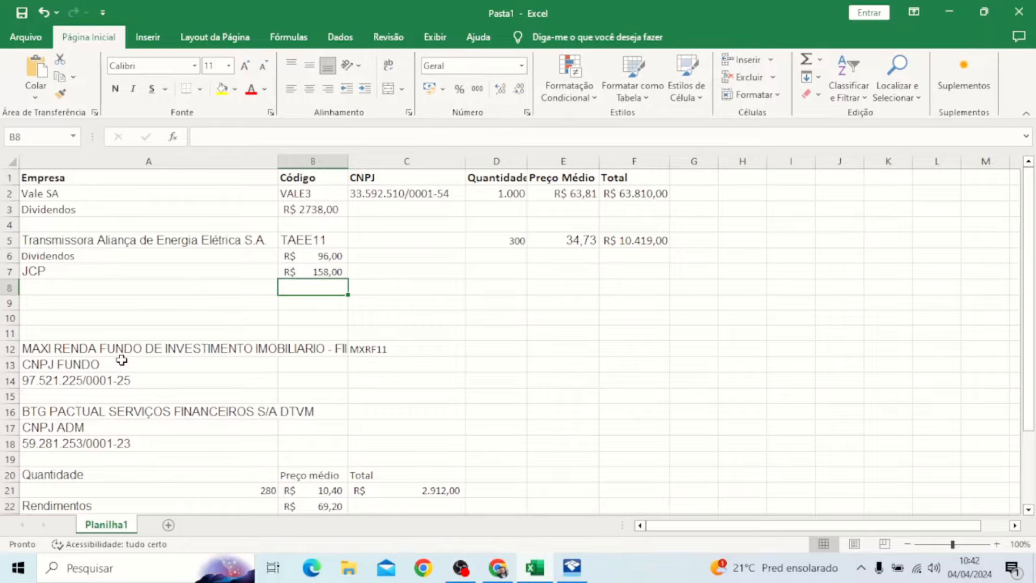
scroll(121, 360, down, 4)
scroll(121, 360, up, 4)
click(367, 194)
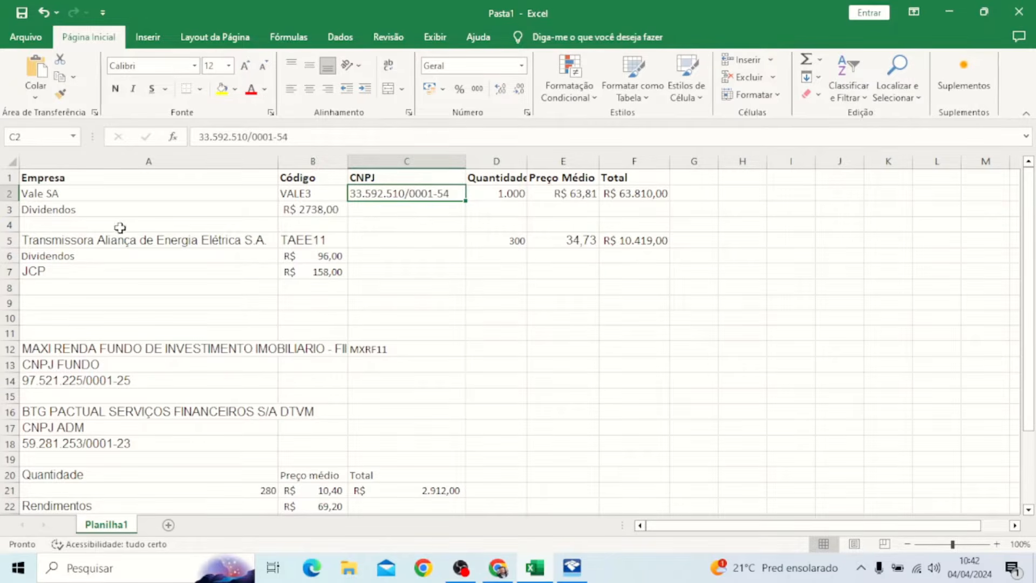
click(186, 238)
Step: Highlight the MXRF11 fund and BTG Pactual administrator CNPJs, then switch to the Money Times article
click(361, 209)
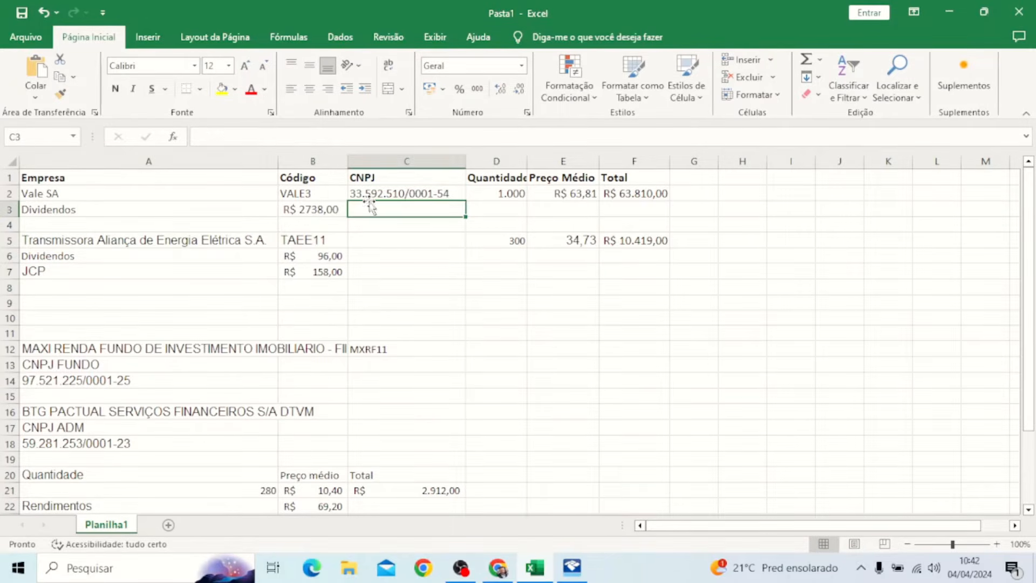
scroll(122, 300, down, 4)
scroll(232, 305, up, 2)
scroll(103, 278, up, 2)
drag(74, 378, 76, 363)
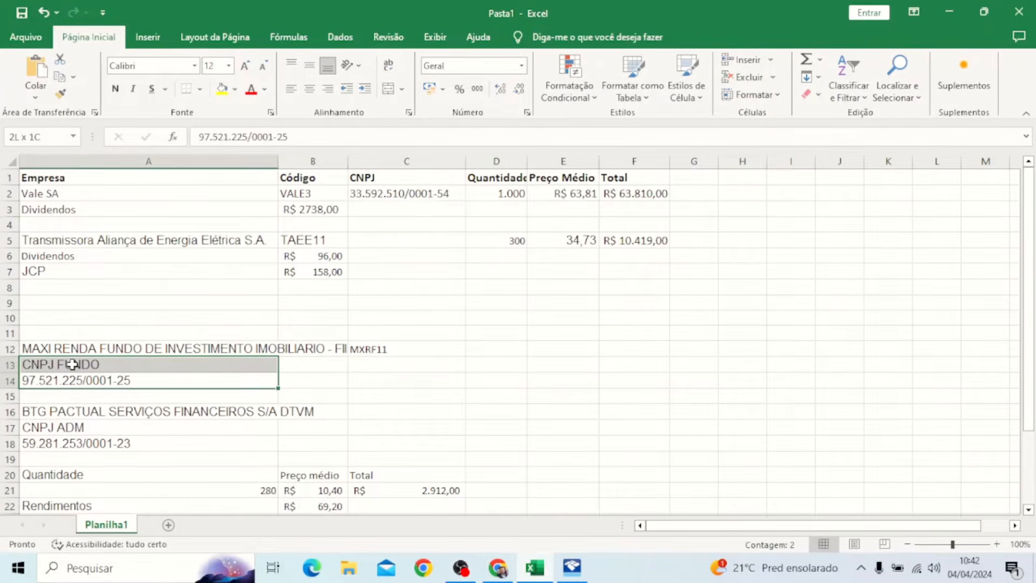
drag(88, 441, 89, 429)
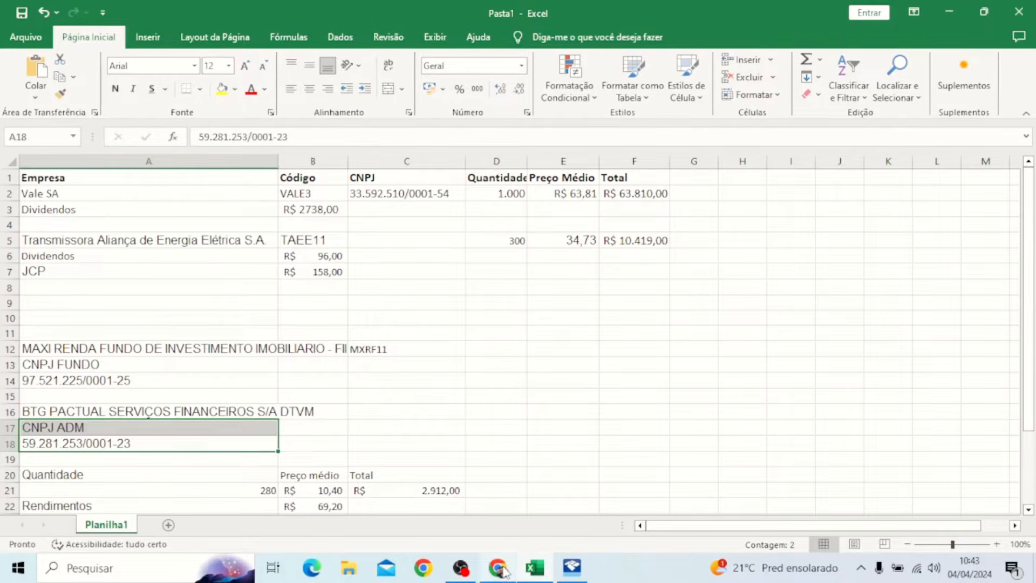
click(498, 507)
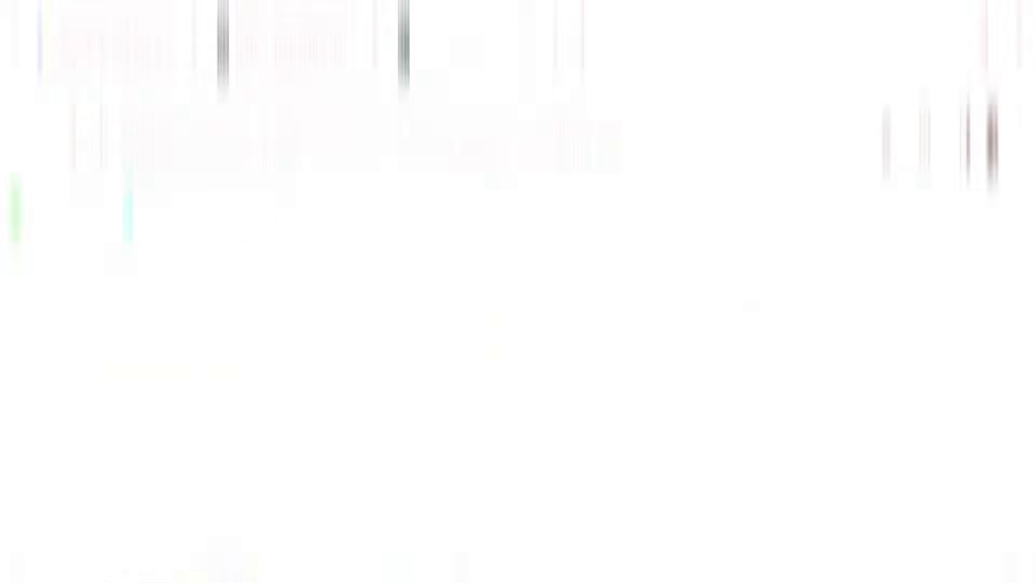
Step: Scroll through the Money Times table of B3 company CNPJs and back to the top
scroll(477, 399, up, 10)
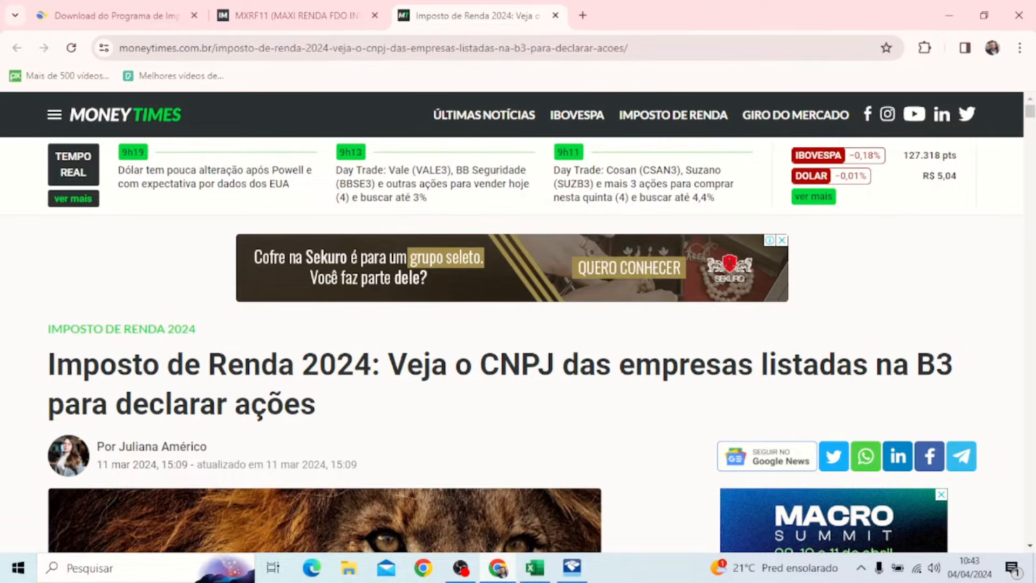
scroll(475, 421, down, 15)
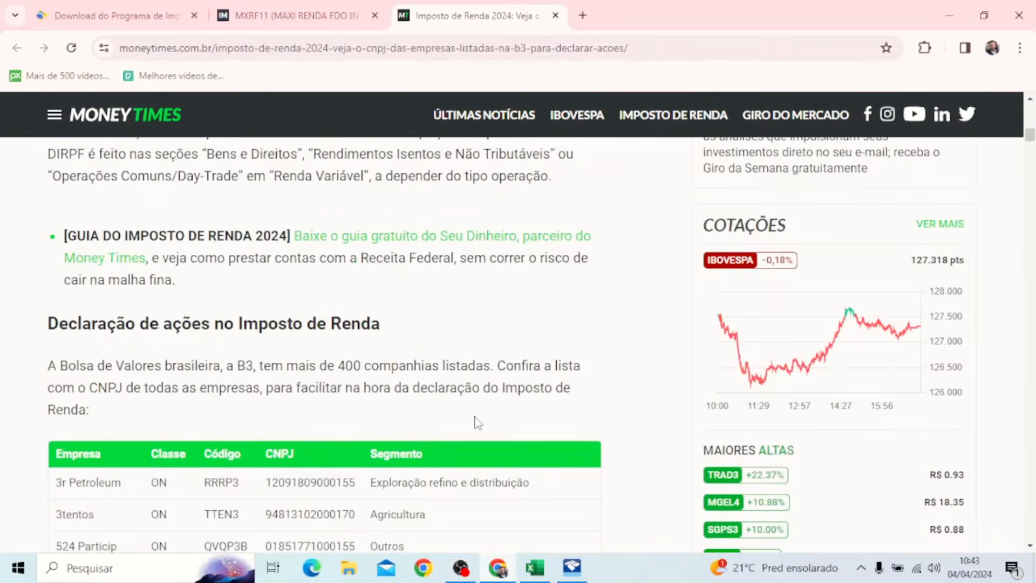
scroll(193, 344, up, 6)
scroll(245, 320, down, 15)
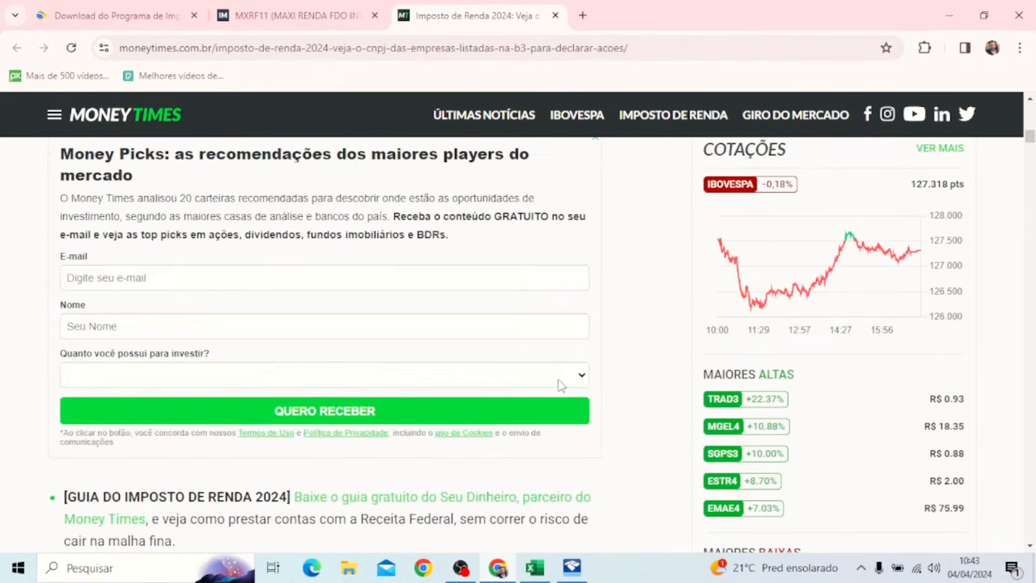
scroll(286, 318, down, 15)
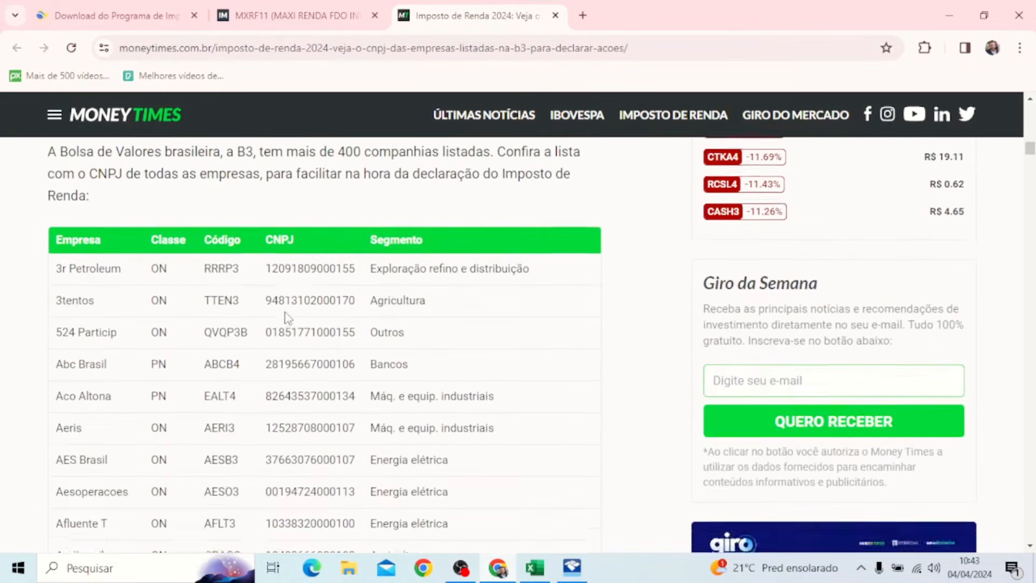
scroll(292, 326, down, 20)
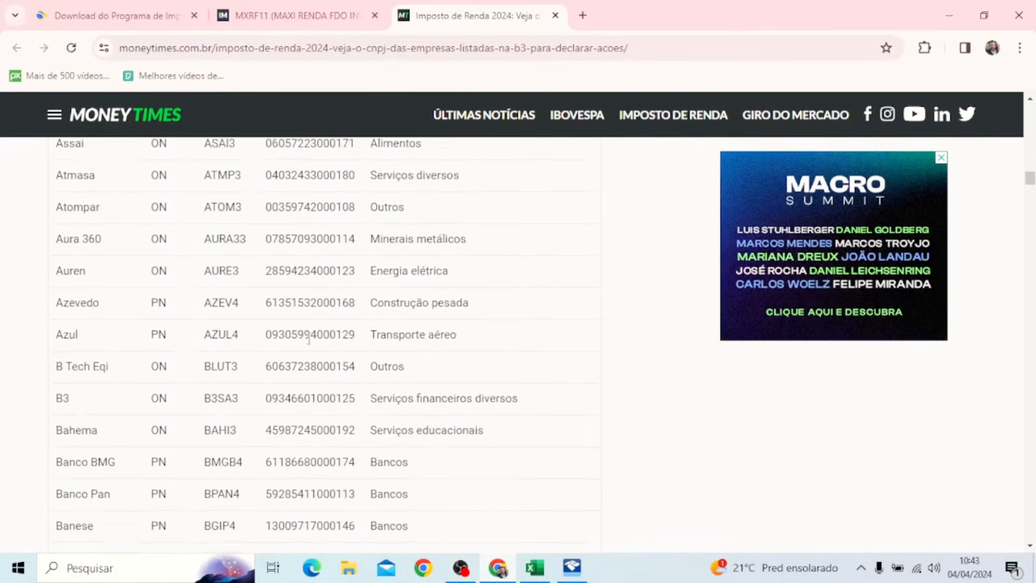
scroll(400, 428, up, 20)
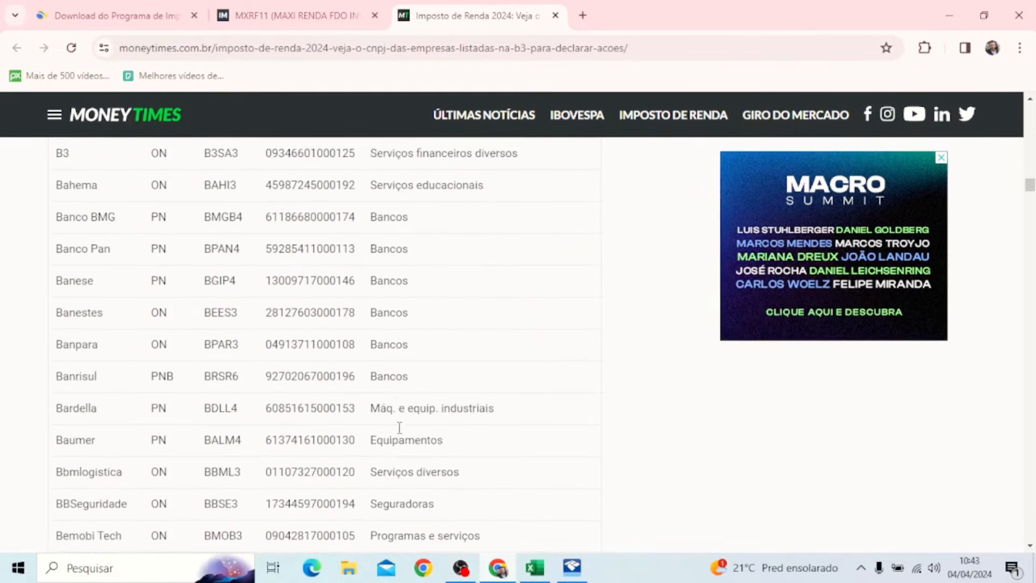
scroll(386, 304, up, 20)
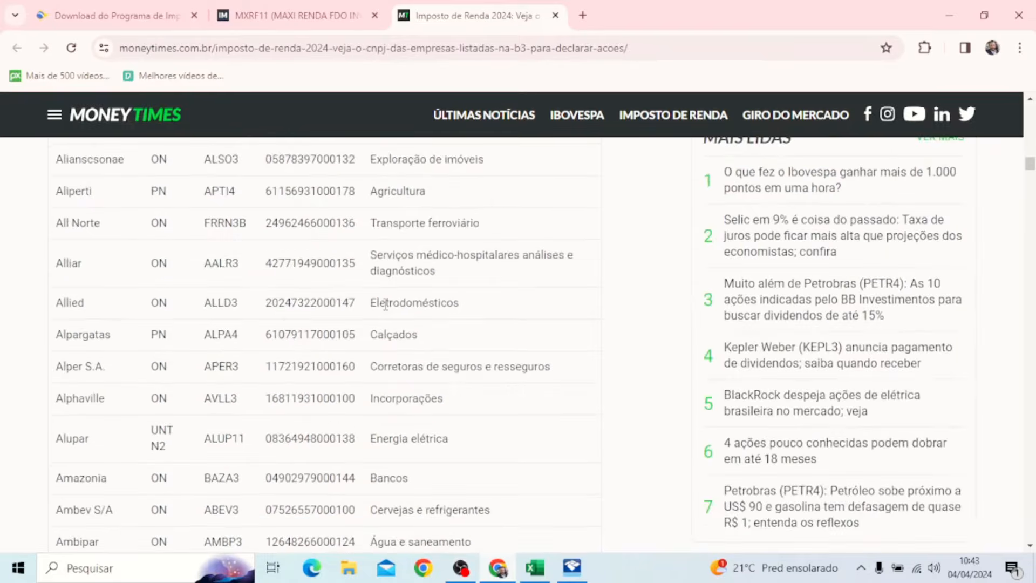
scroll(386, 304, up, 12)
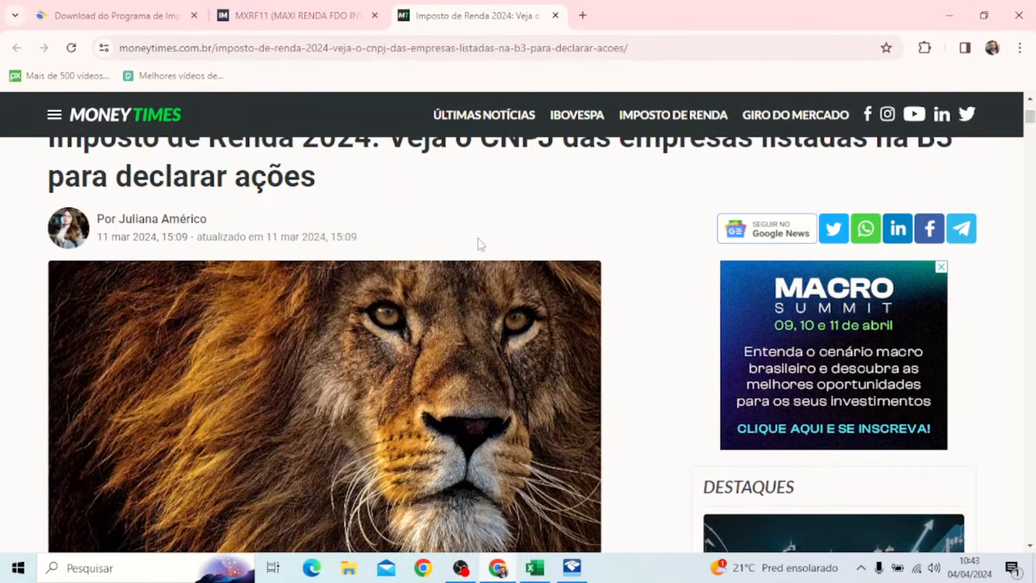
mouse_move(576, 575)
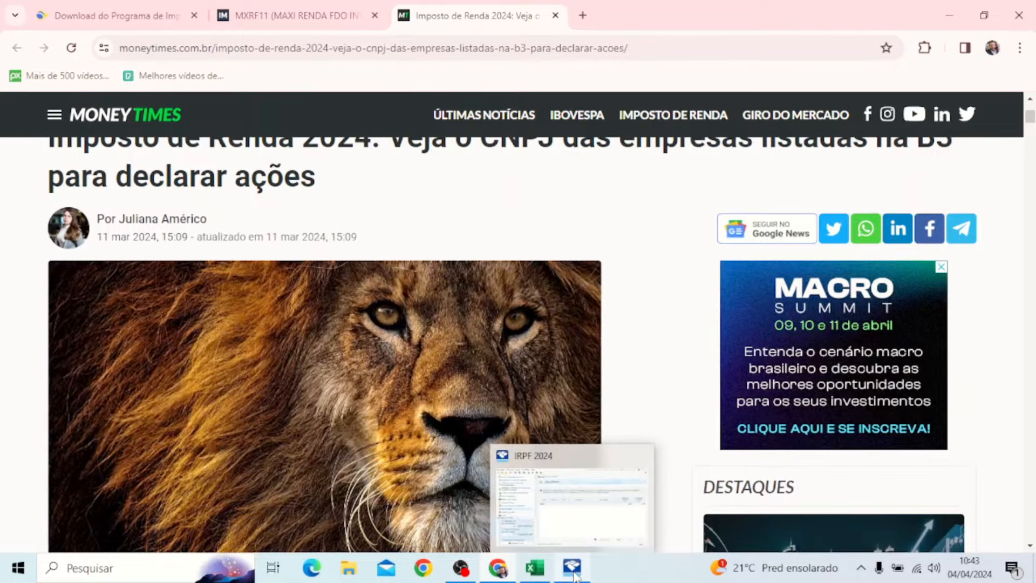
Step: In Excel, select the MXRF11 fund CNPJ note (A13:A14) and administrator CNPJ rows (A17:A19)
click(535, 568)
scroll(71, 239, up, 2)
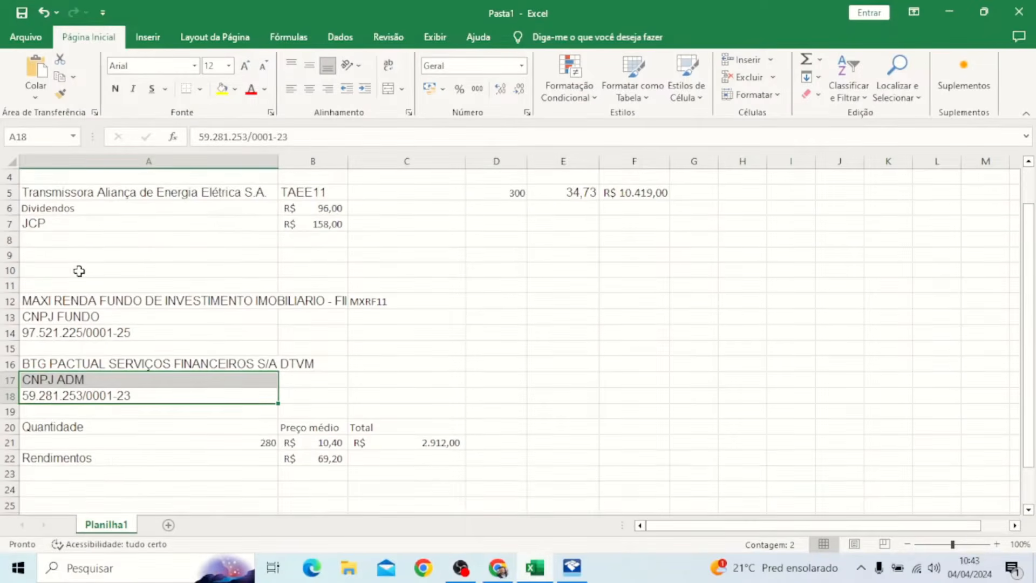
click(82, 317)
drag(82, 316, 100, 336)
drag(105, 378, 108, 406)
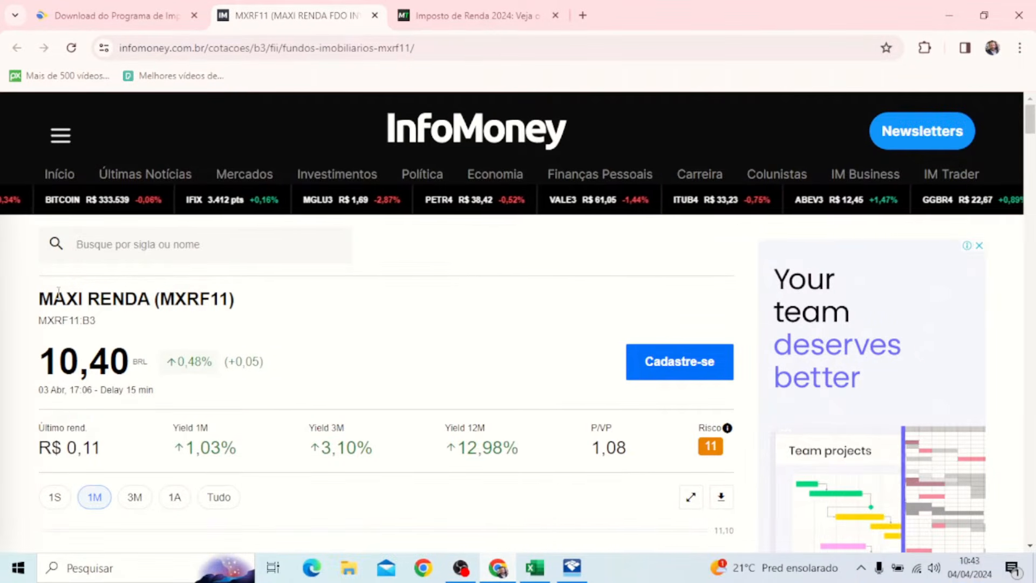
Step: Highlight MXRF11's company name, fund CNPJ and administrator CNPJ in InfoMoney, then return to IRPF
drag(41, 303, 112, 305)
click(112, 306)
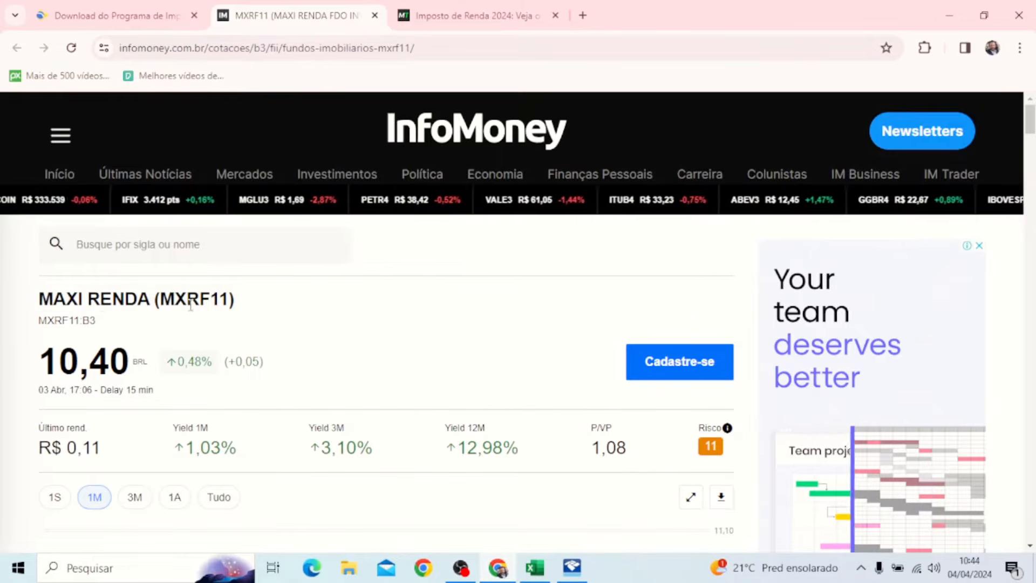
scroll(225, 313, down, 10)
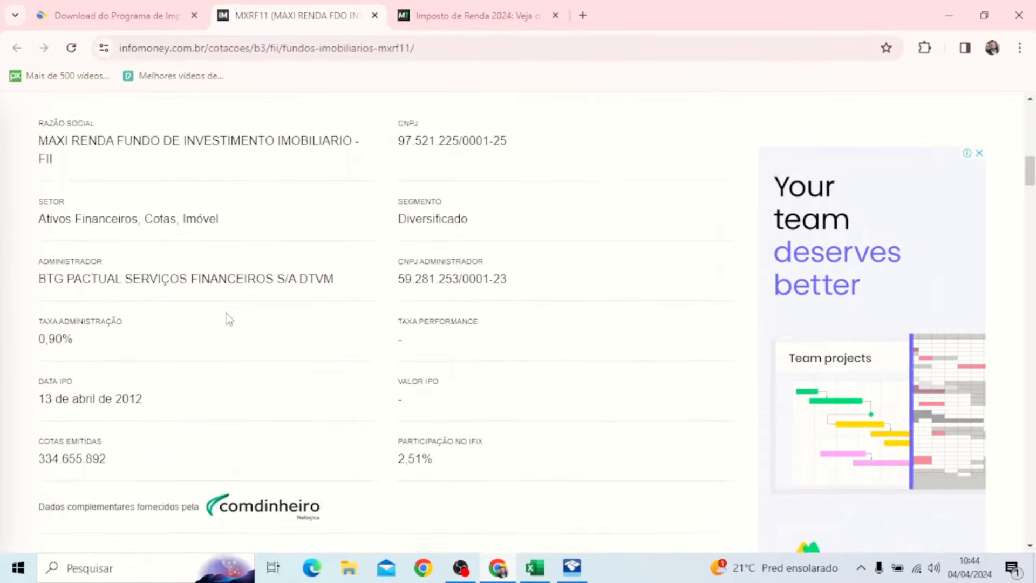
scroll(226, 313, up, 1)
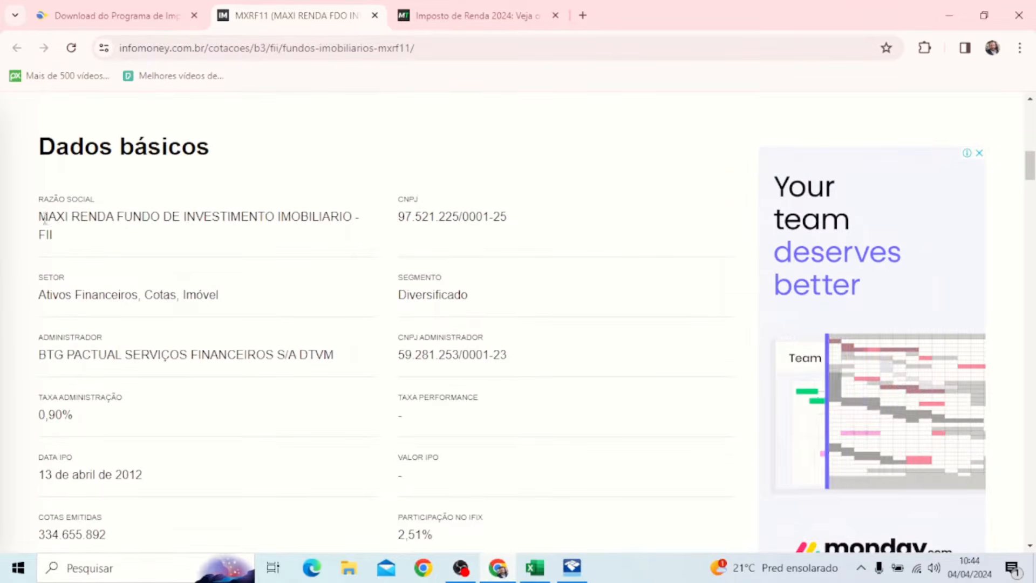
drag(41, 222, 261, 259)
drag(412, 216, 438, 218)
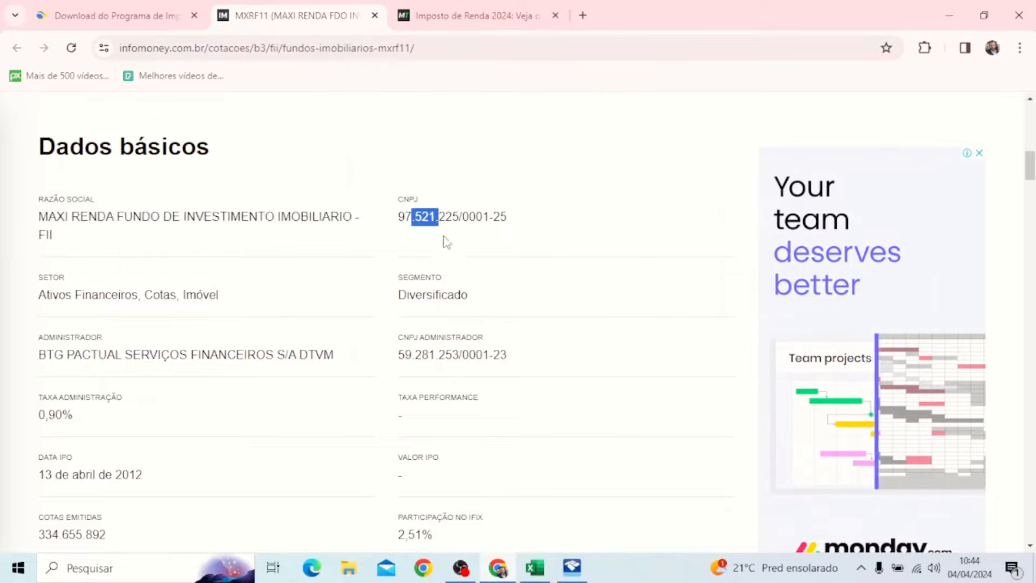
drag(47, 356, 513, 369)
click(563, 366)
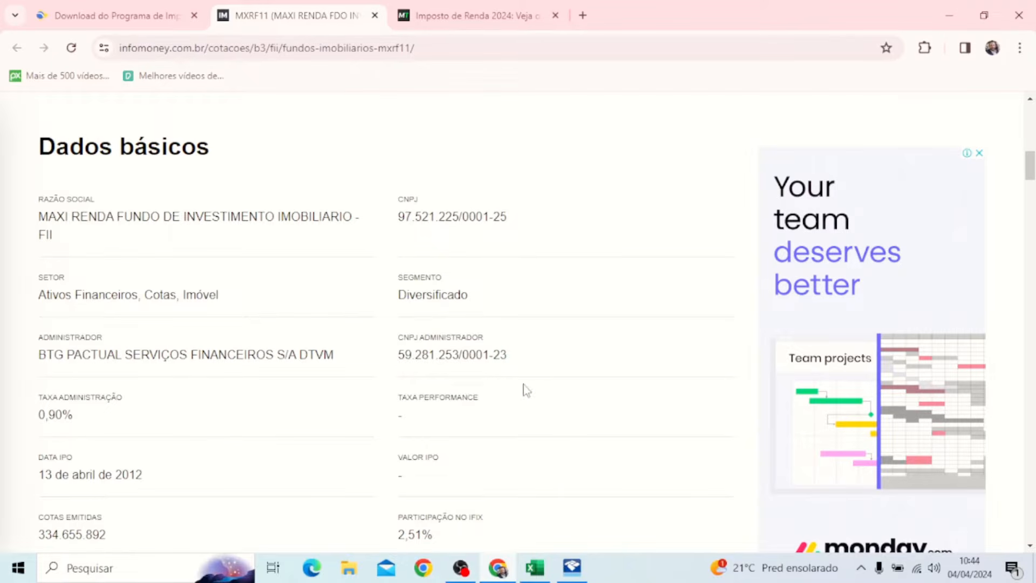
click(573, 567)
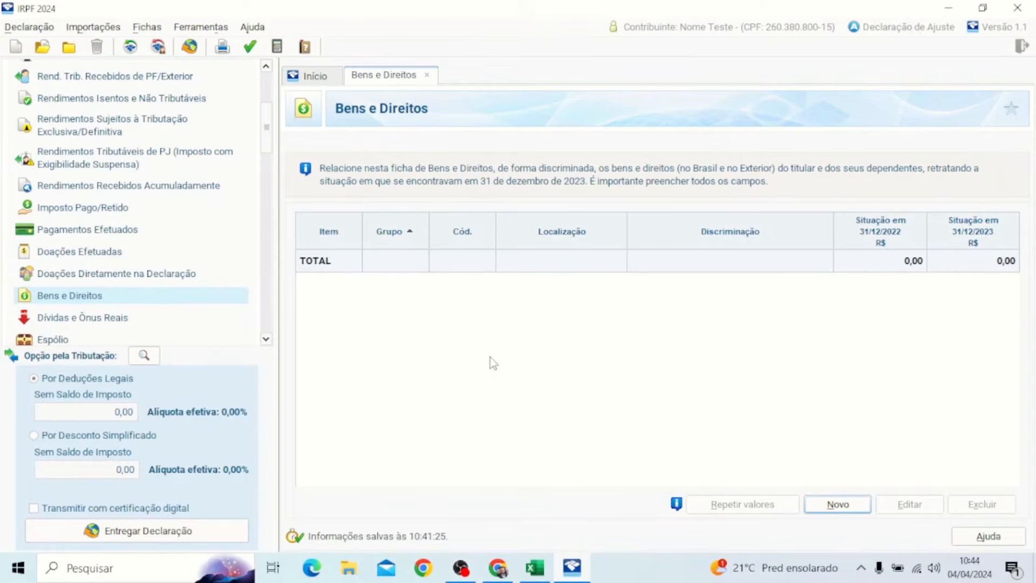
Step: Create a new asset with Grupo 03 - Participações Societárias and Código 01 - Ações, focusing the CNPJ field
click(838, 505)
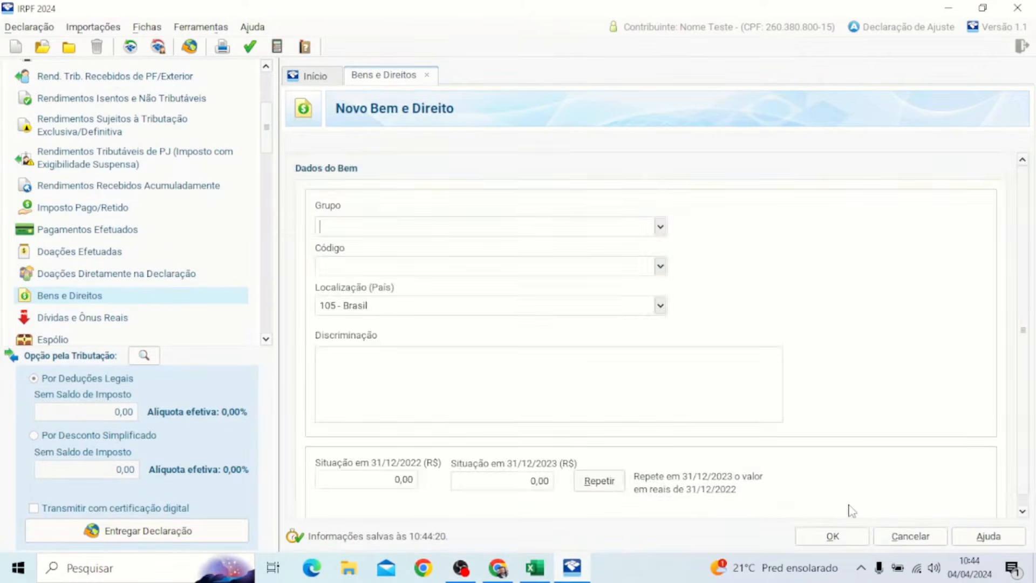
click(660, 228)
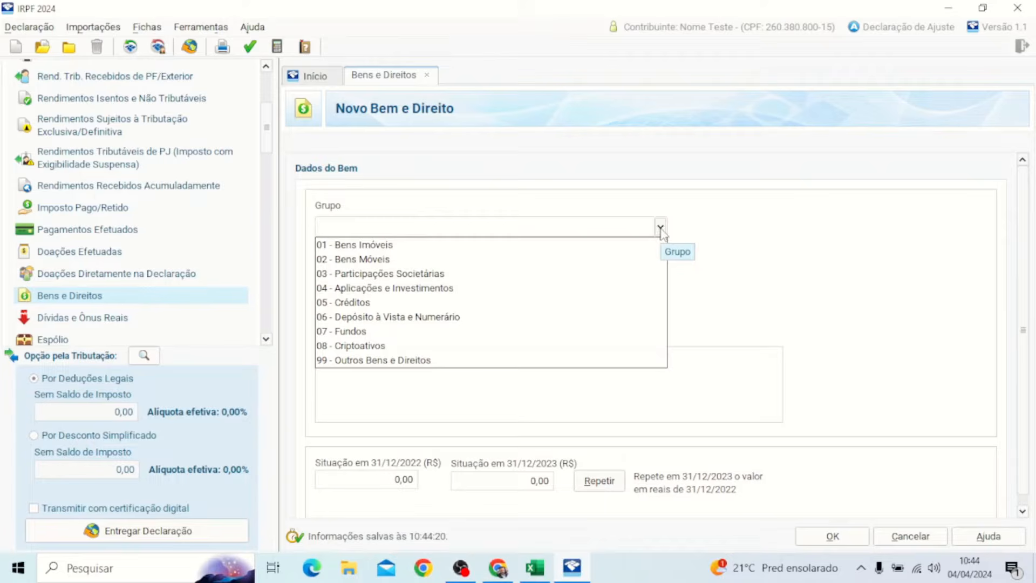
click(370, 275)
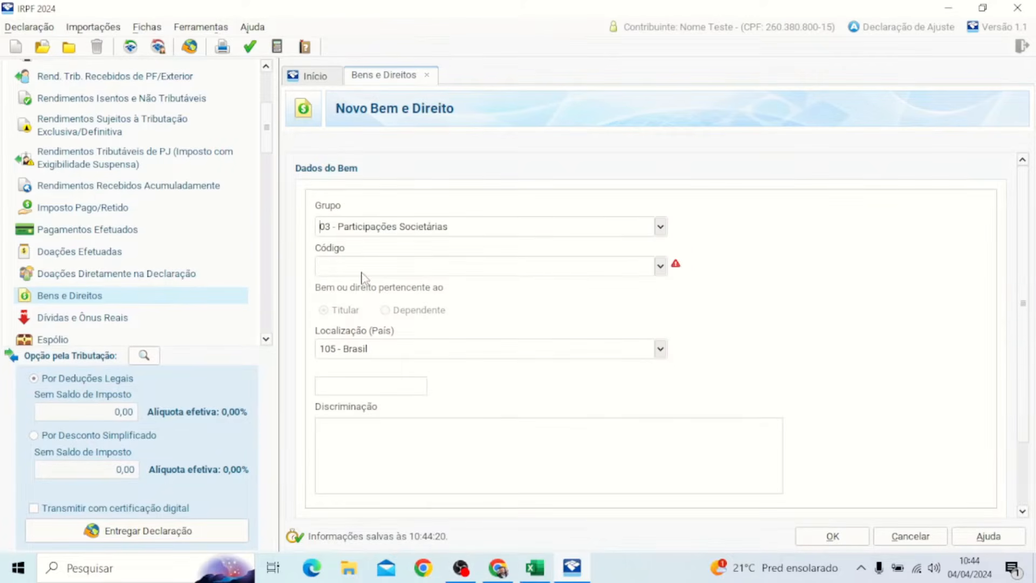
click(660, 266)
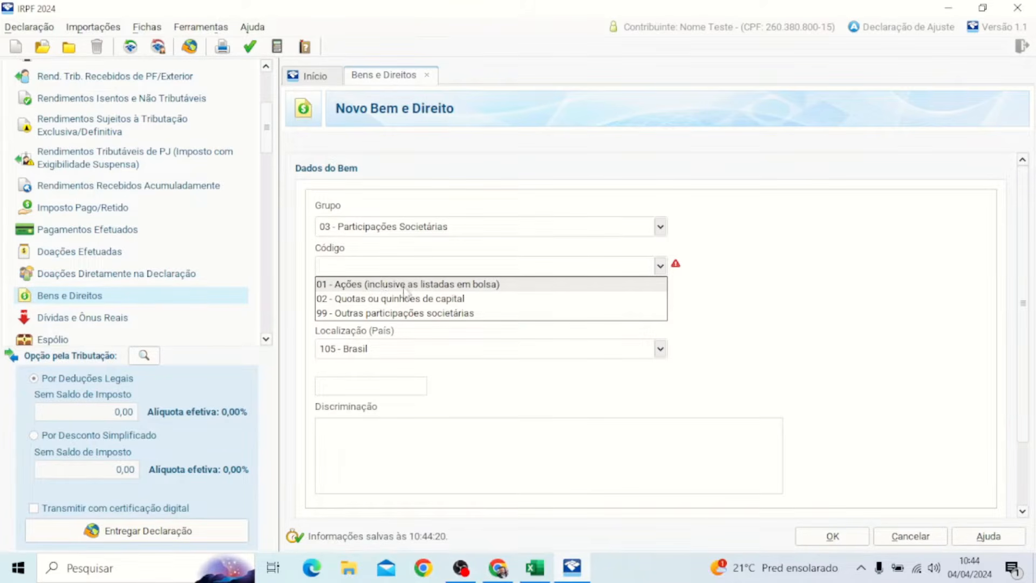
click(424, 284)
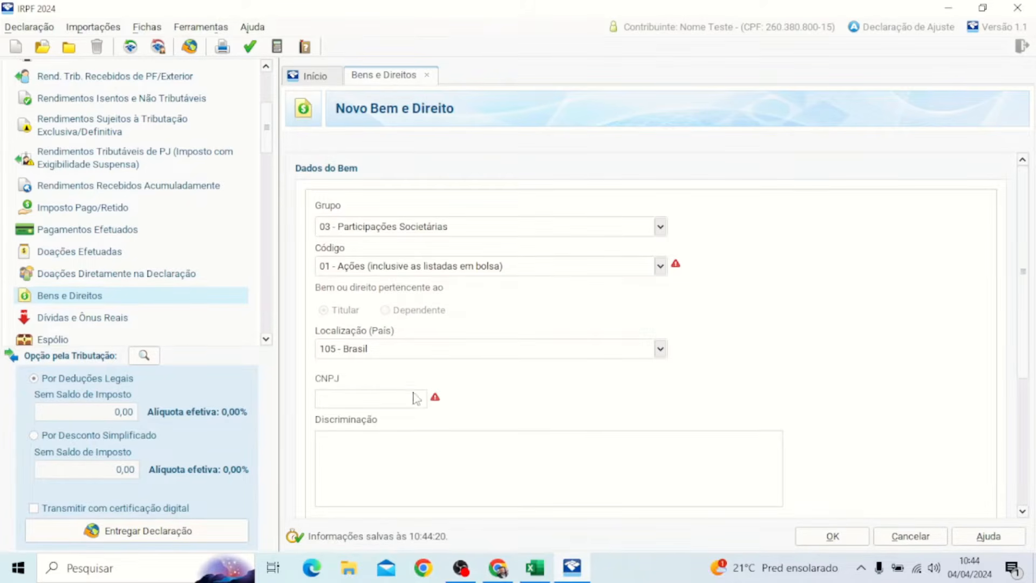
click(386, 398)
click(389, 400)
click(534, 567)
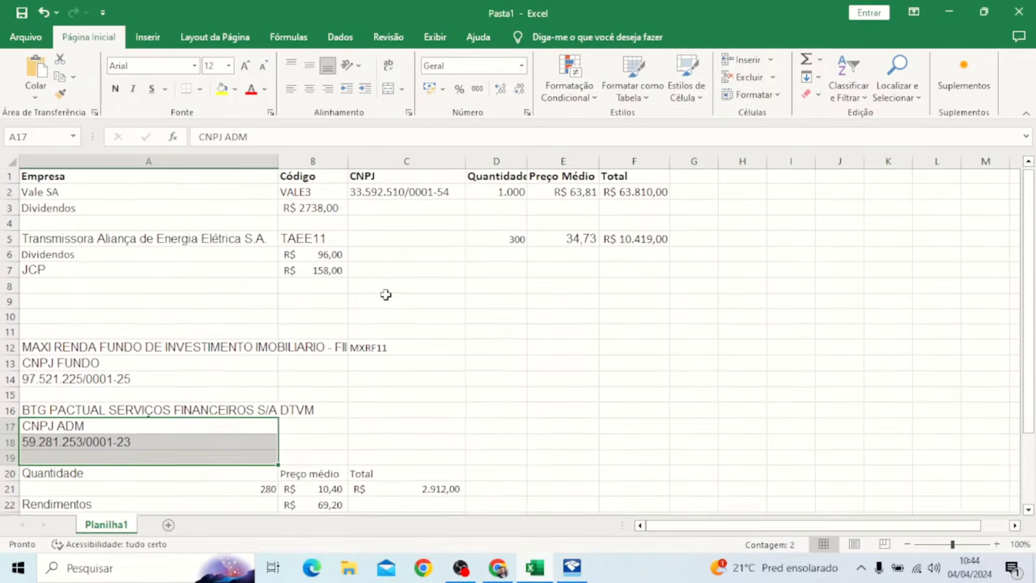
click(412, 193)
key(ctrl+c)
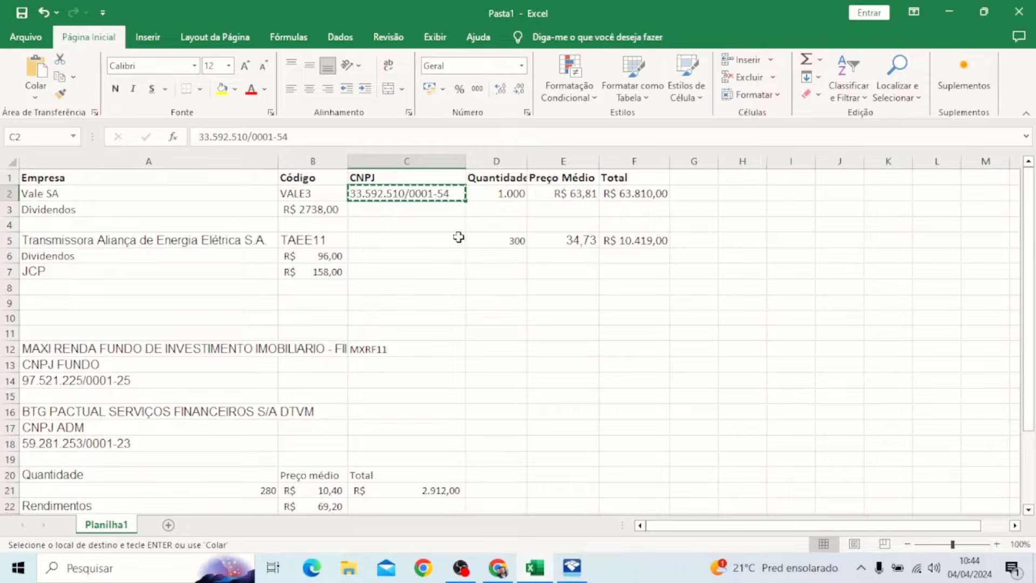
key(alt+Tab)
click(399, 402)
key(ctrl+v)
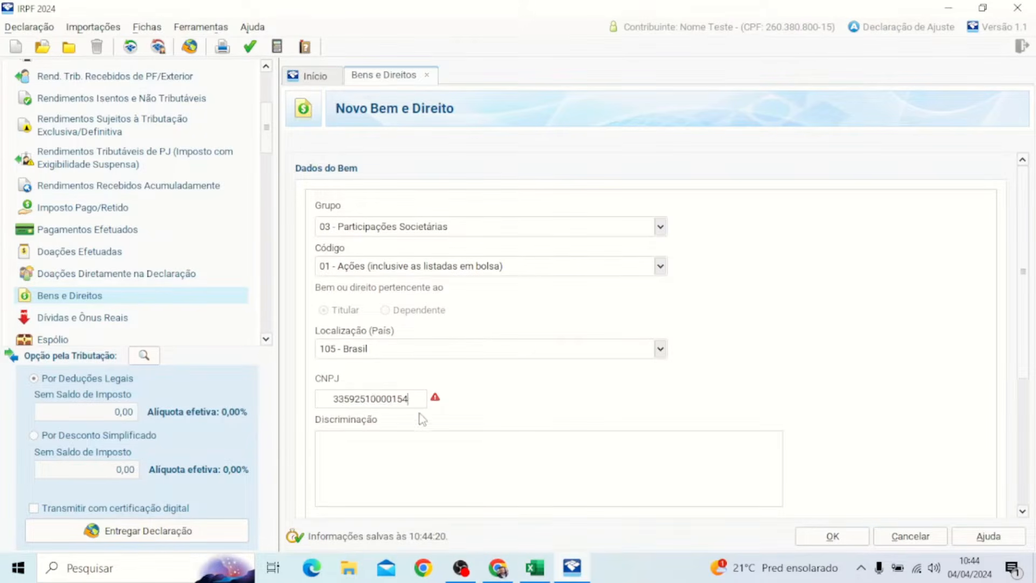
Step: Move to Discriminação and begin the 1.000 VALE3 shares description after rechecking Vale's details
click(406, 441)
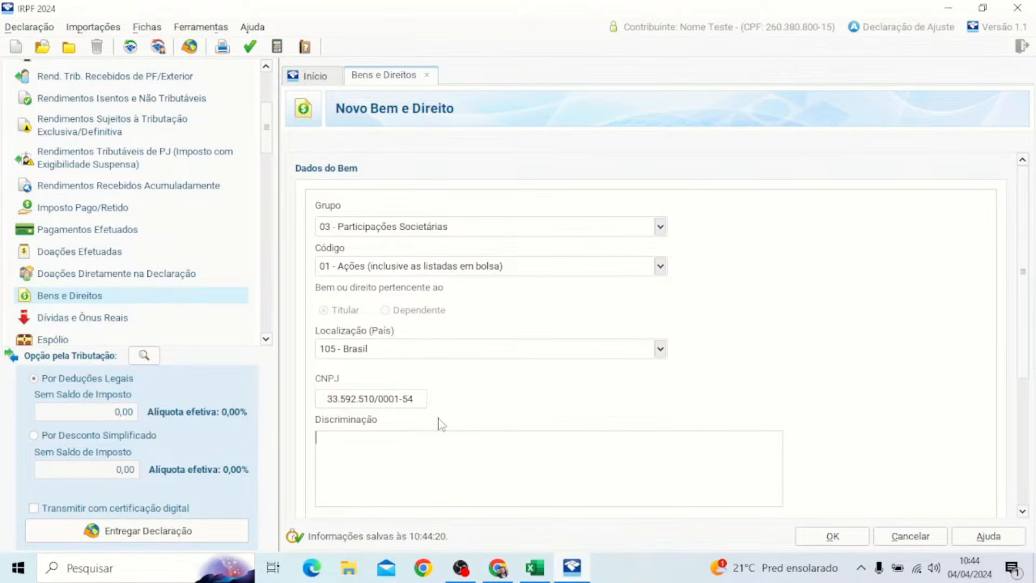
scroll(441, 425, down, 1)
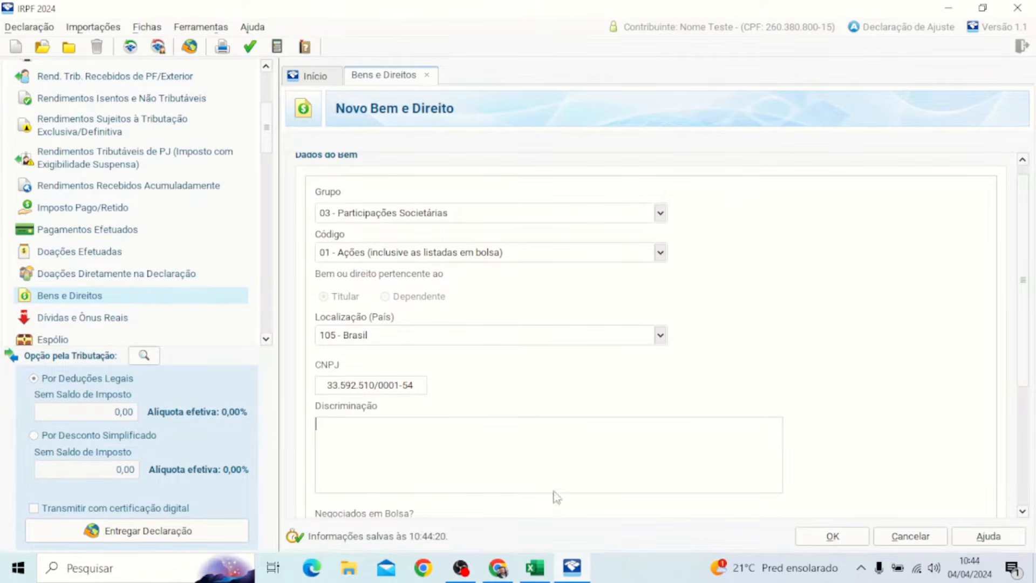
click(548, 571)
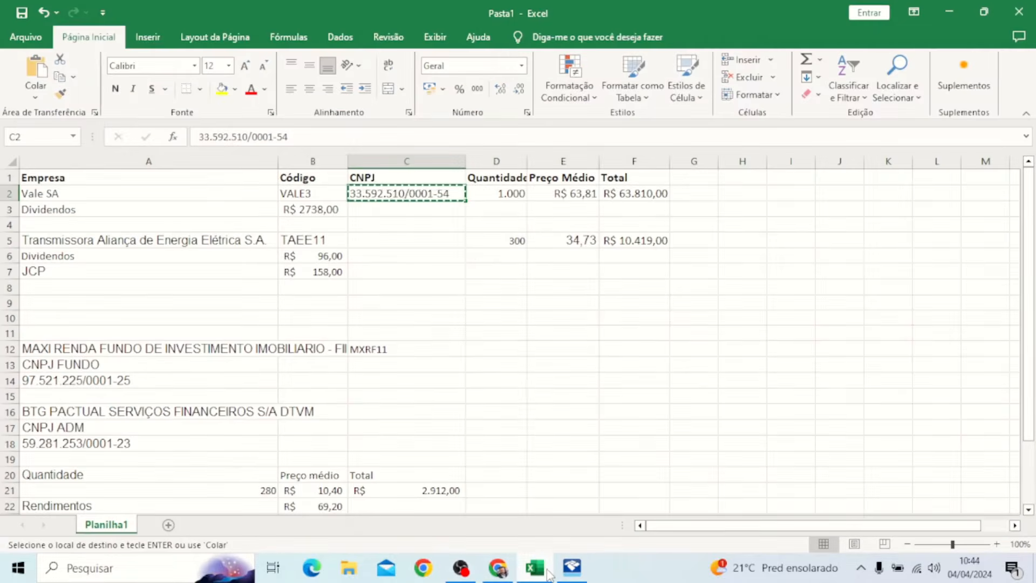
click(548, 571)
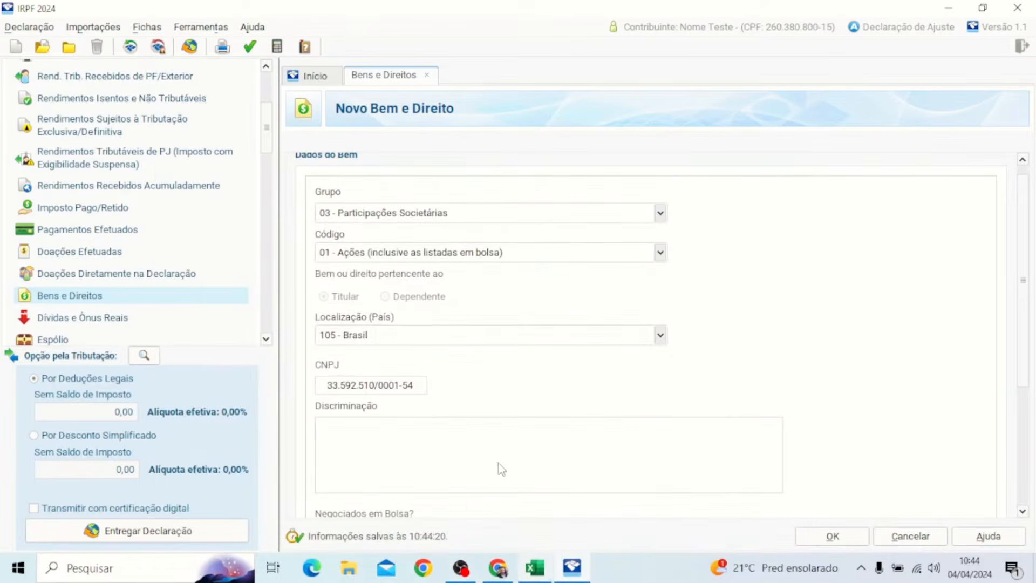
click(498, 459)
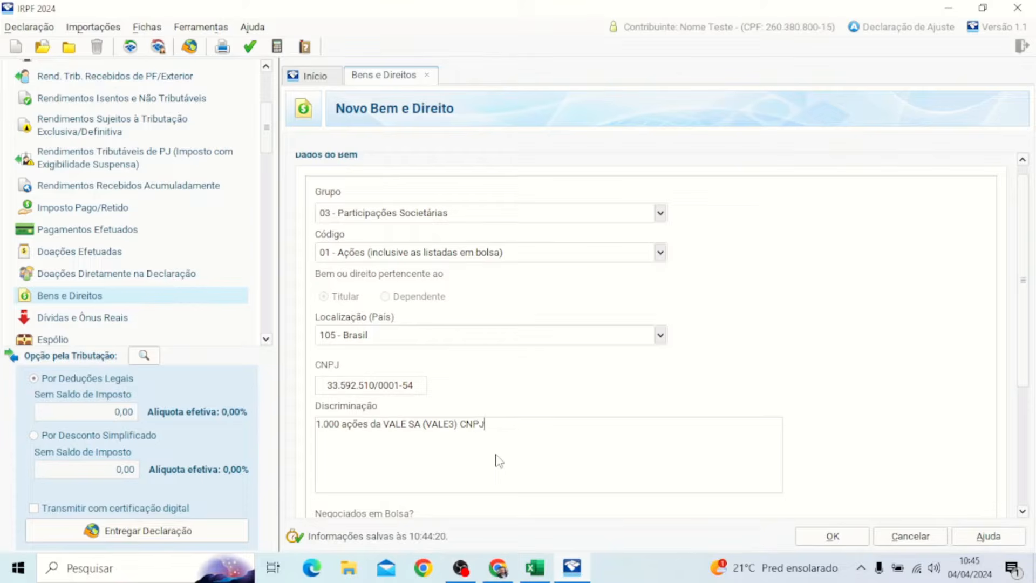
click(422, 390)
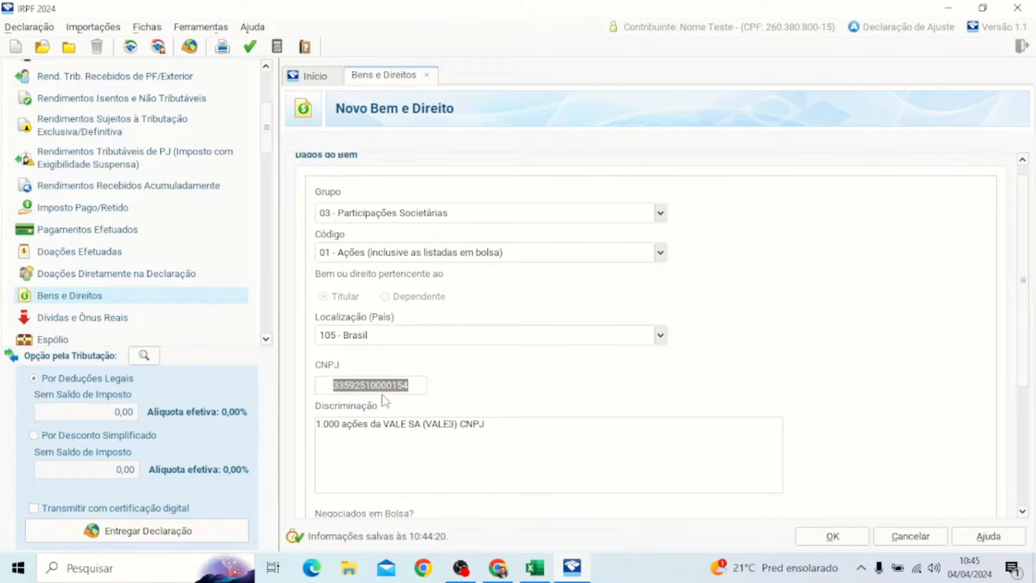
key(ctrl+c)
click(513, 434)
key(ctrl+v)
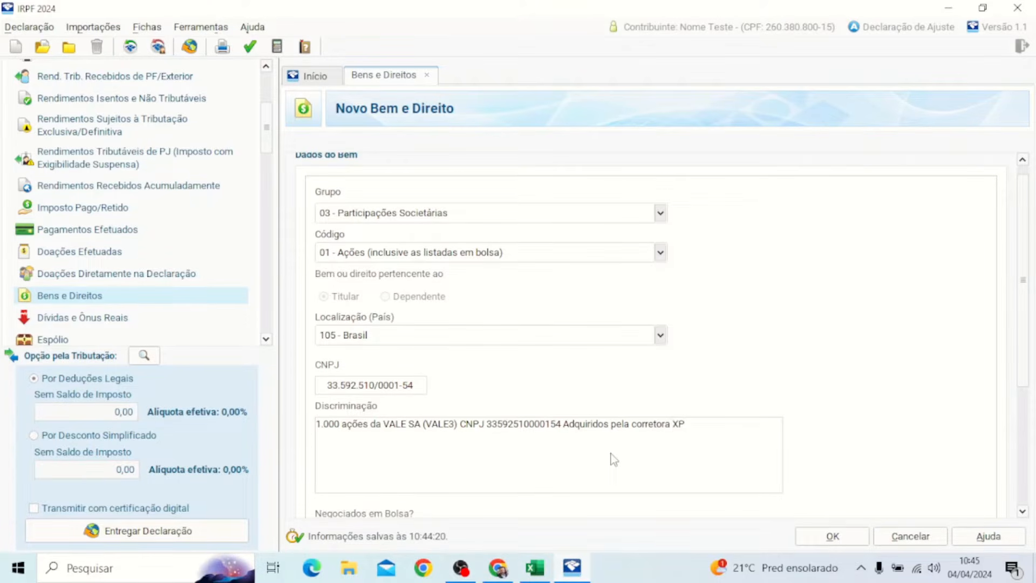
key(shift+Left)
key(shift+Left)
key(shift+Left)
key(shift+Left)
key(shift+Left)
key(shift+Left)
key(shift+Left)
key(shift+Left)
key(shift+Left)
key(shift+Left)
key(shift+Left)
key(shift+Left)
key(shift+Left)
key(shift+Left)
key(shift+Left)
key(shift+Left)
key(shift+Left)
key(shift+Left)
key(shift+Left)
key(shift+Left)
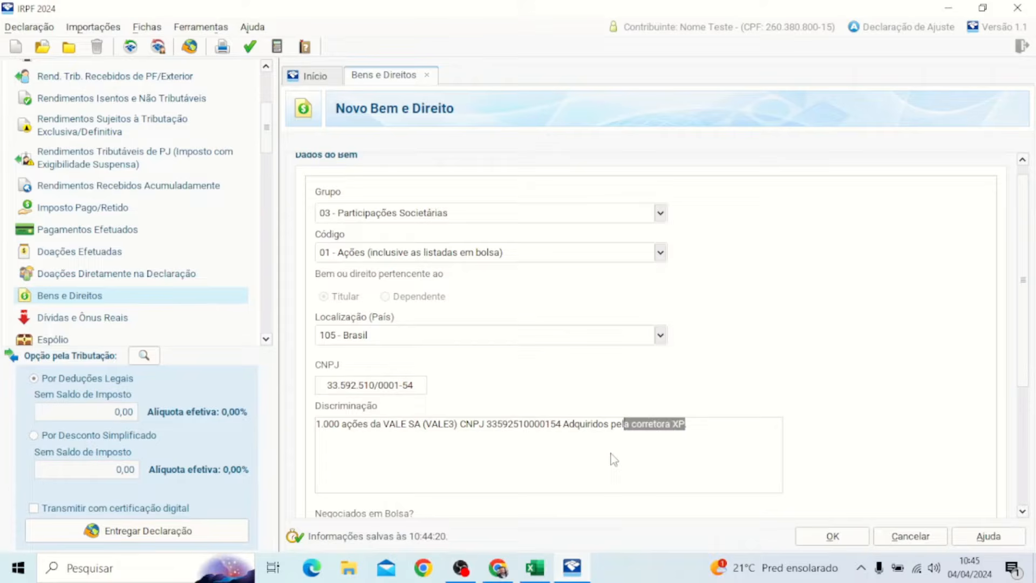
key(Left)
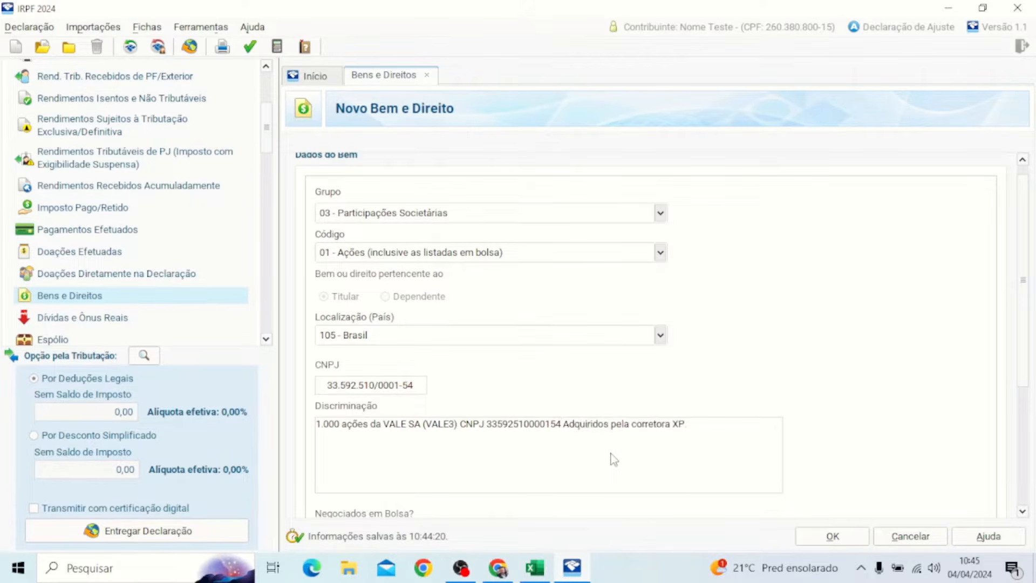
text(.)
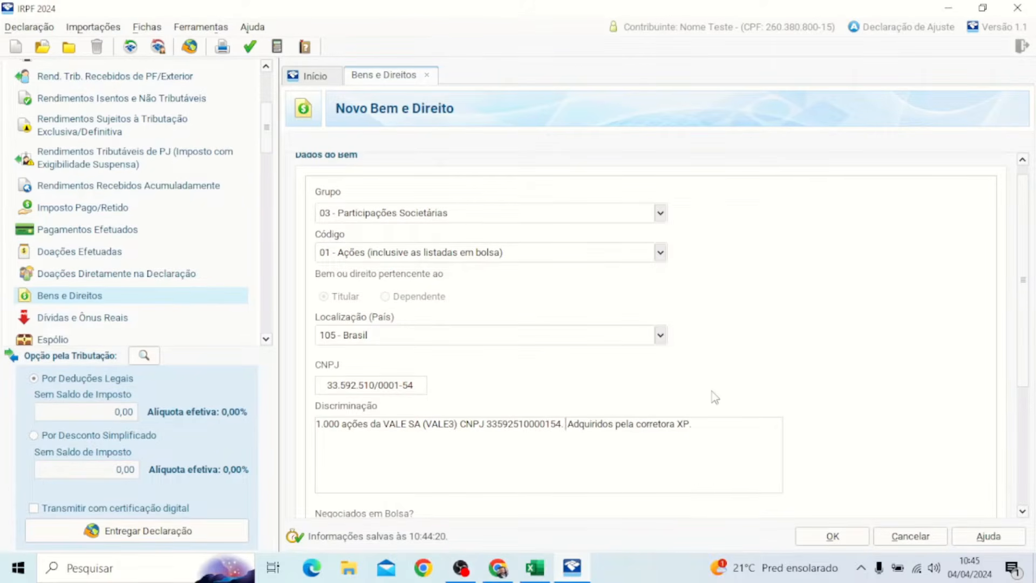
scroll(711, 391, down, 3)
scroll(831, 395, down, 3)
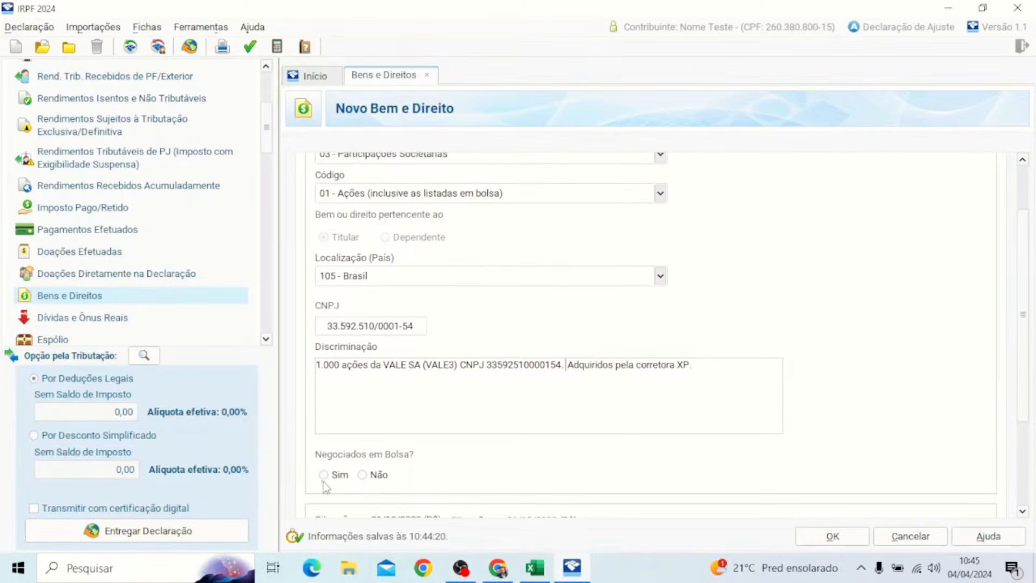
Step: Mark the shares as exchange-traded with code VALE3 and select the 31/12/2023 value field
click(324, 475)
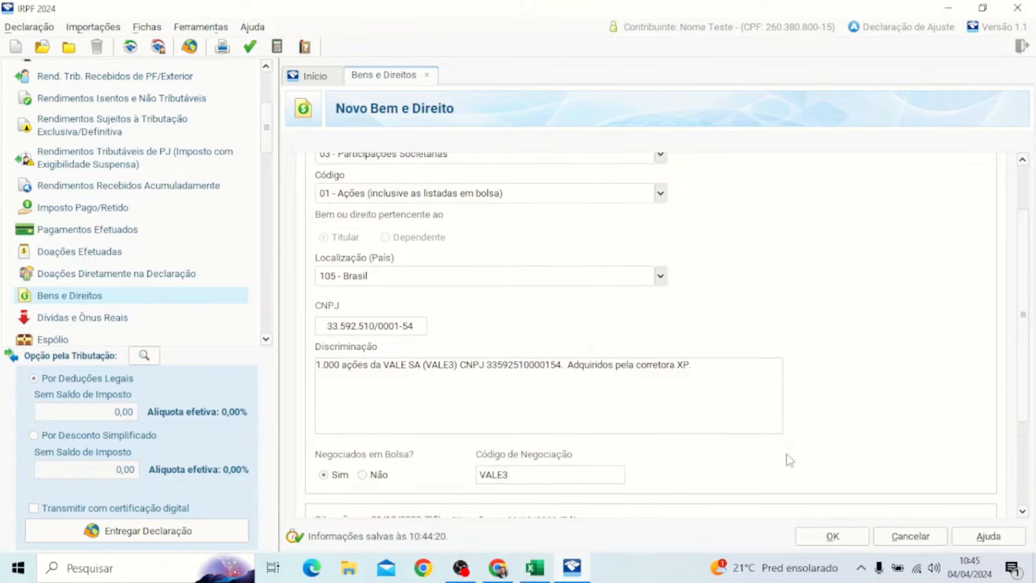
scroll(798, 429, down, 1)
scroll(797, 429, down, 3)
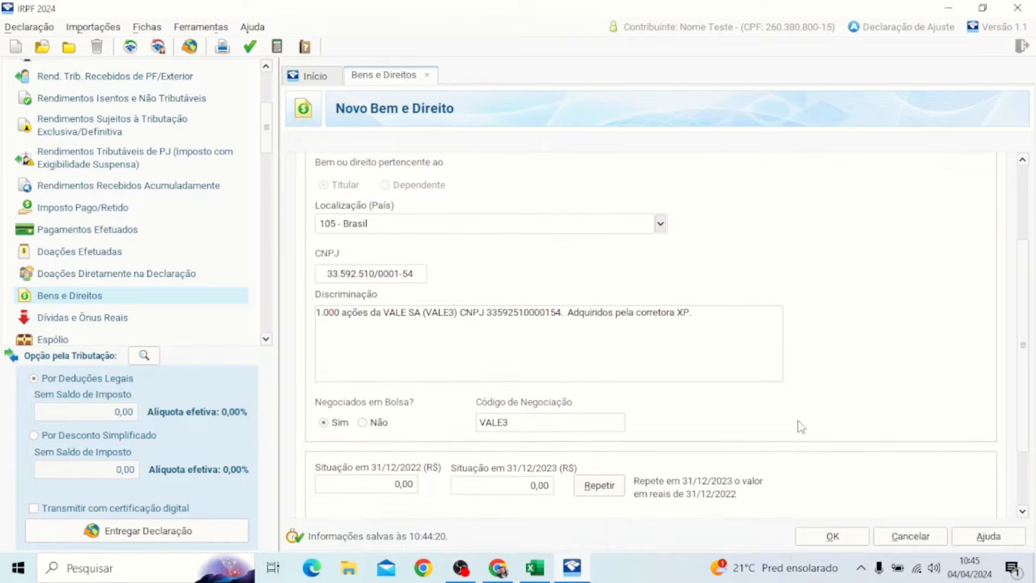
text(VALE3)
scroll(801, 427, down, 1)
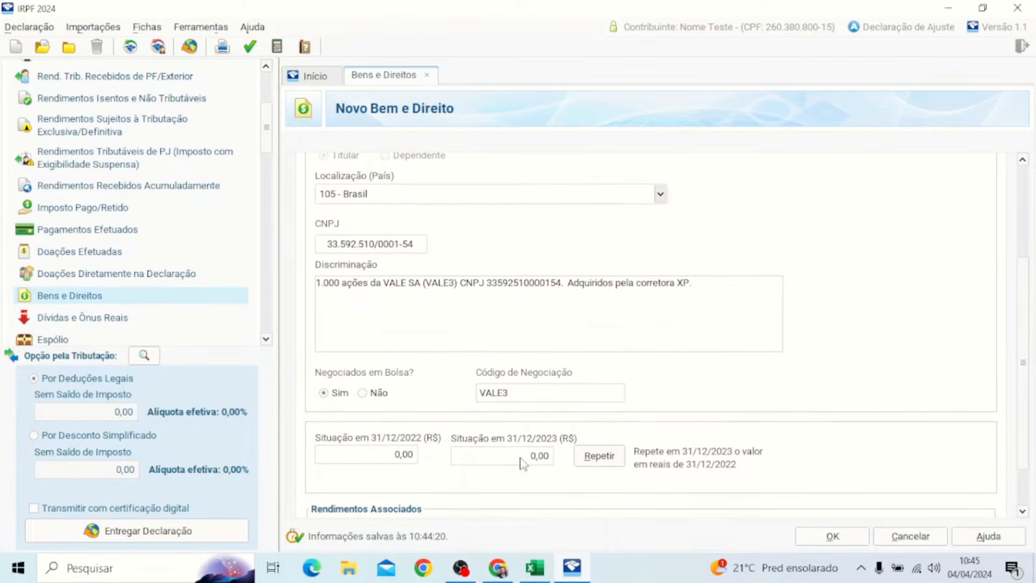
click(522, 463)
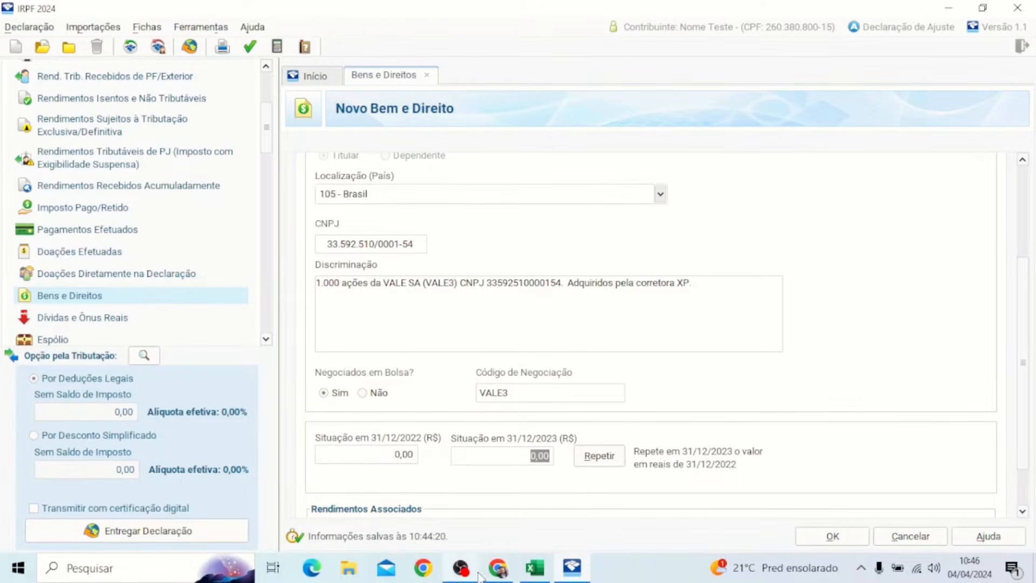
mouse_move(494, 576)
mouse_move(582, 577)
Step: Copy the VALE3 total 63.810,00 from Excel cell F2 into the asset's 31/12/2023 value
click(548, 570)
click(639, 194)
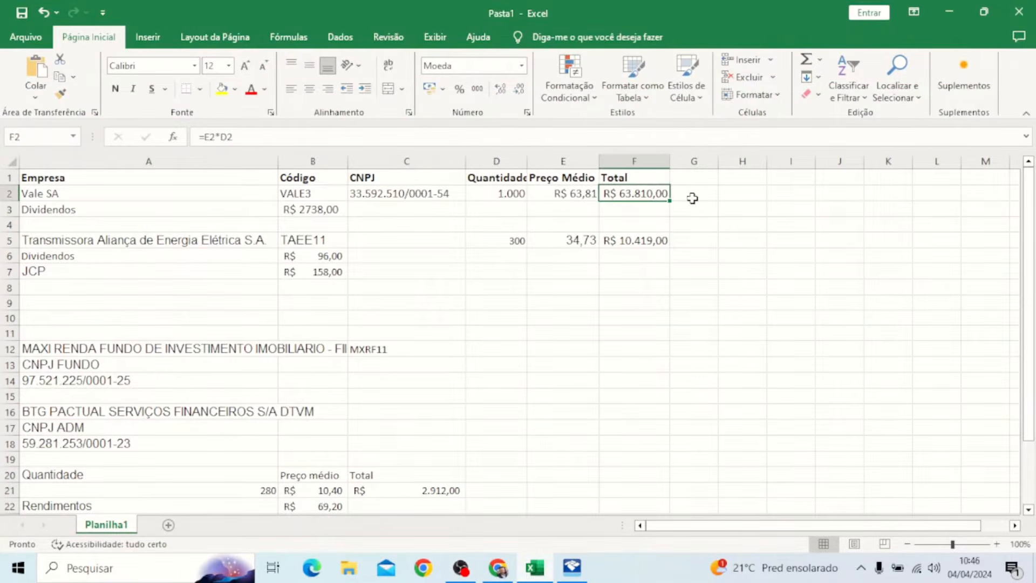
key(ctrl+c)
click(949, 12)
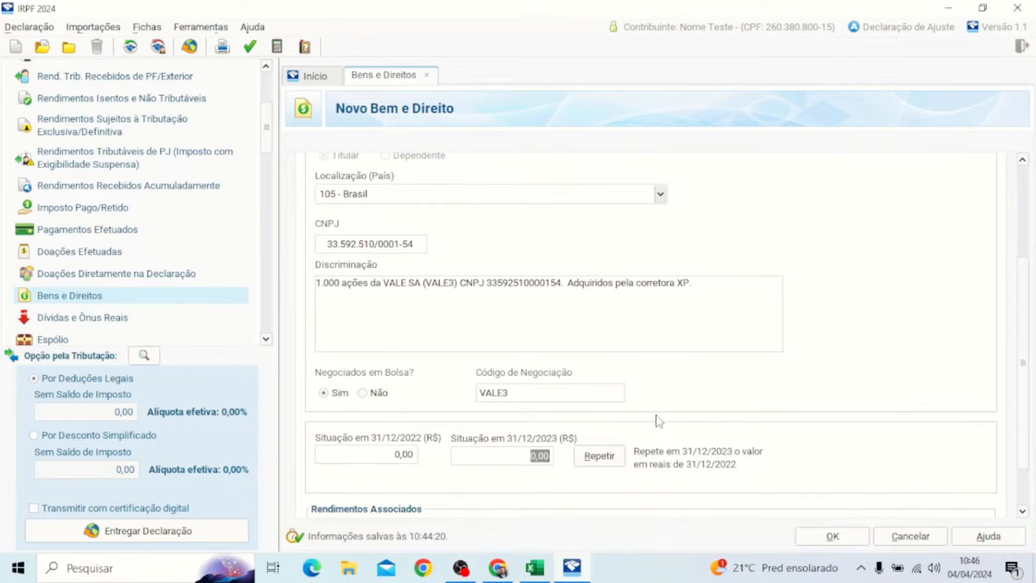
click(535, 456)
key(ctrl+v)
click(531, 456)
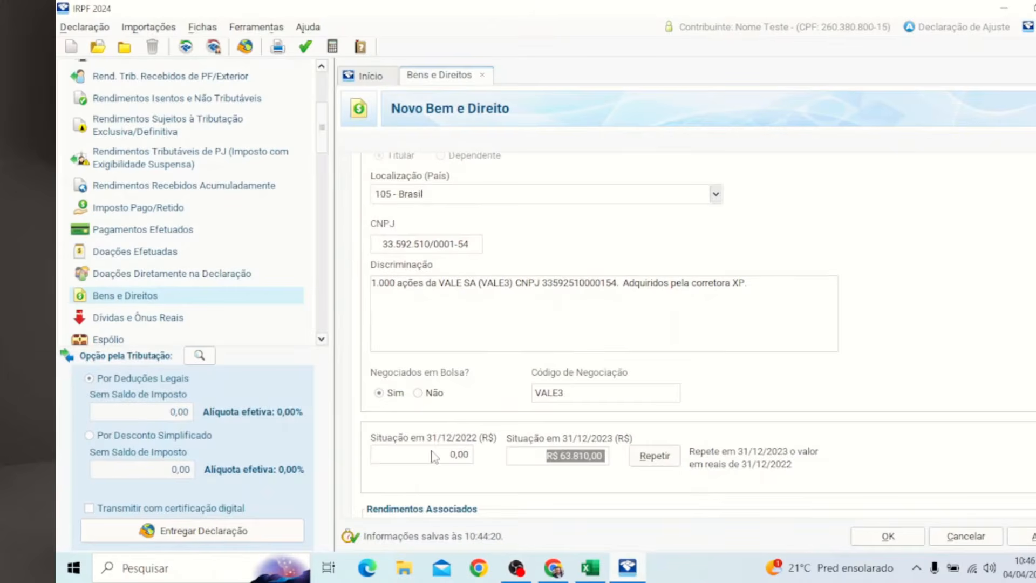
scroll(434, 456, down, 2)
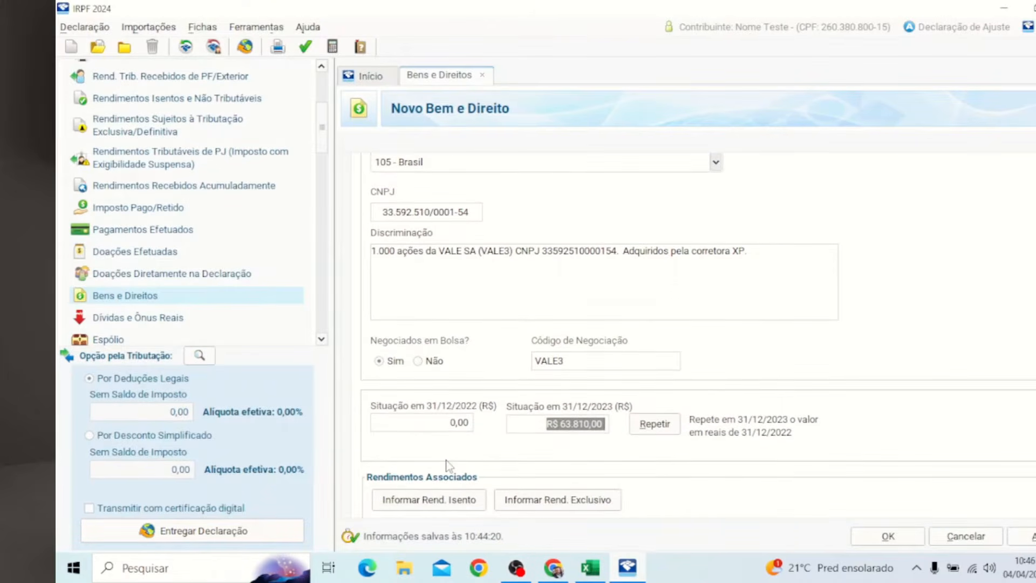
scroll(511, 460, down, 2)
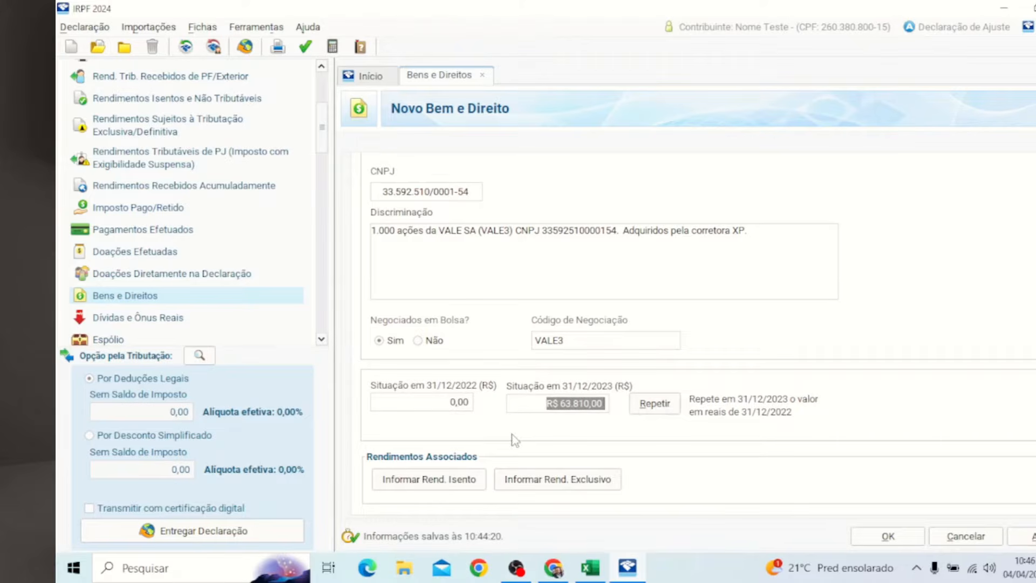
scroll(698, 337, up, 5)
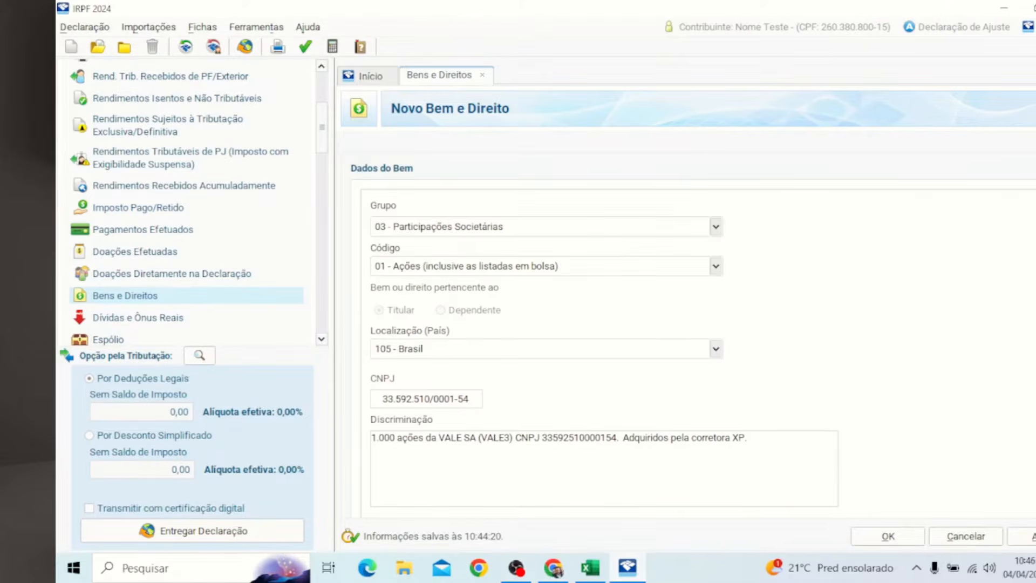
scroll(698, 337, down, 5)
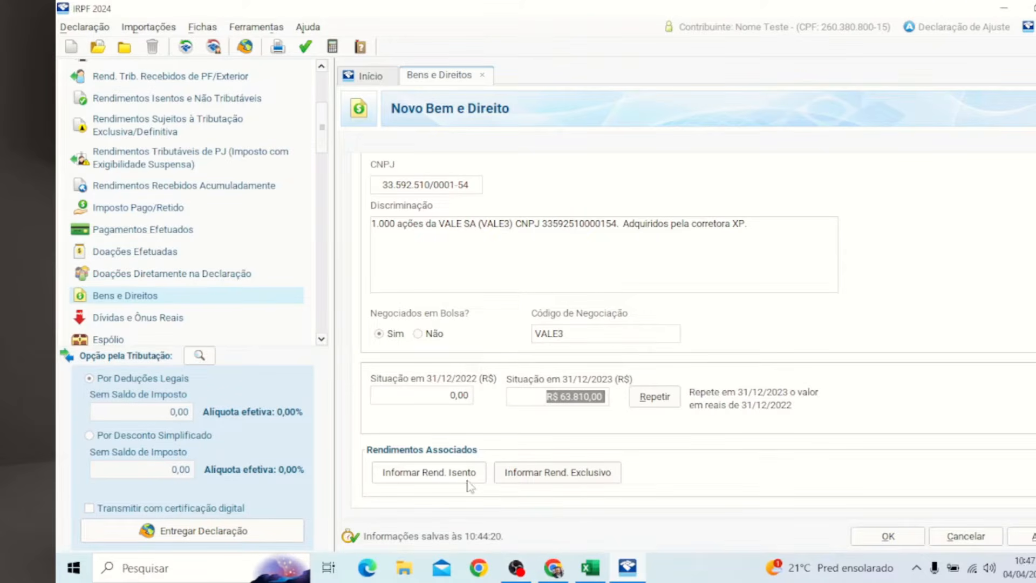
Step: Add a linked exempt dividend entry from VALE SA valued 2738, taken from Excel cell B3
click(591, 575)
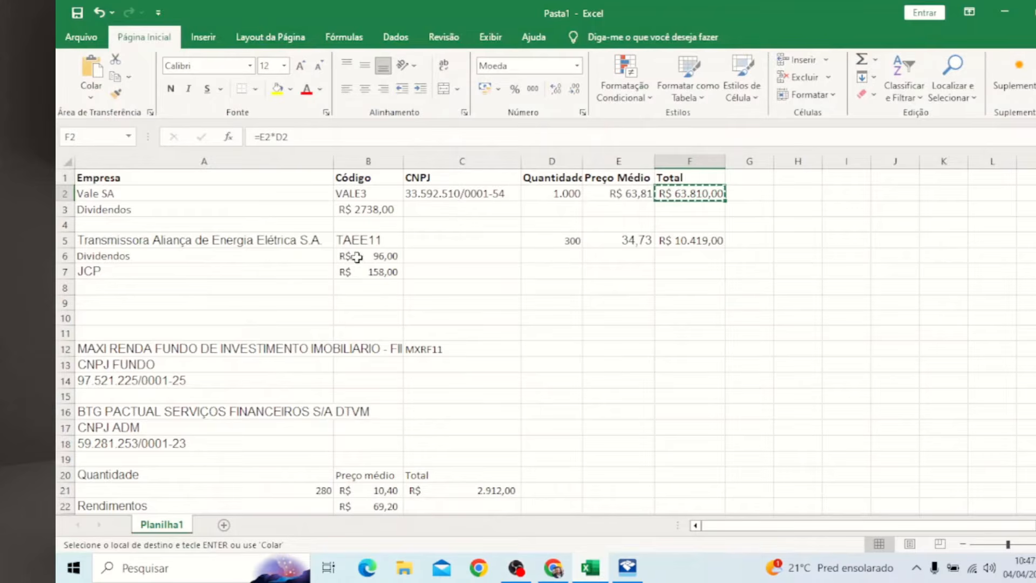
click(359, 210)
key(ctrl+c)
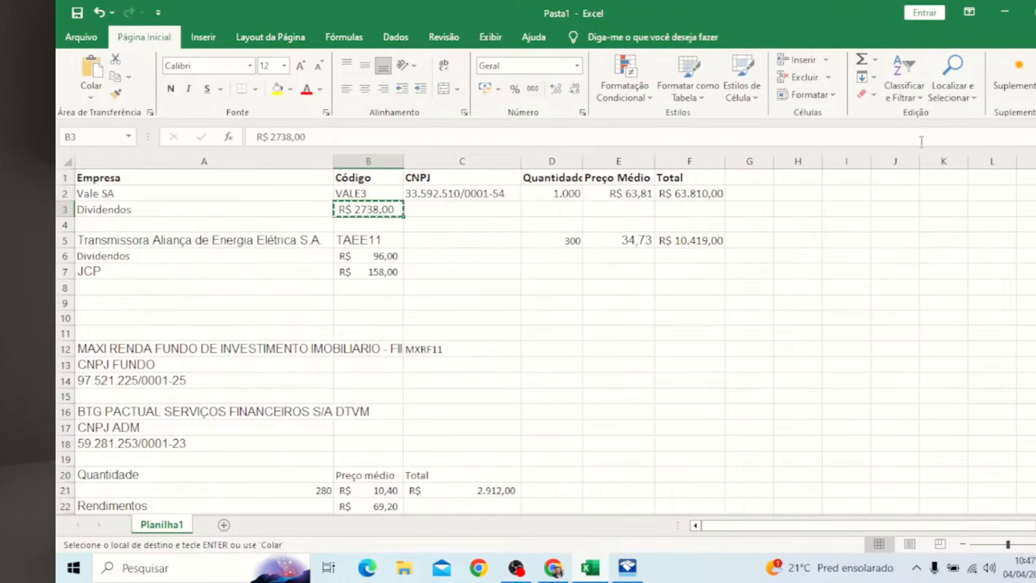
click(1005, 12)
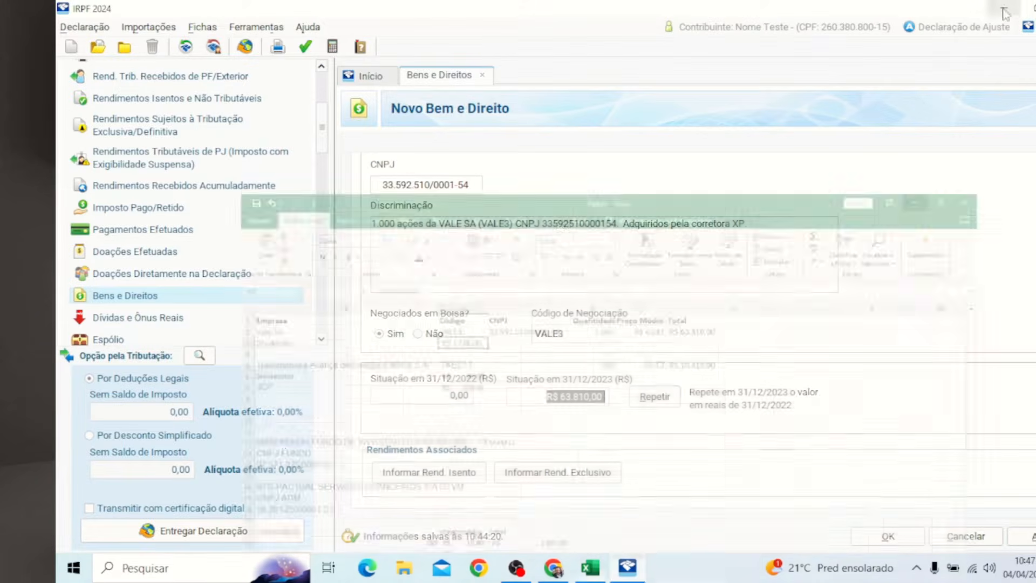
click(437, 475)
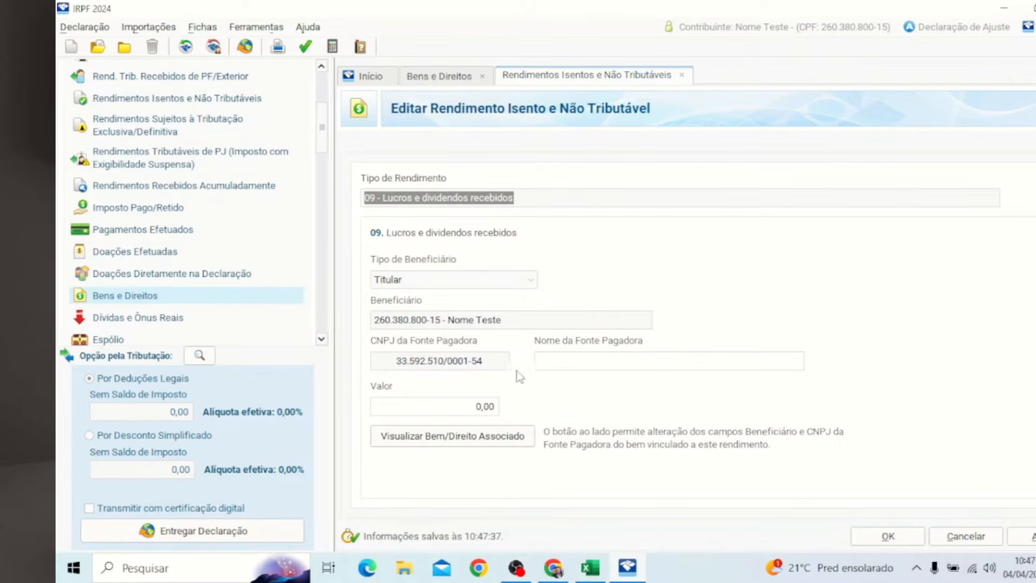
click(572, 370)
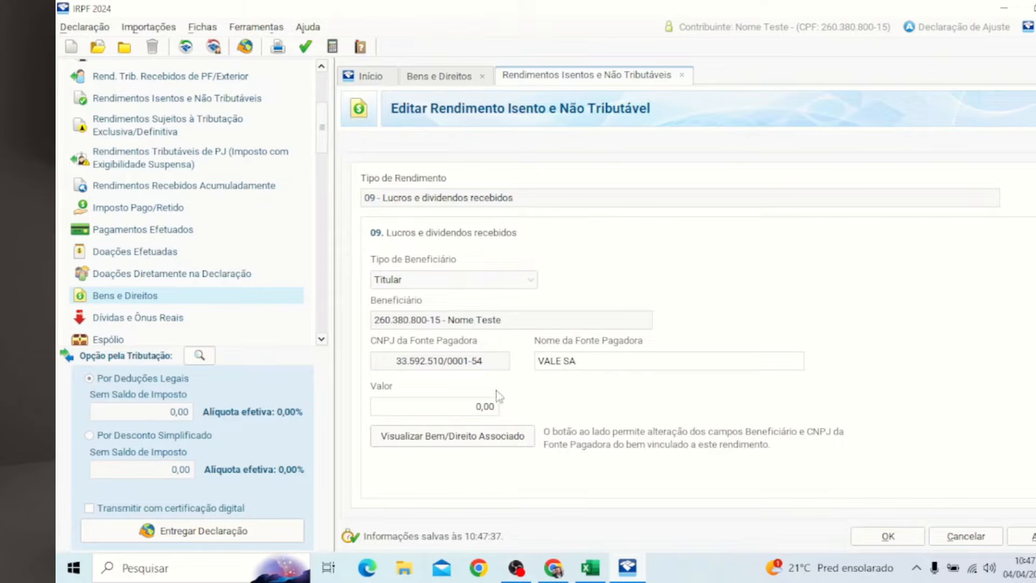
click(477, 404)
text(2738)
key(BackSpace)
click(902, 536)
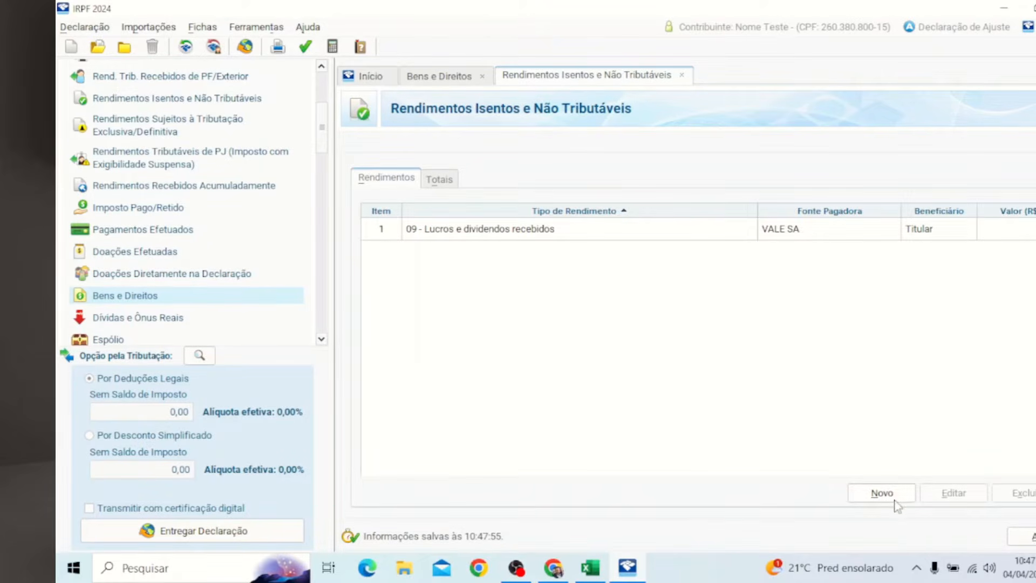
Step: Reopen the VALE3 asset for editing and select its 31/12/2023 value
click(444, 76)
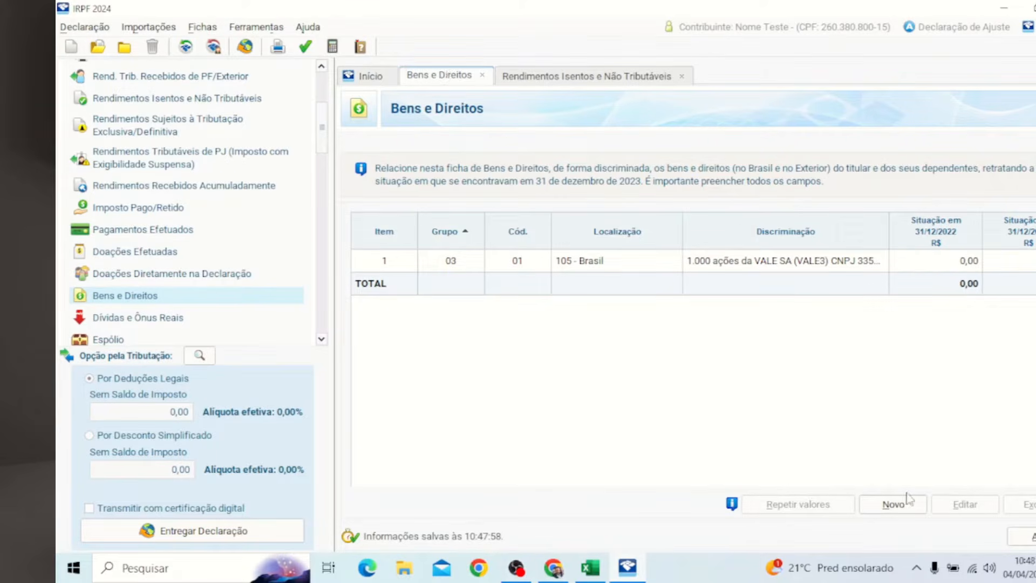
click(735, 264)
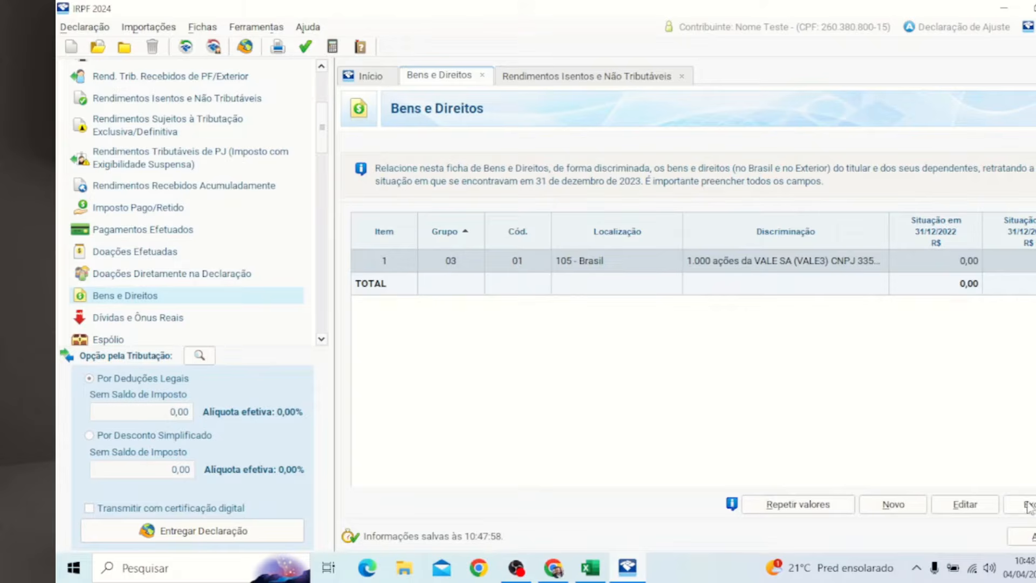
click(965, 504)
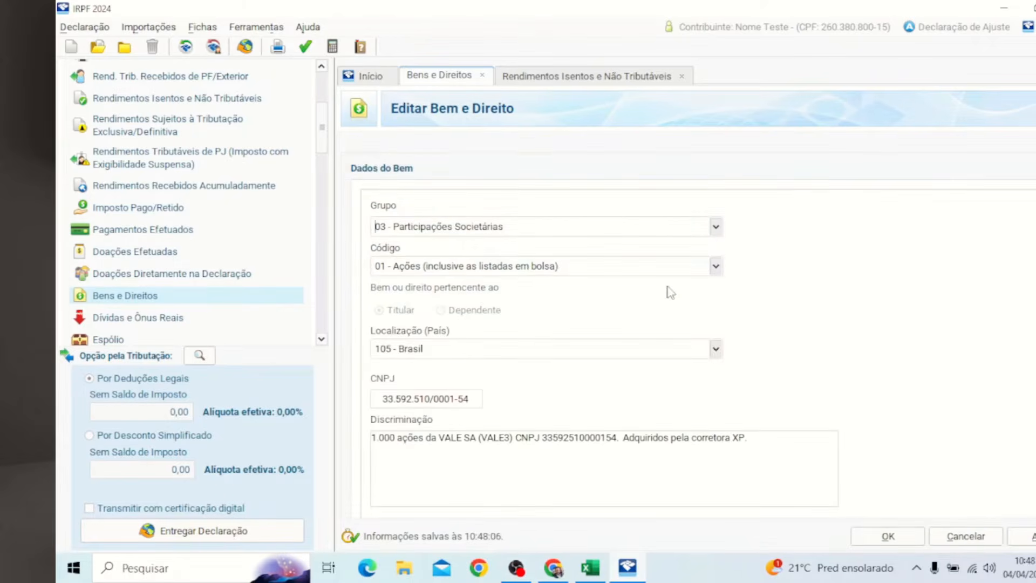
scroll(669, 291, down, 2)
scroll(630, 344, up, 1)
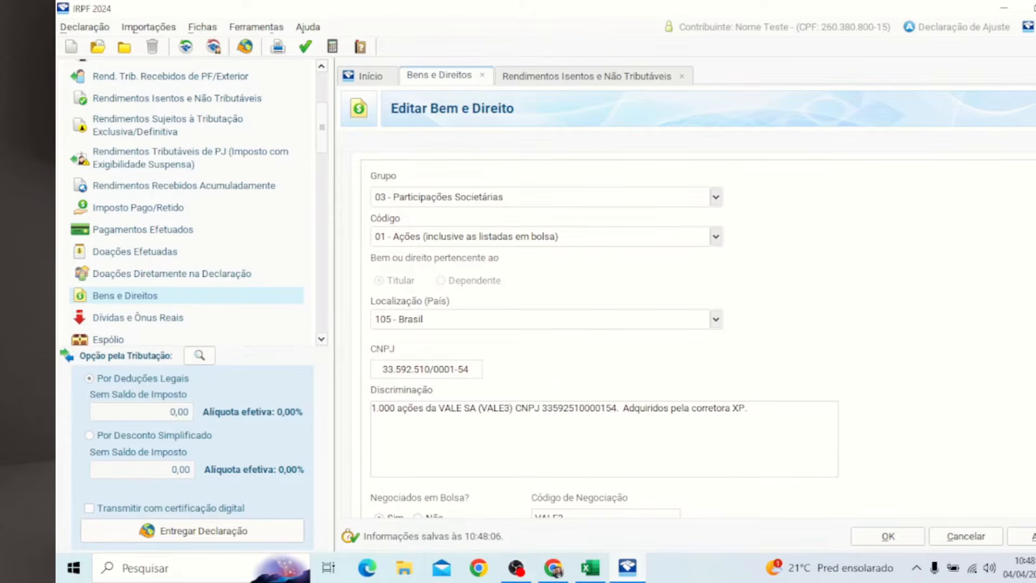
scroll(418, 195, down, 5)
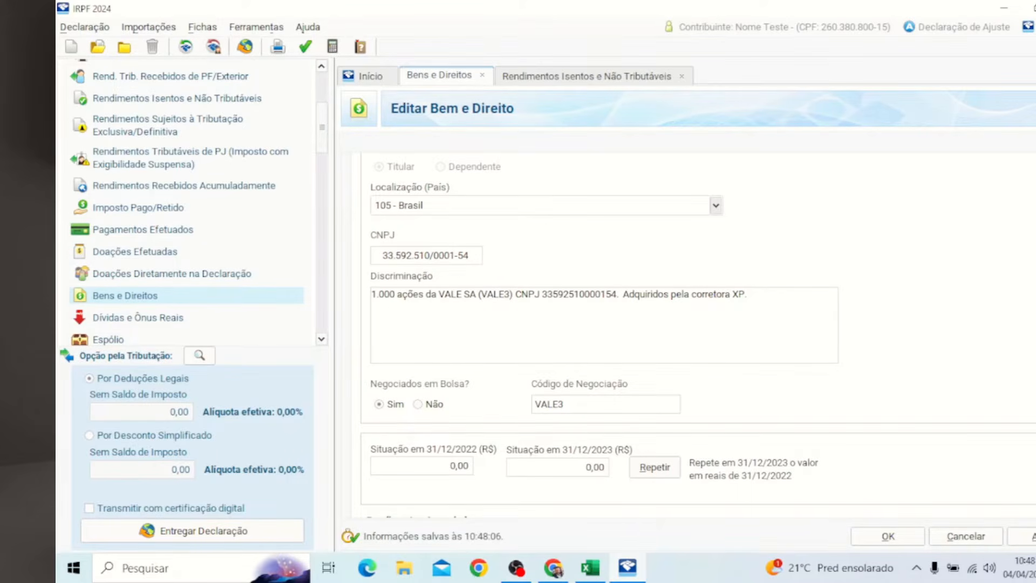
scroll(994, 461, down, 3)
click(588, 398)
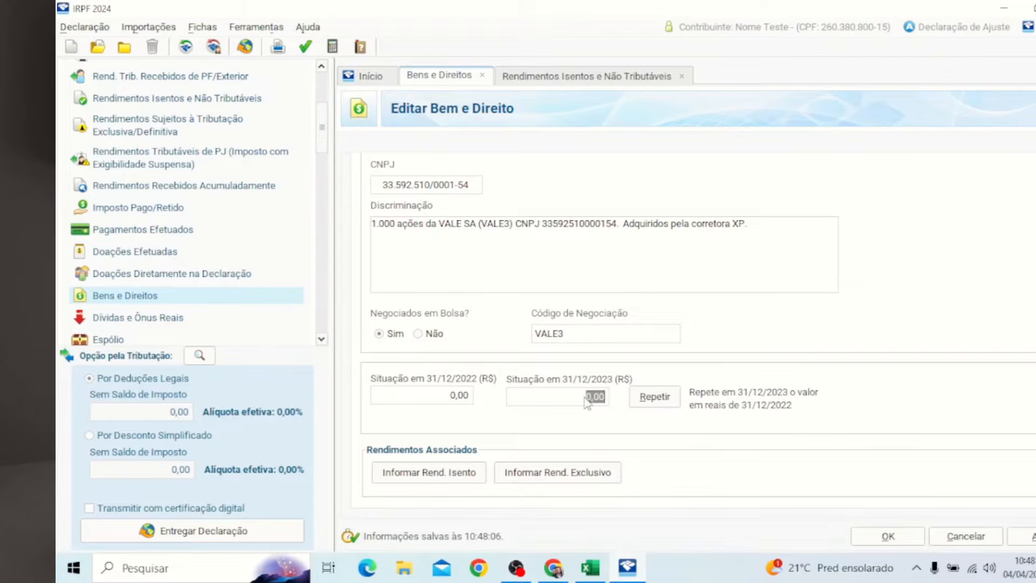
Step: Re-paste the VALE3 total from F2, set 31/12/2023 to 63.810,00 and save the asset
click(591, 567)
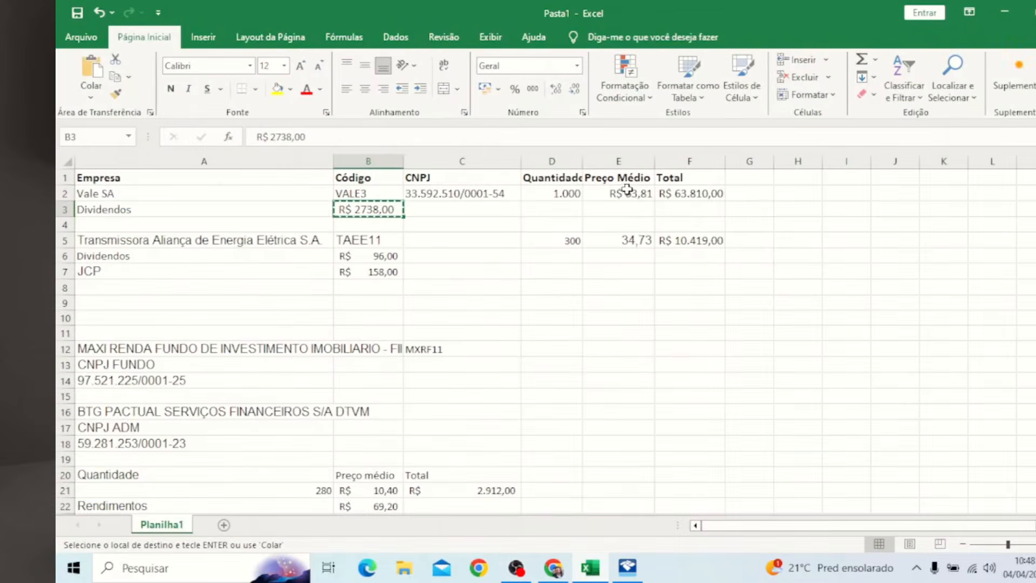
click(702, 195)
key(ctrl+c)
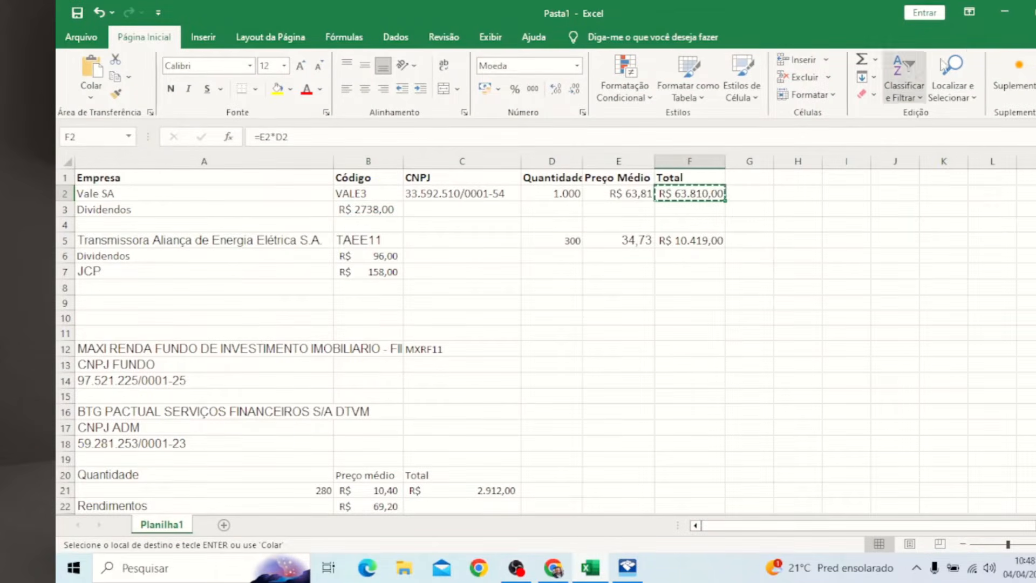
click(1006, 12)
click(586, 396)
key(ctrl+v)
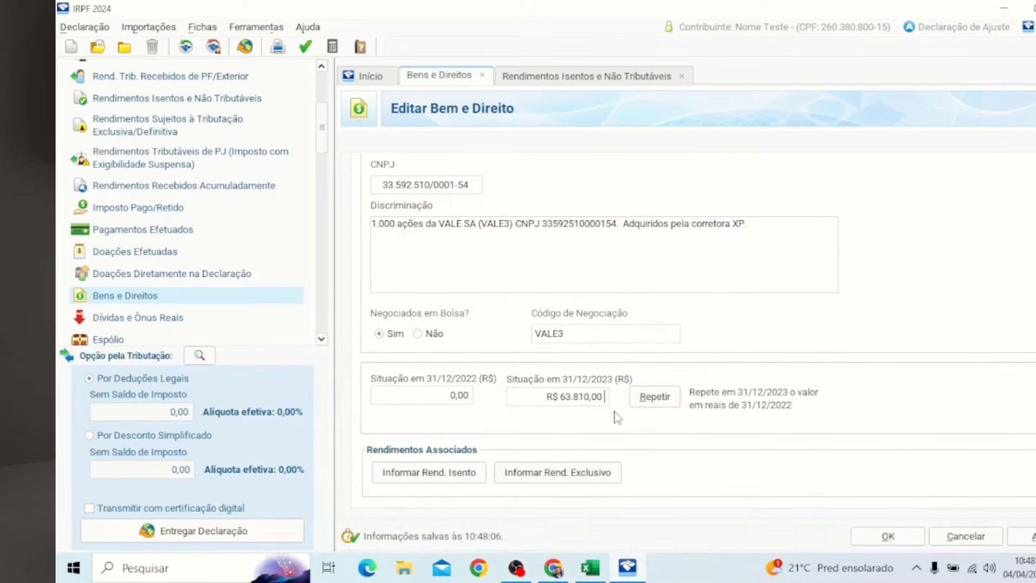
key(Tab)
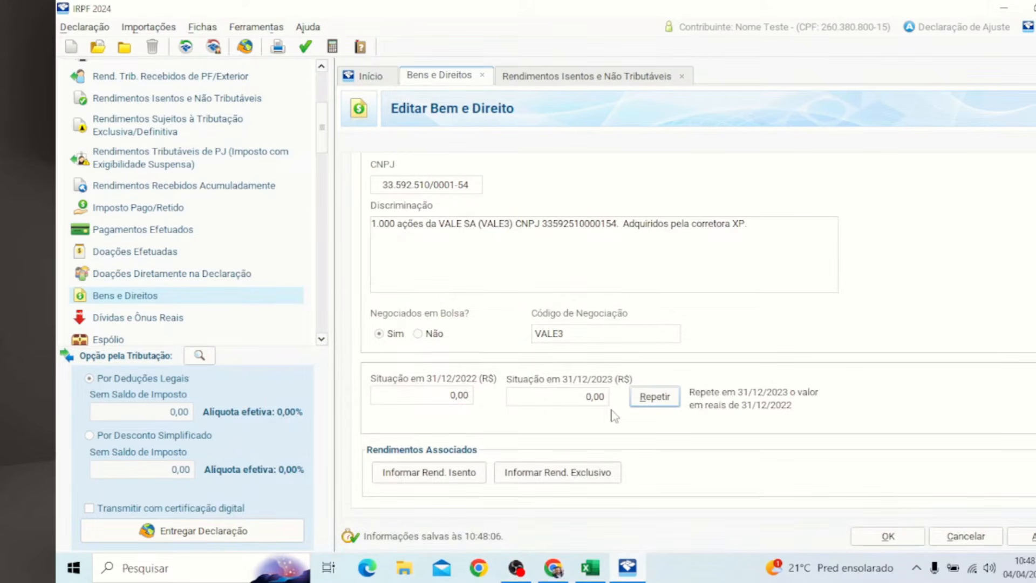
click(596, 398)
text(638,10)
key(Tab)
click(887, 539)
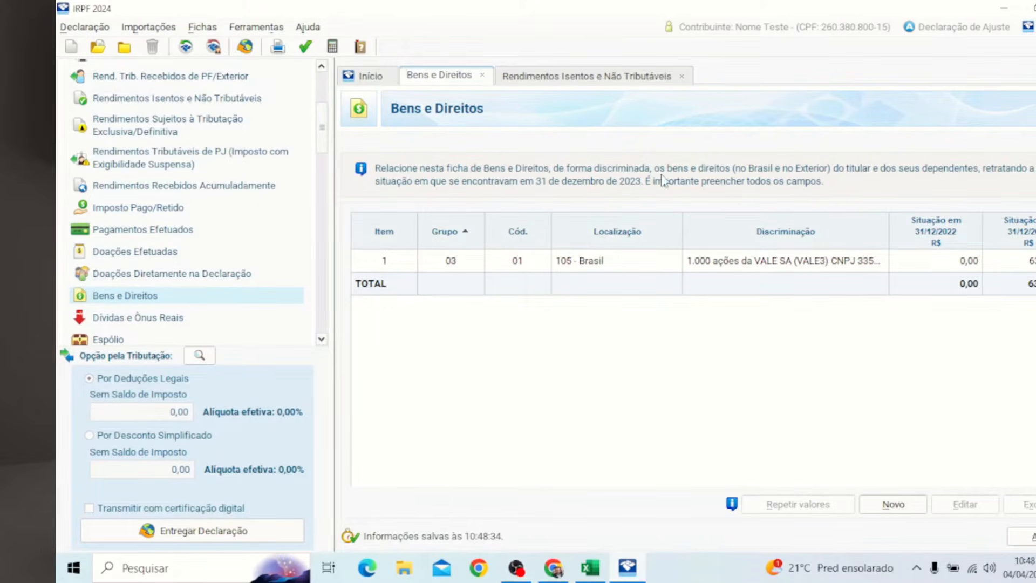
click(587, 76)
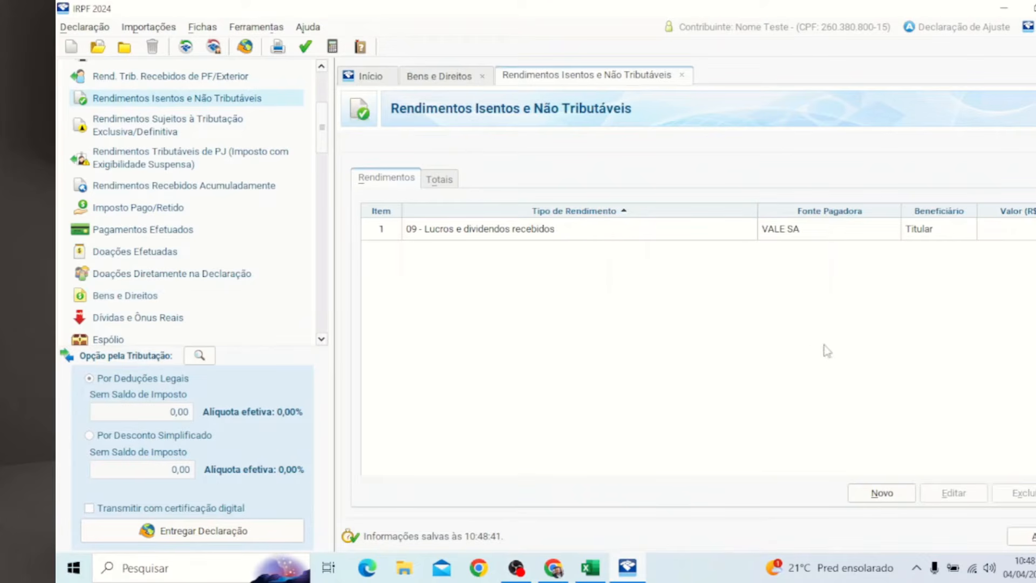
Step: Correct the VALE SA dividend entry to 2.738,00, then return to the Bens e Direitos list
click(995, 238)
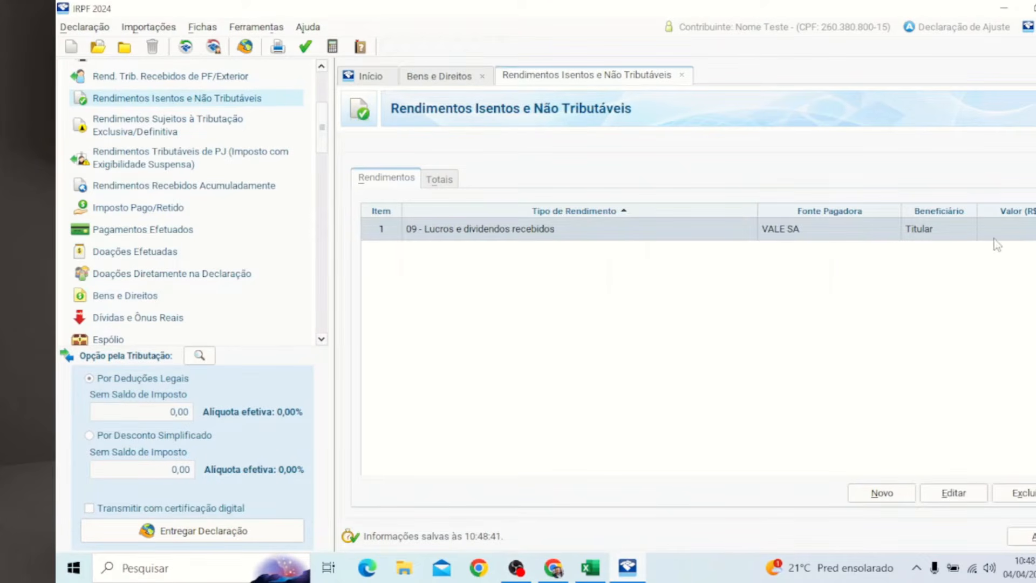
click(953, 493)
click(489, 408)
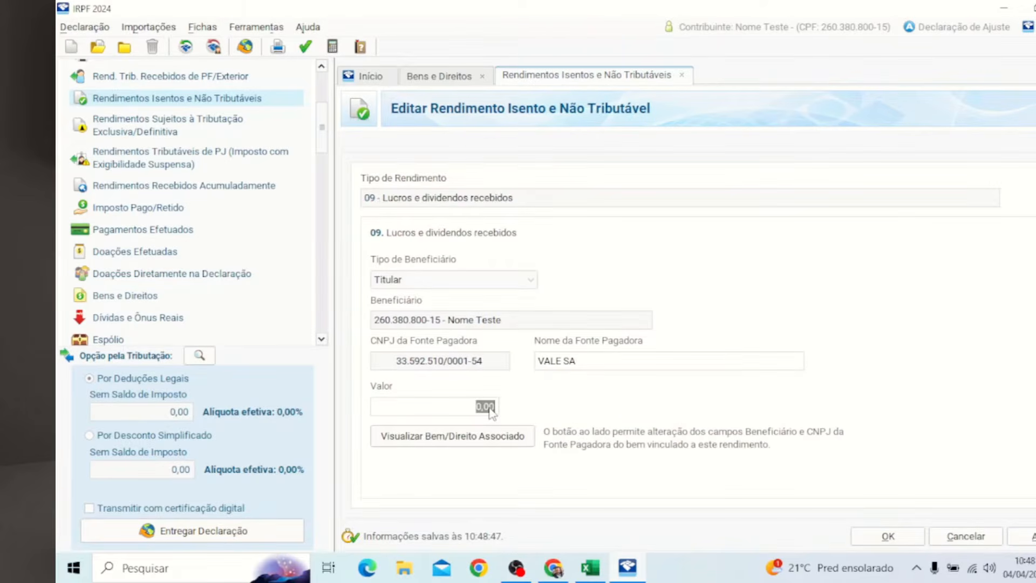
click(591, 568)
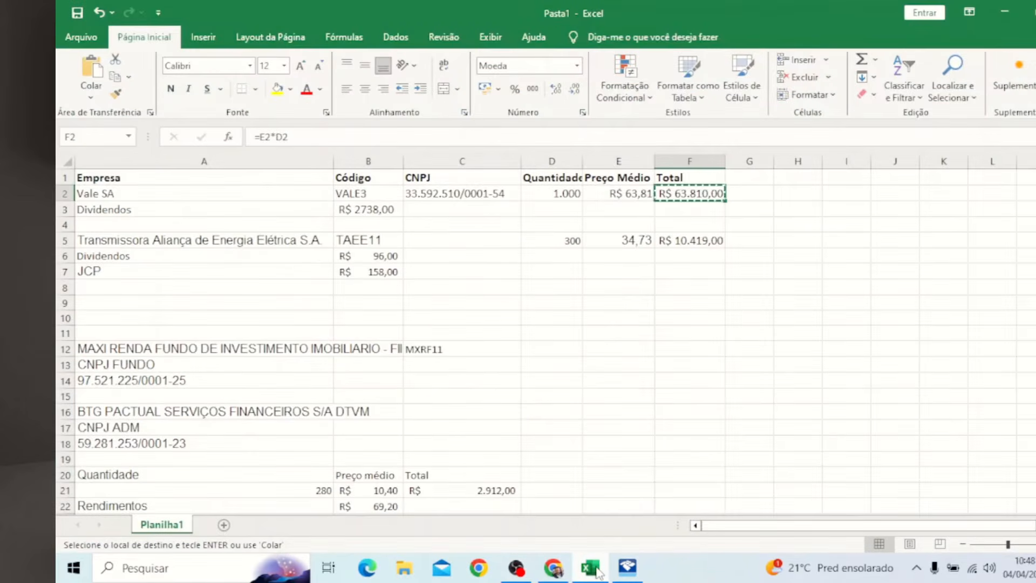
click(598, 572)
text(2738)
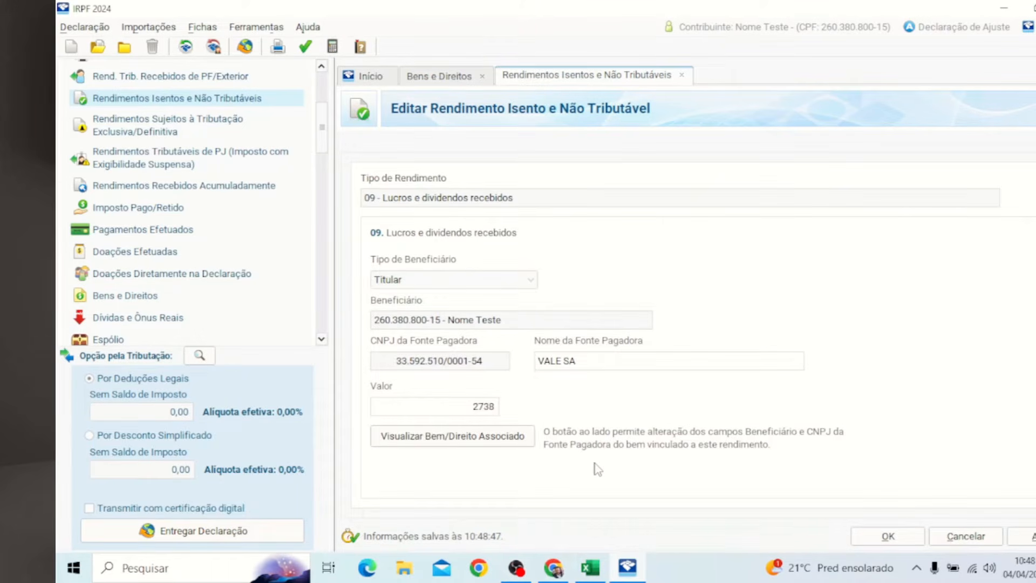
key(Tab)
click(872, 537)
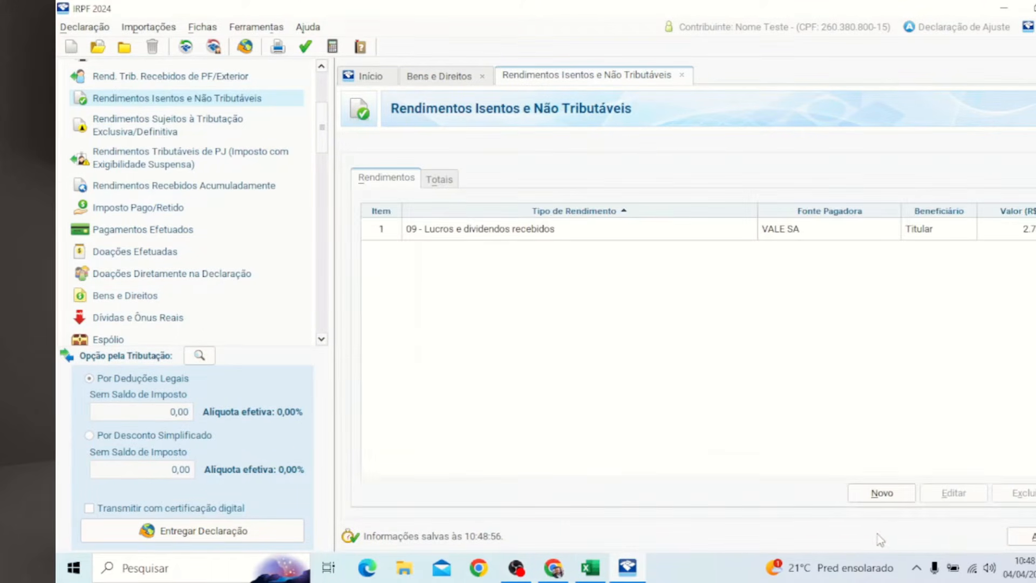
click(453, 77)
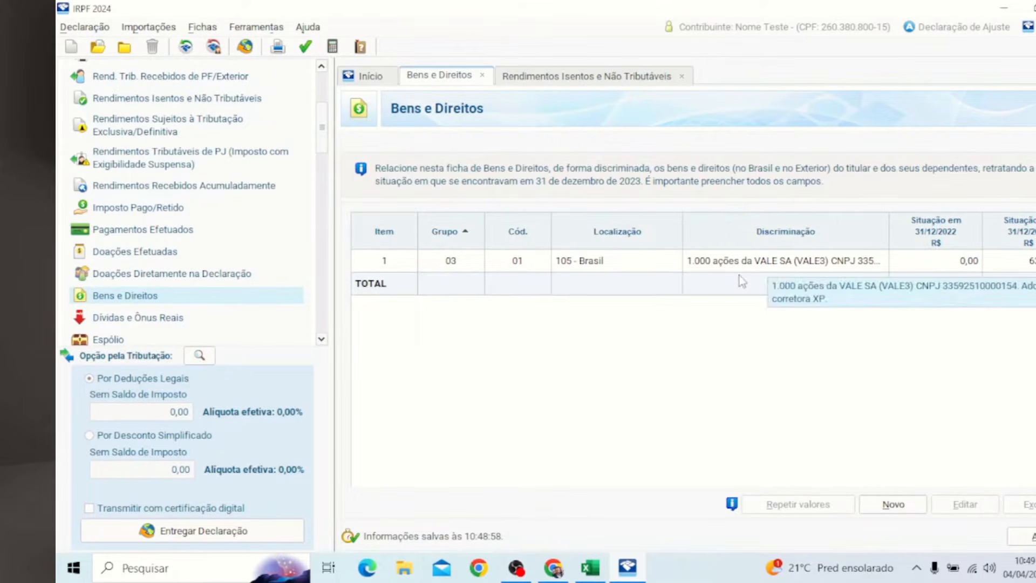
Step: Start a new asset with group 03 Participações Societárias and code 01 Ações, then check TAEE11 in Excel
click(898, 509)
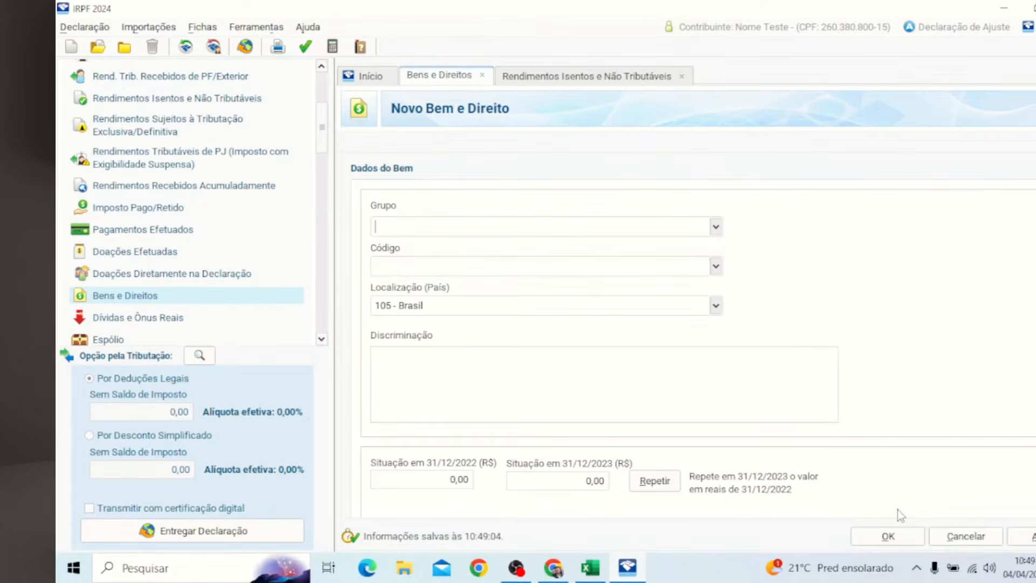
click(715, 227)
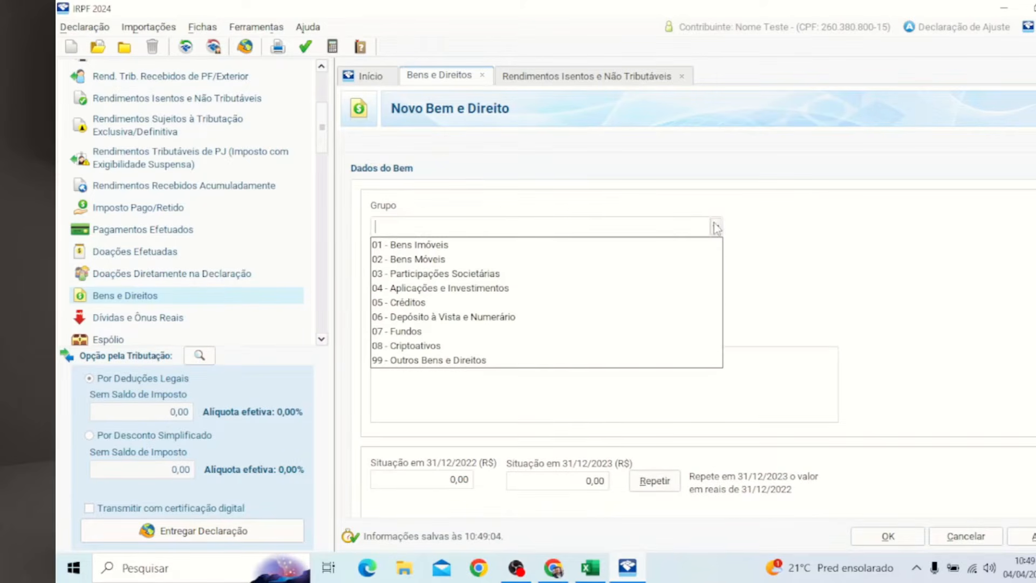
click(468, 276)
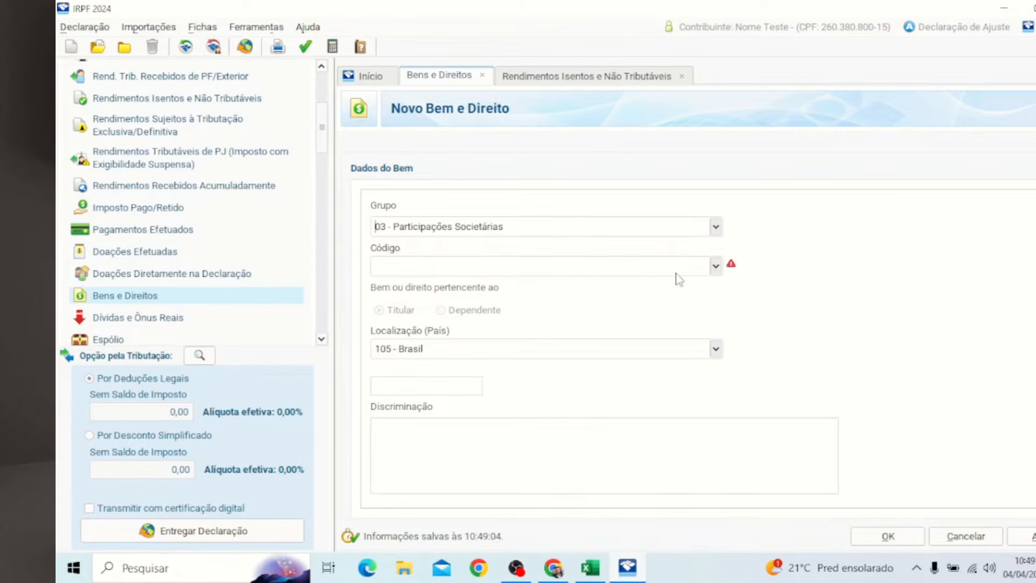
click(716, 266)
click(654, 285)
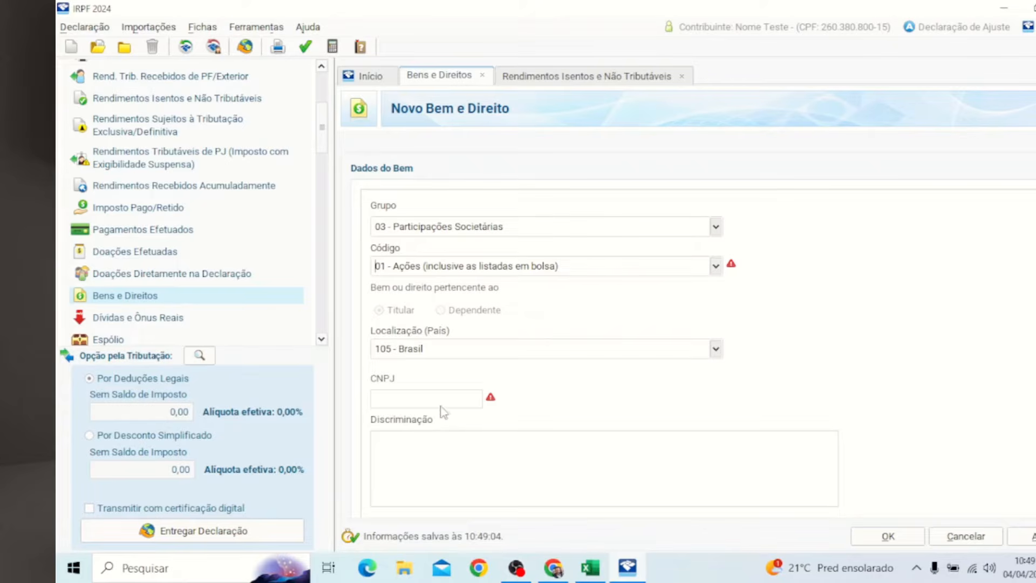
click(593, 568)
click(446, 243)
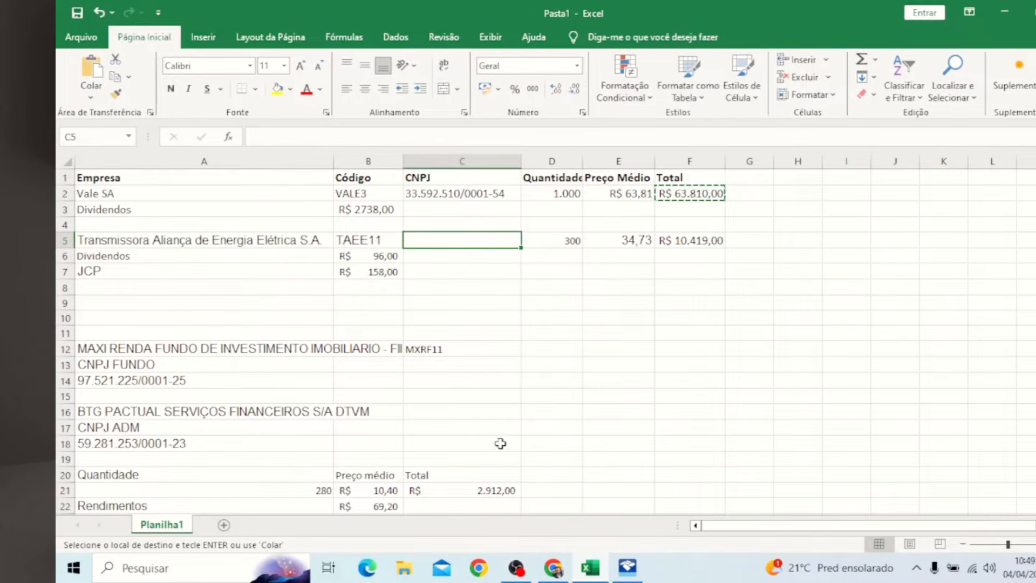
click(553, 568)
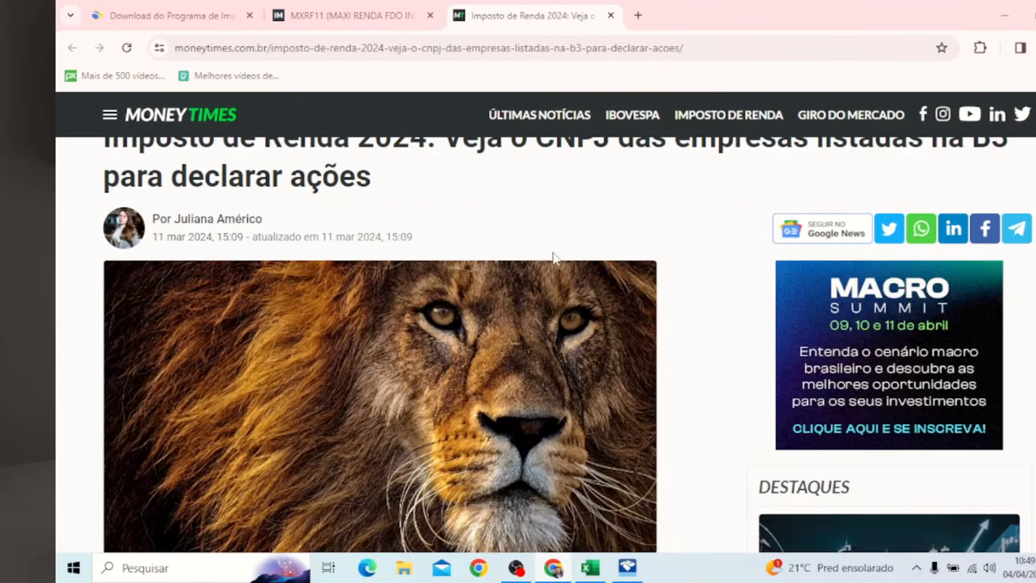
scroll(555, 267, down, 5)
scroll(555, 267, down, 10)
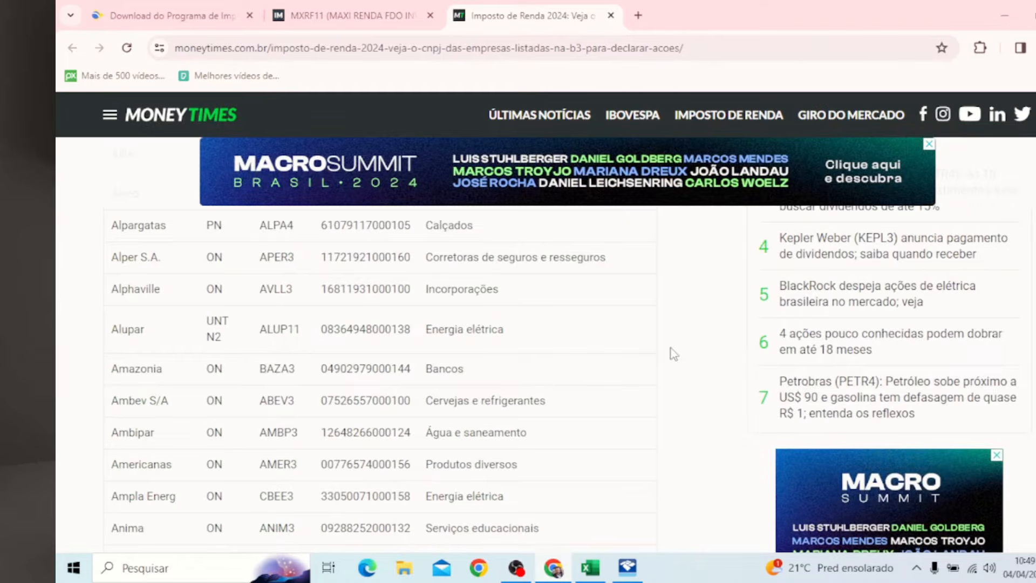
key(ctrl+f)
text(taes)
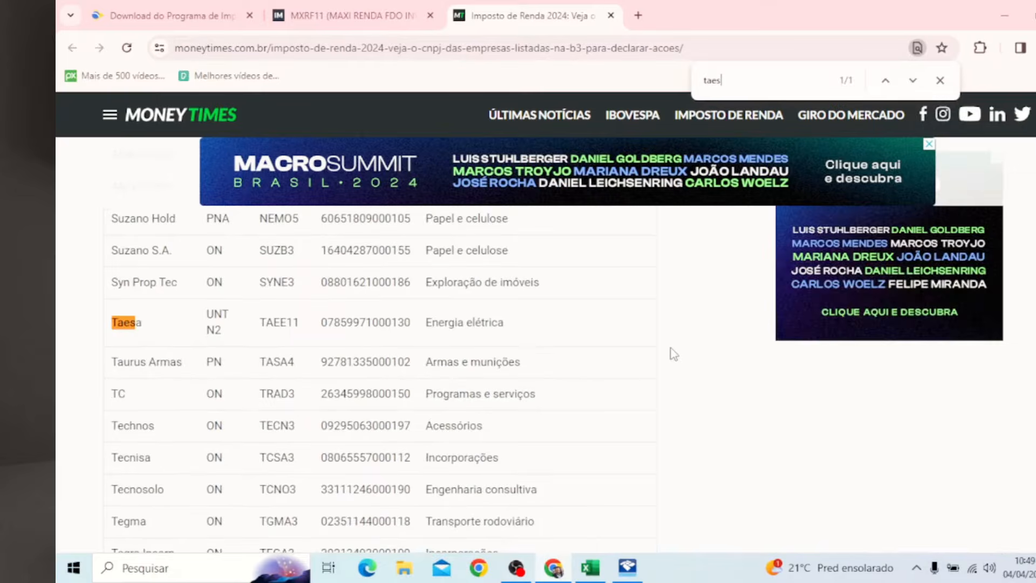
double_click(360, 323)
key(ctrl+c)
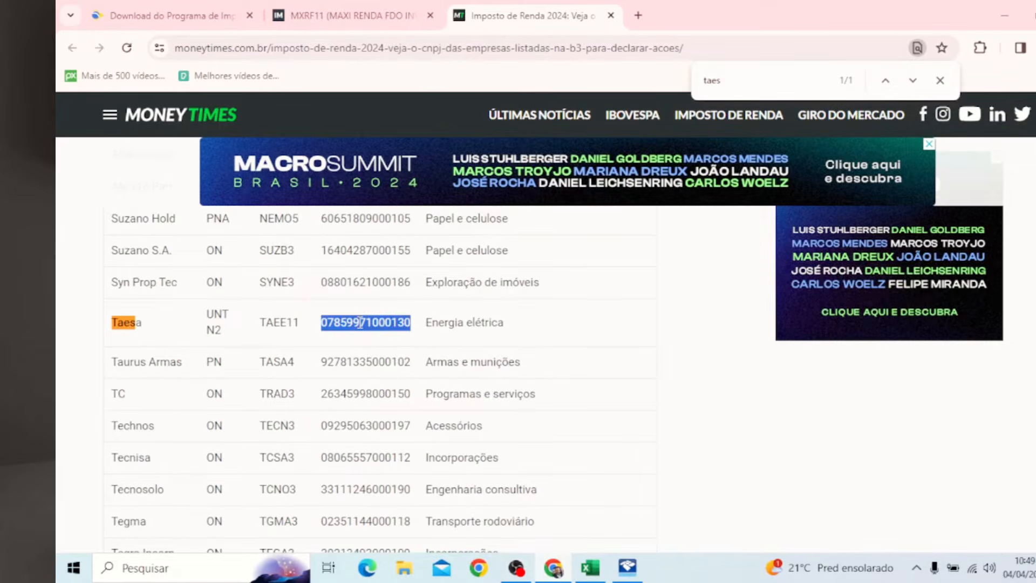
click(621, 571)
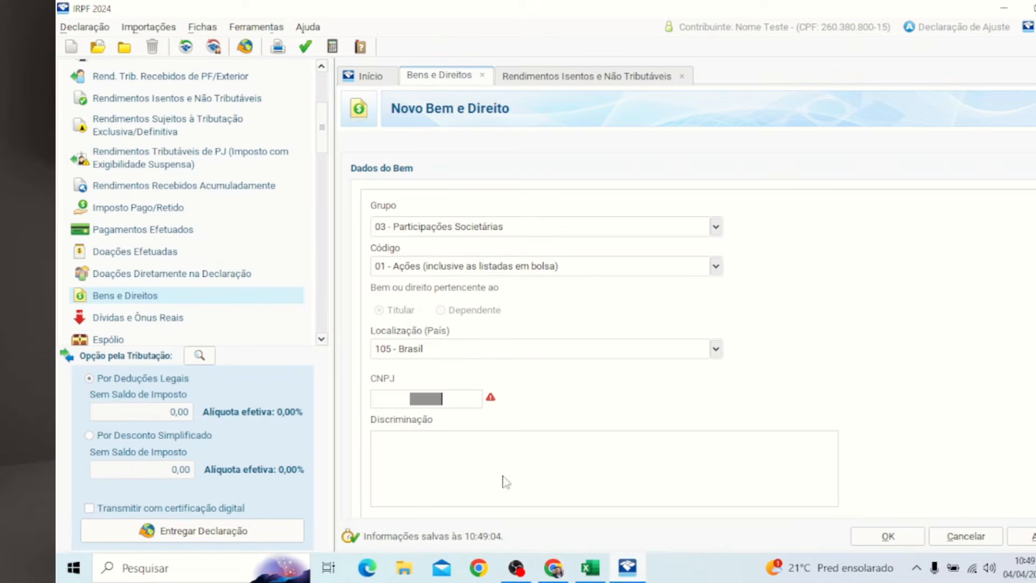
Step: Paste Taesa's CNPJ and the company name from Excel cell A5 into the new asset
key(ctrl+v)
click(465, 454)
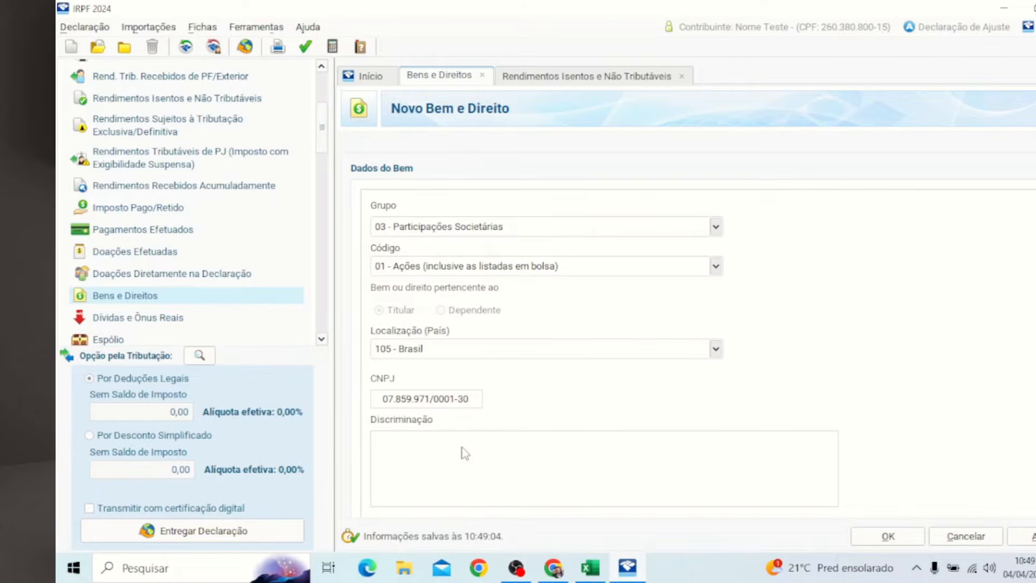
click(590, 568)
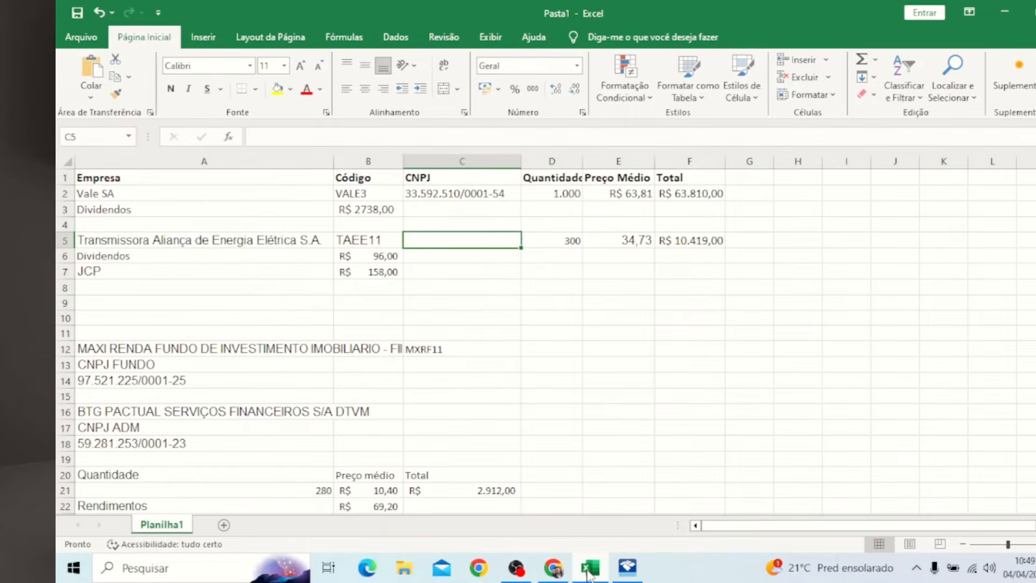
click(589, 571)
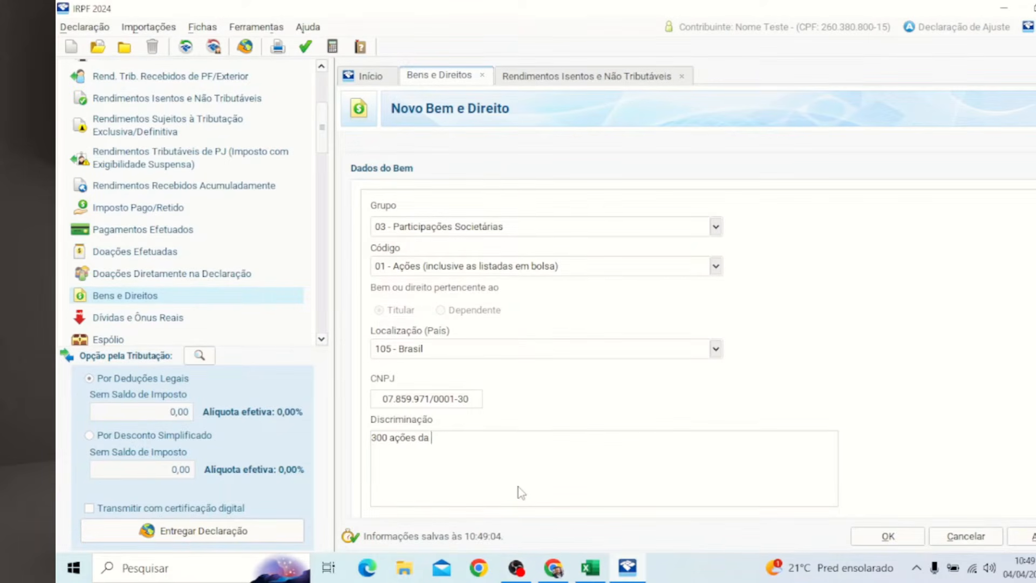
click(590, 568)
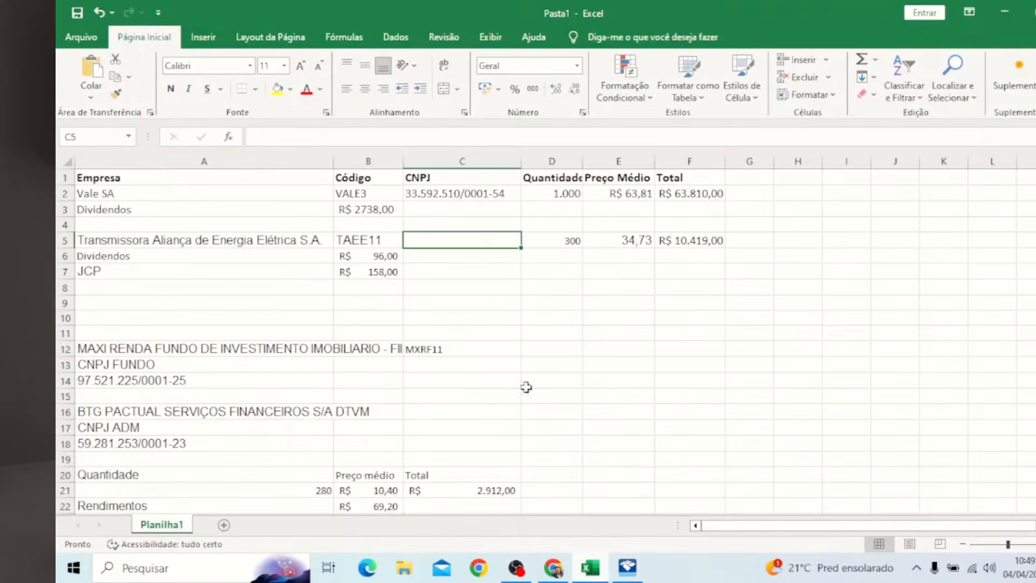
double_click(299, 248)
double_click(299, 240)
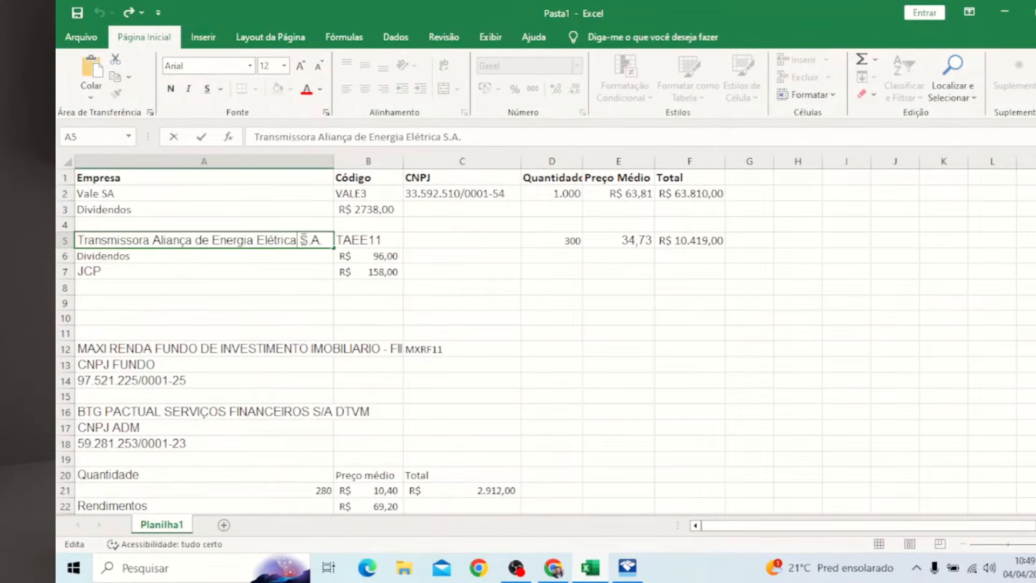
drag(323, 237, 106, 226)
key(ctrl+c)
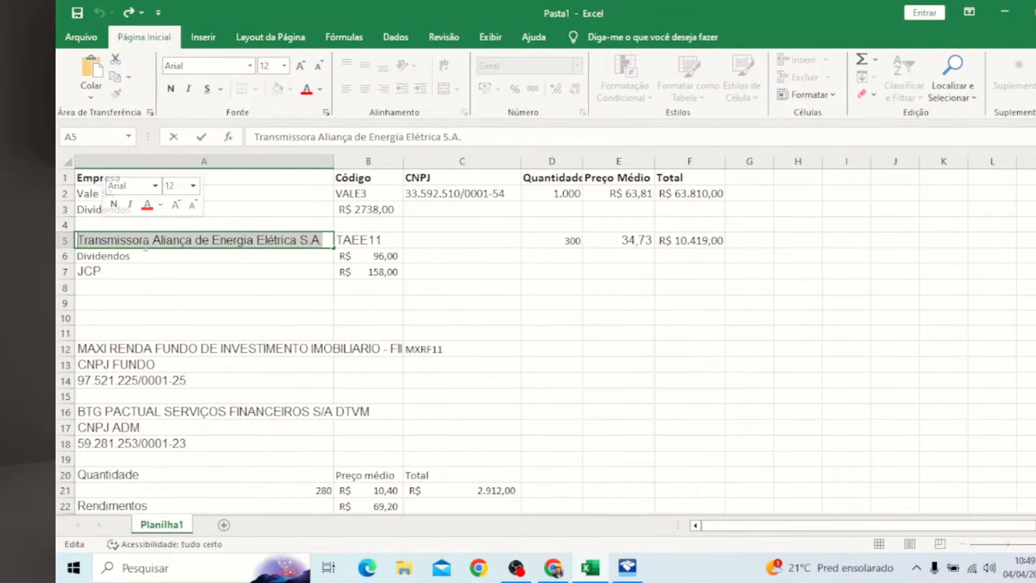
click(1005, 12)
key(ctrl+v)
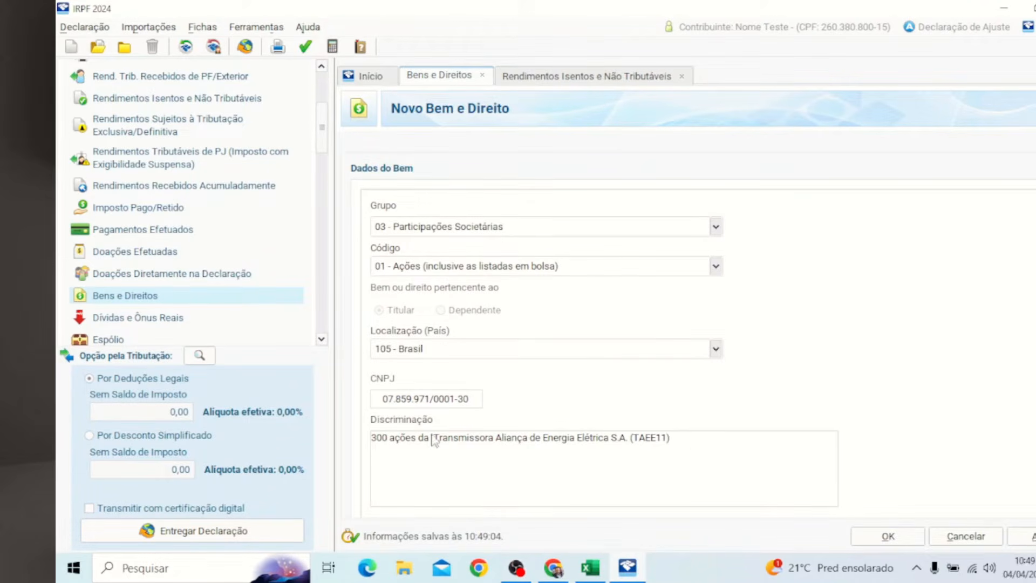
Step: Change 'ações' to 'UNITS' and append the CNPJ digits and 'Adquiridos pela' to the description
double_click(404, 440)
text(UNITS)
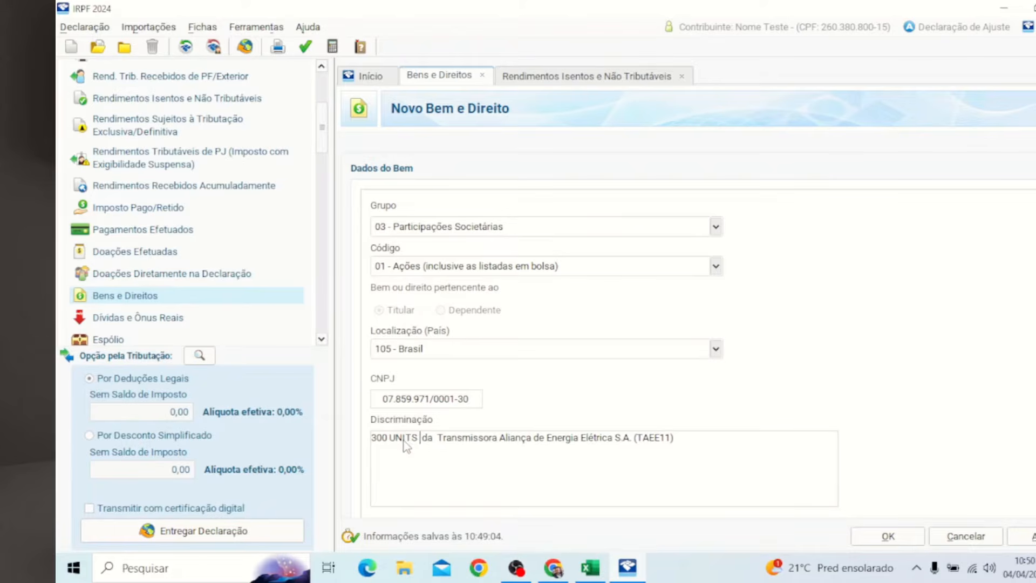
drag(660, 438, 665, 439)
double_click(668, 442)
click(684, 445)
click(479, 406)
key(ctrl+c)
click(732, 445)
key(ctrl+v)
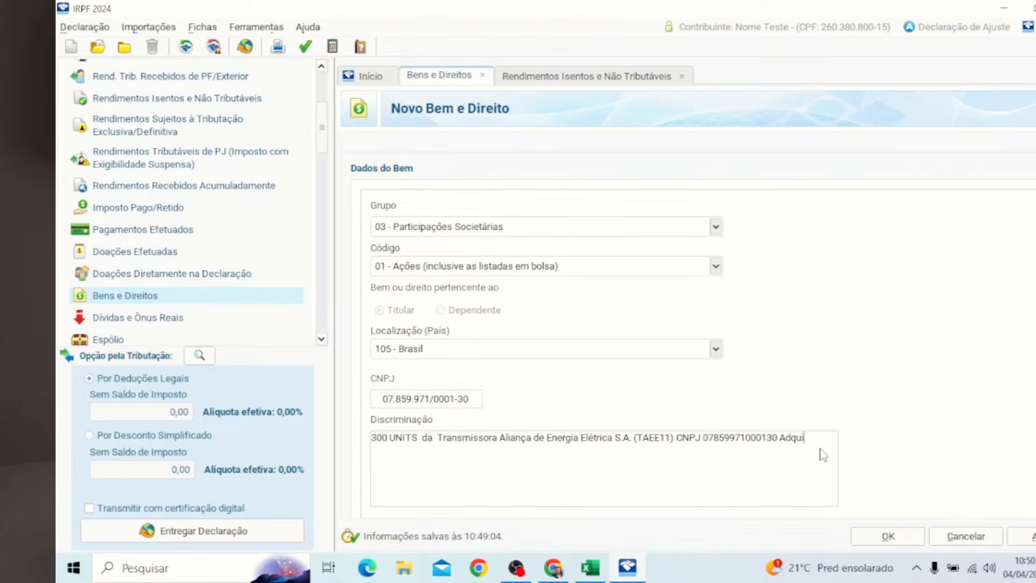
text(Adquiridos pela corretora XP)
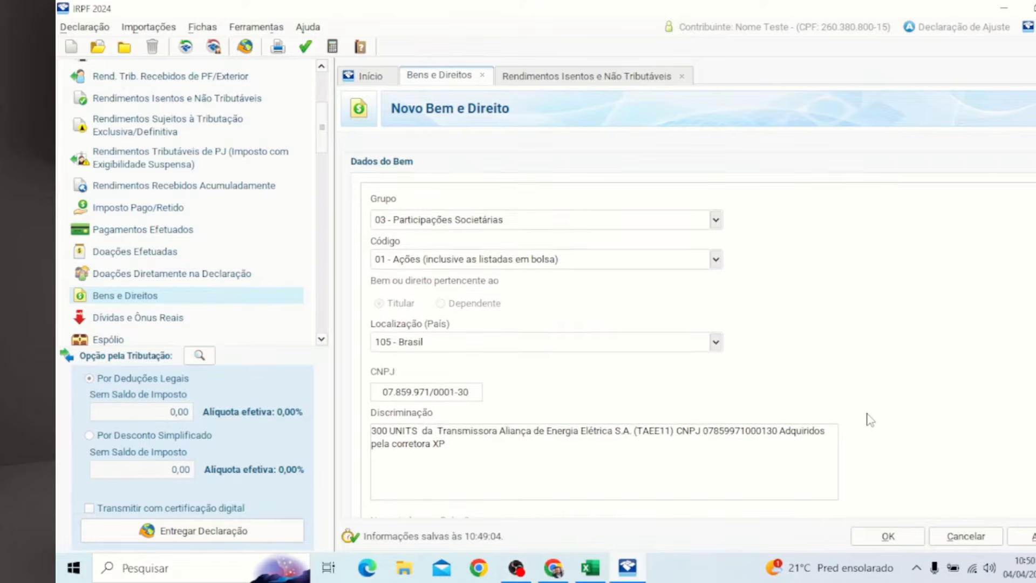
scroll(867, 481, down, 2)
Step: Mark the shares as exchange-traded with trading code TAEE
click(379, 496)
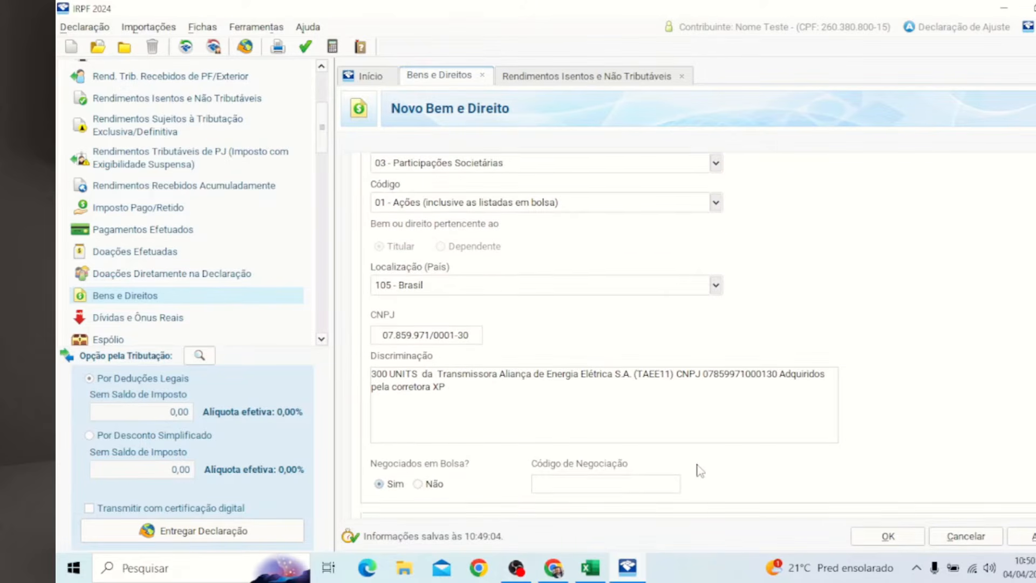
scroll(642, 471, down, 1)
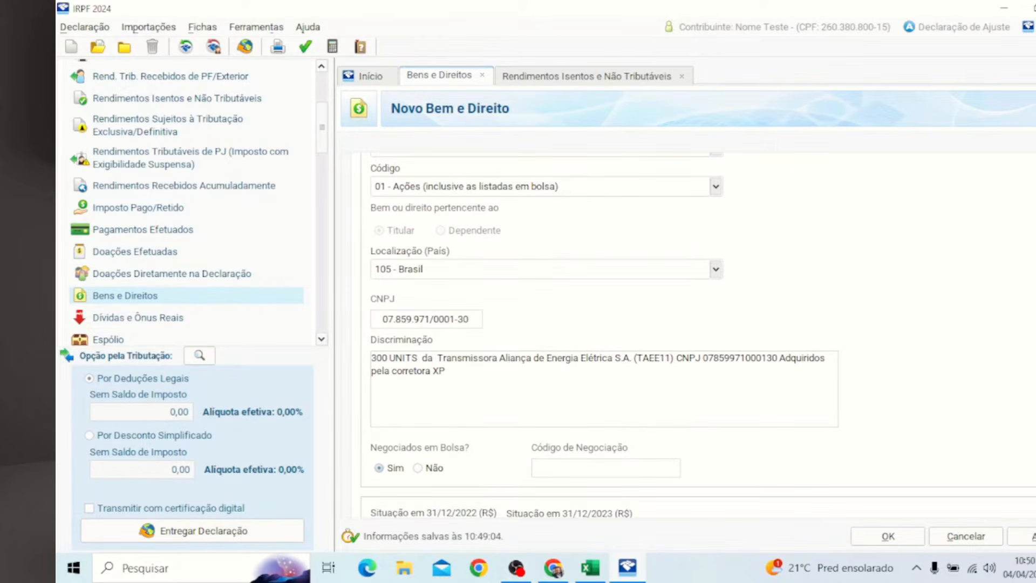
scroll(953, 426, down, 3)
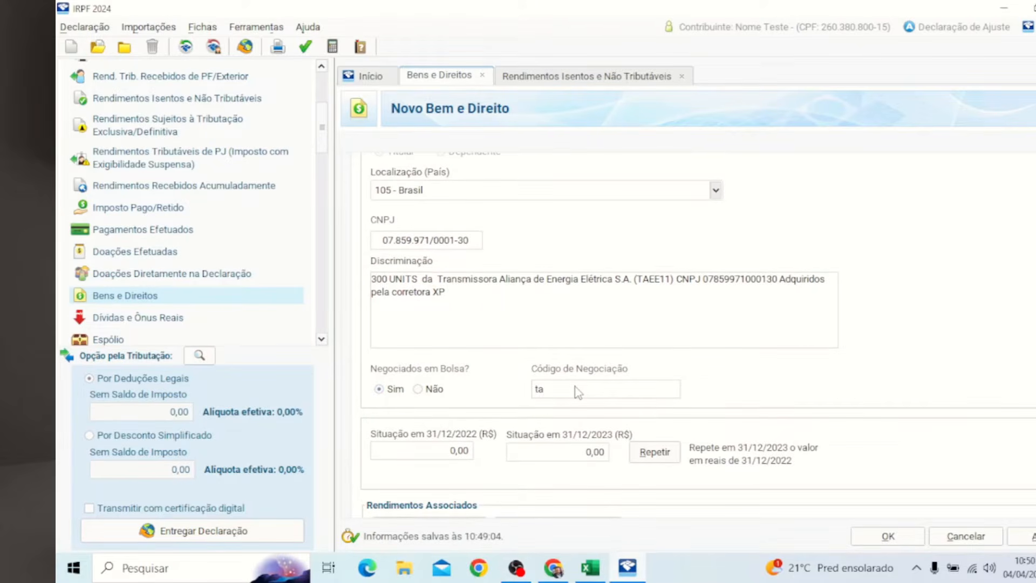
click(577, 392)
text(TAEE11)
key(Tab)
Step: Enter 10419 as the 31/12/2023 value after checking Excel, and save the TAEE11 asset
click(596, 455)
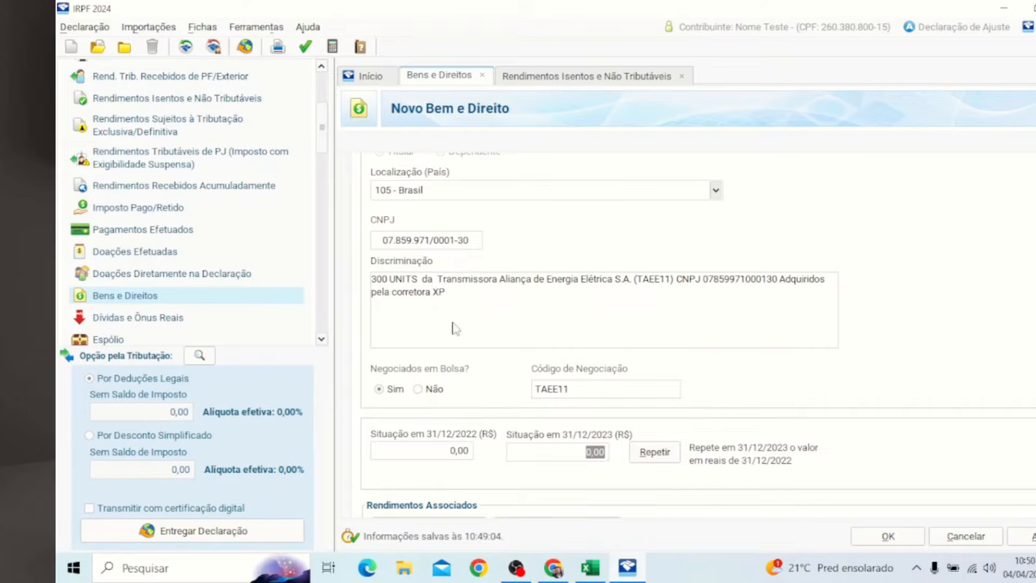
click(592, 567)
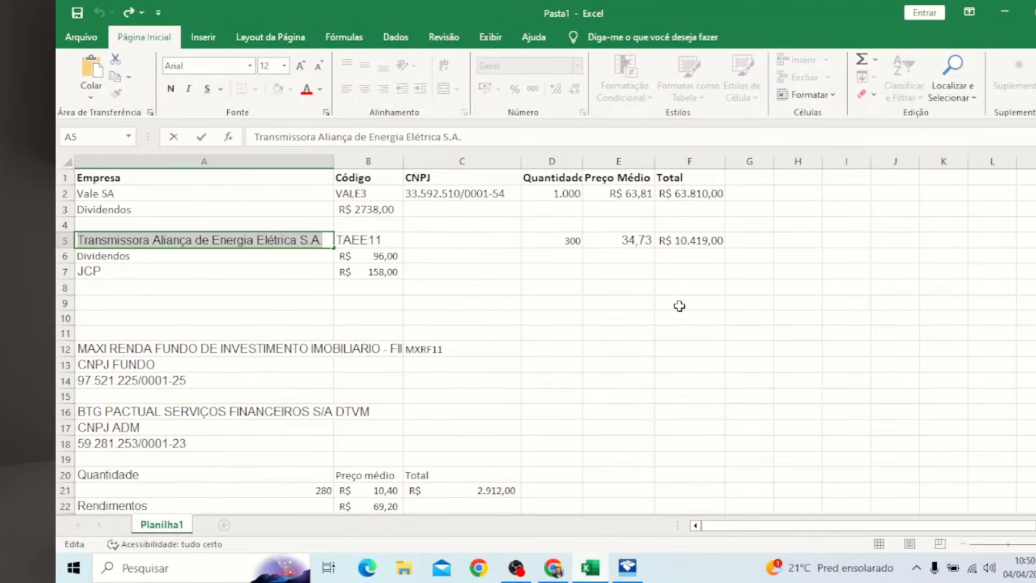
click(637, 241)
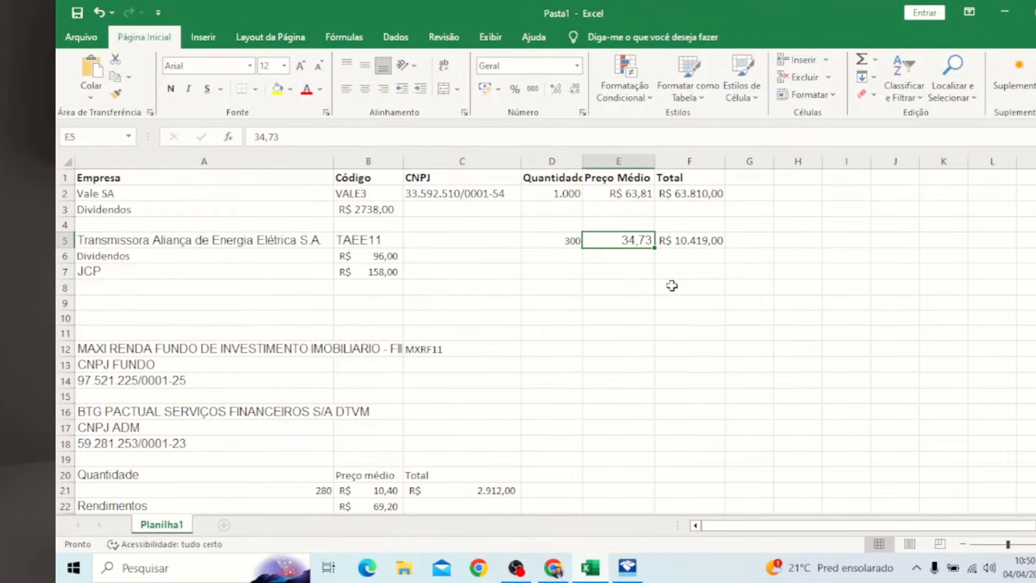
click(1005, 12)
text(10)
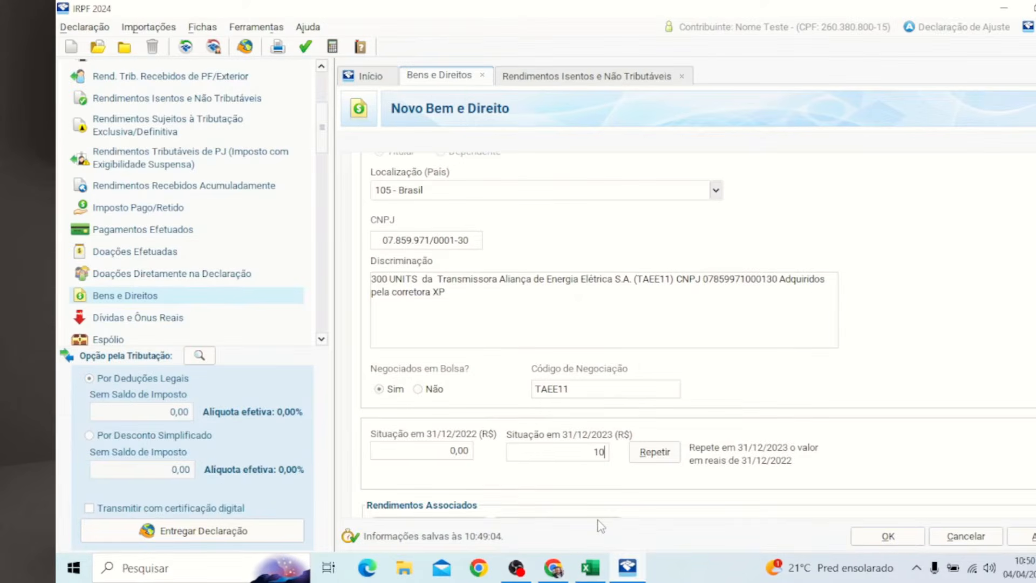
text(419)
key(Tab)
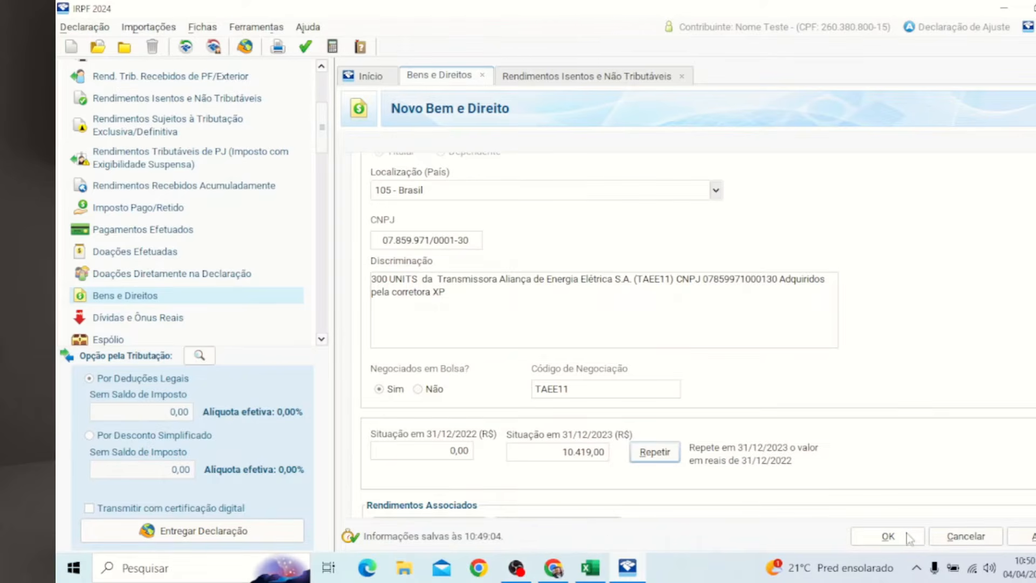
click(908, 537)
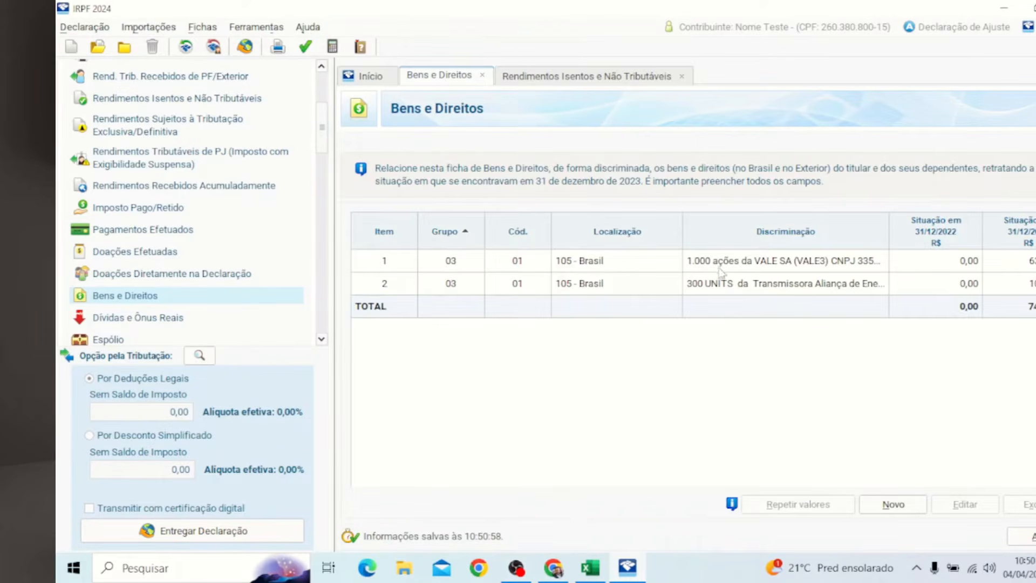
Step: Reopen asset item 2 (TAEE11) and link a new exempt dividend income to it
click(598, 287)
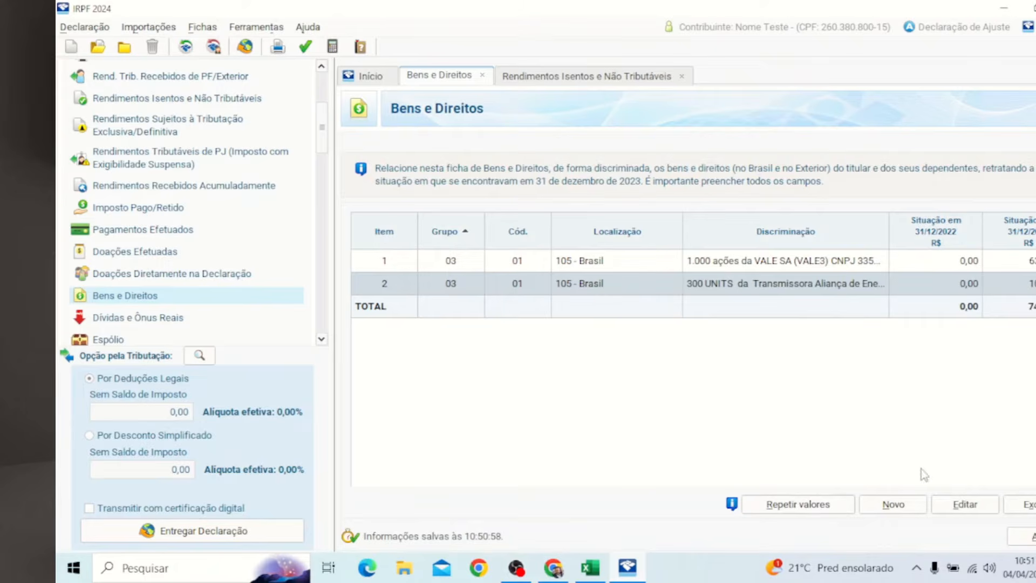
click(991, 509)
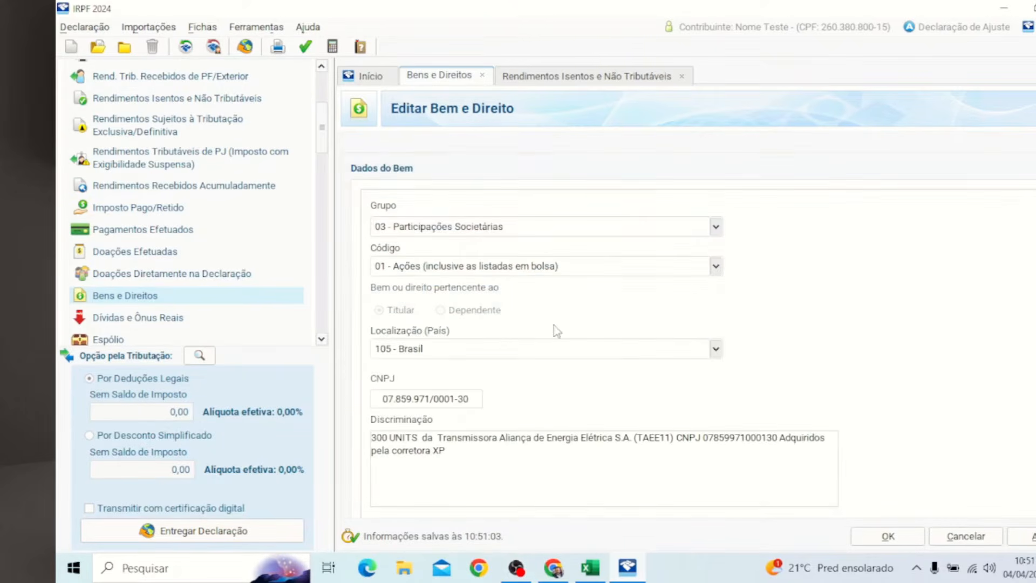
scroll(770, 364, down, 3)
scroll(773, 367, down, 1)
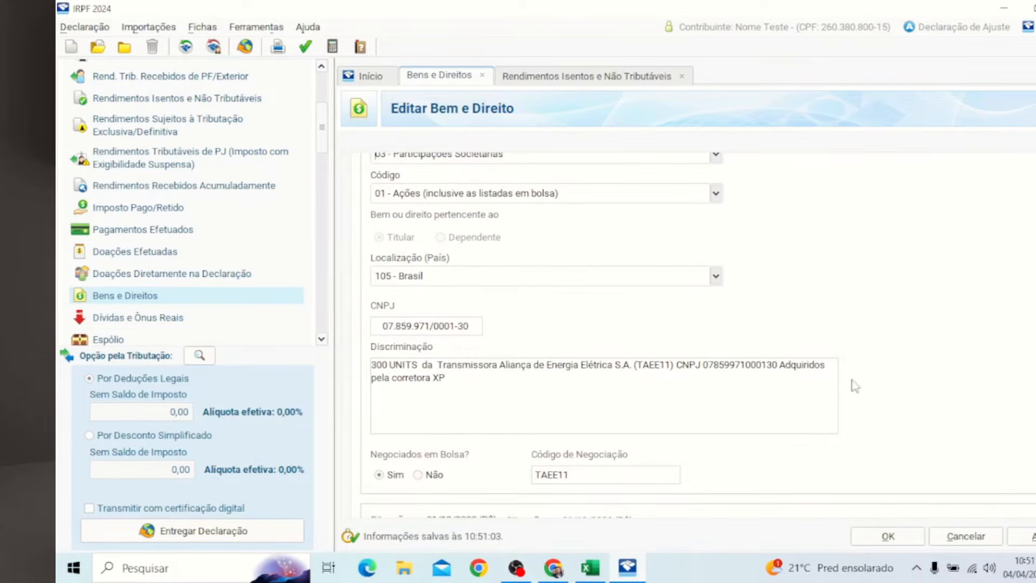
scroll(698, 335, down, 5)
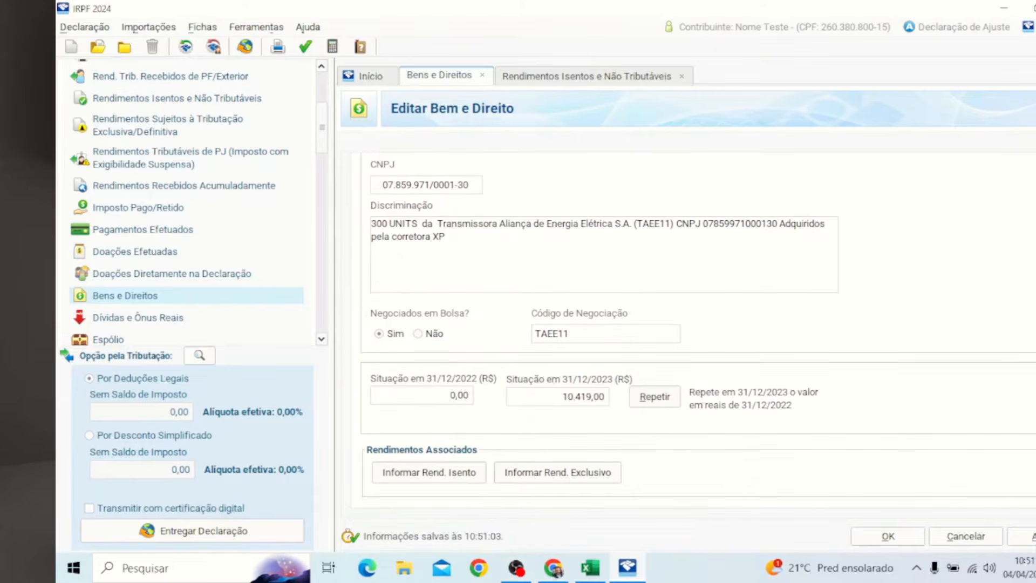
click(416, 473)
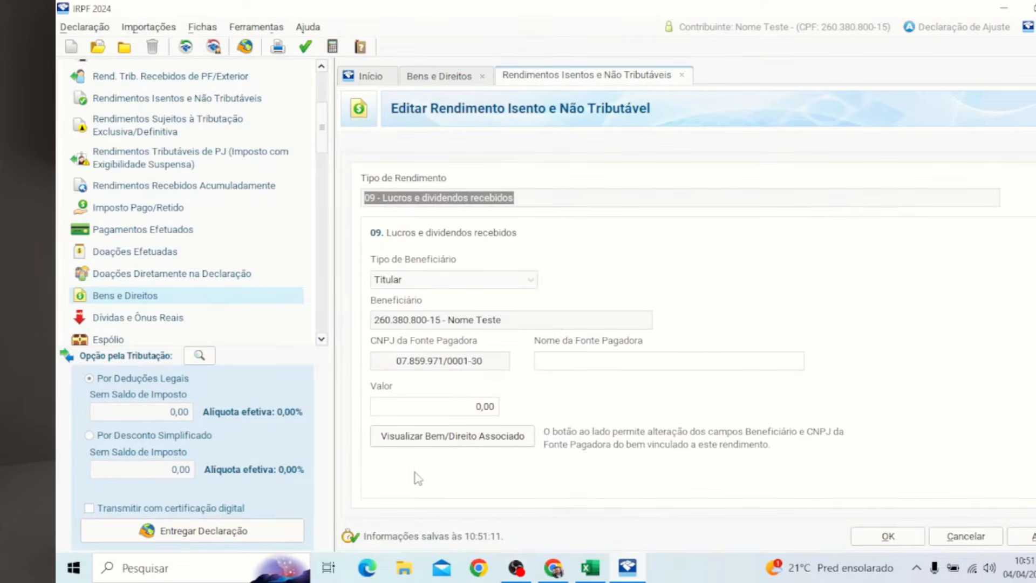
Step: Set the payer to Transmissora Aliança de Energia Elétrica S.A. from Excel A5, value 96,00, and save
click(627, 572)
click(627, 572)
click(592, 572)
double_click(278, 239)
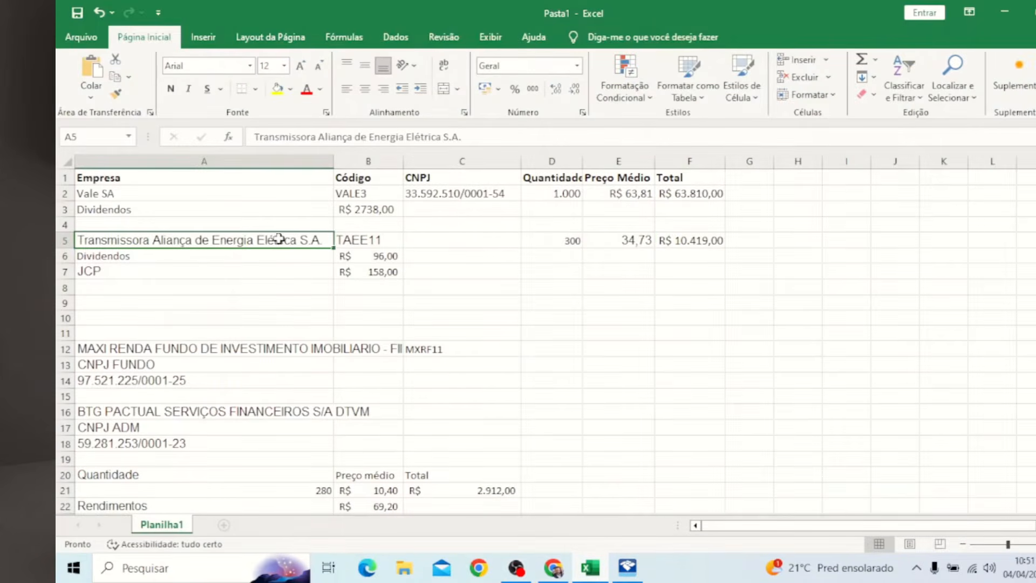
drag(322, 241, 152, 217)
key(ctrl+c)
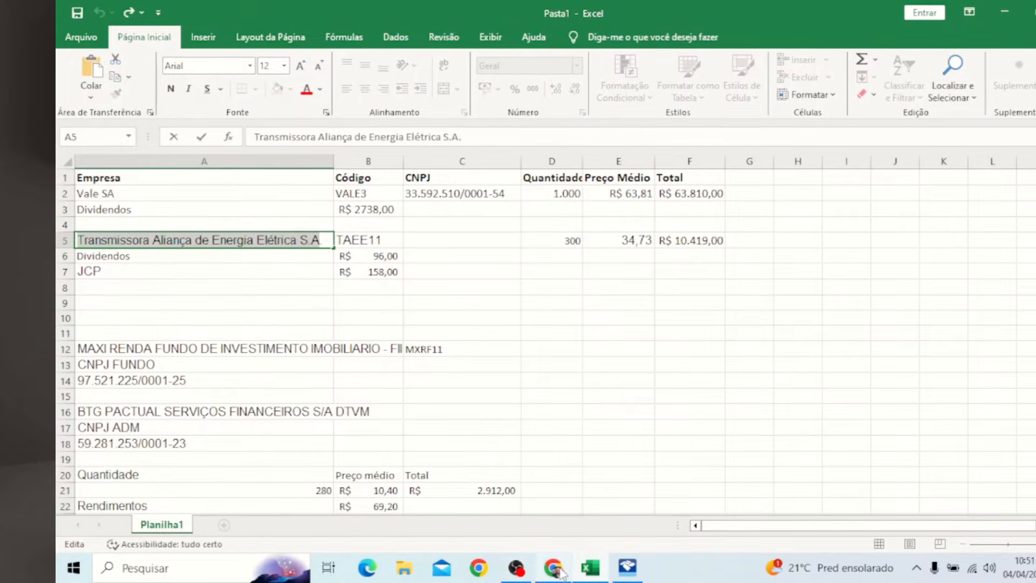
click(628, 566)
click(583, 362)
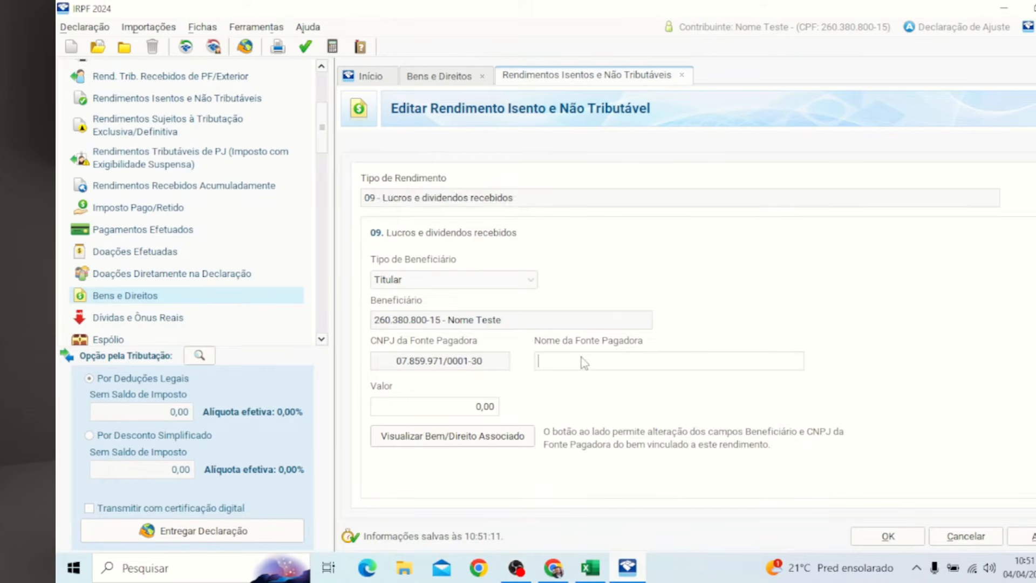
key(ctrl+v)
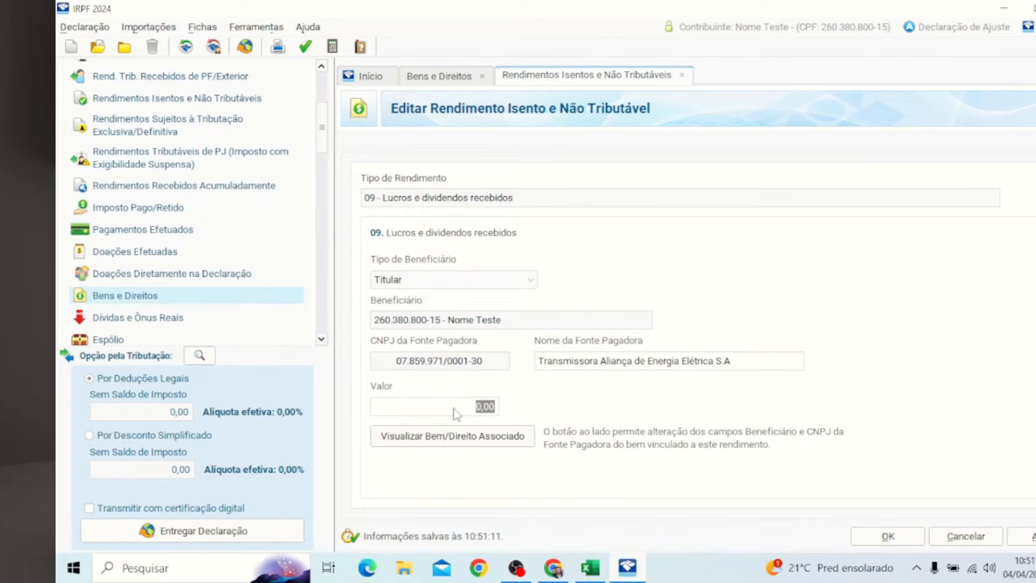
text(96)
key(Tab)
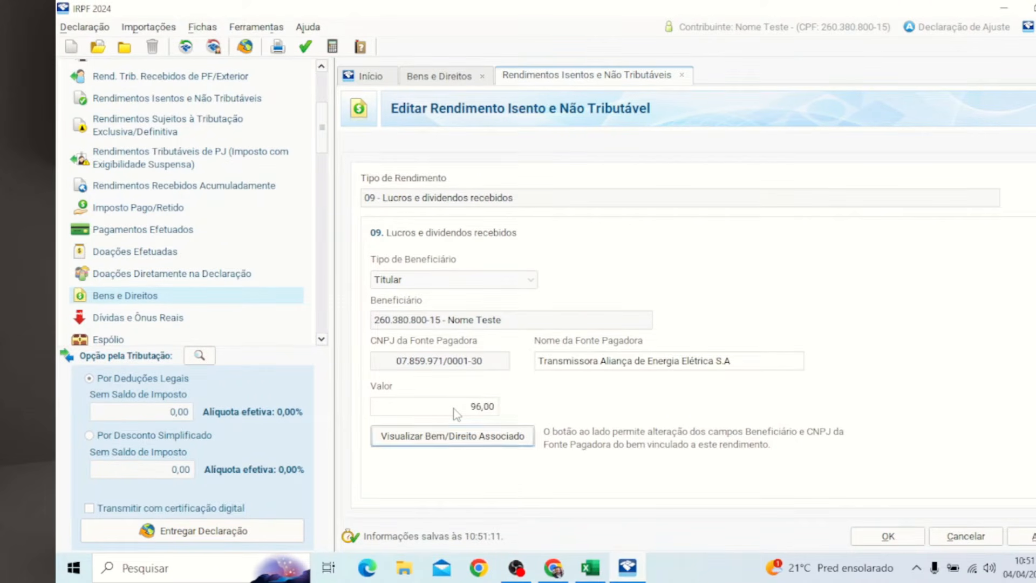
click(888, 536)
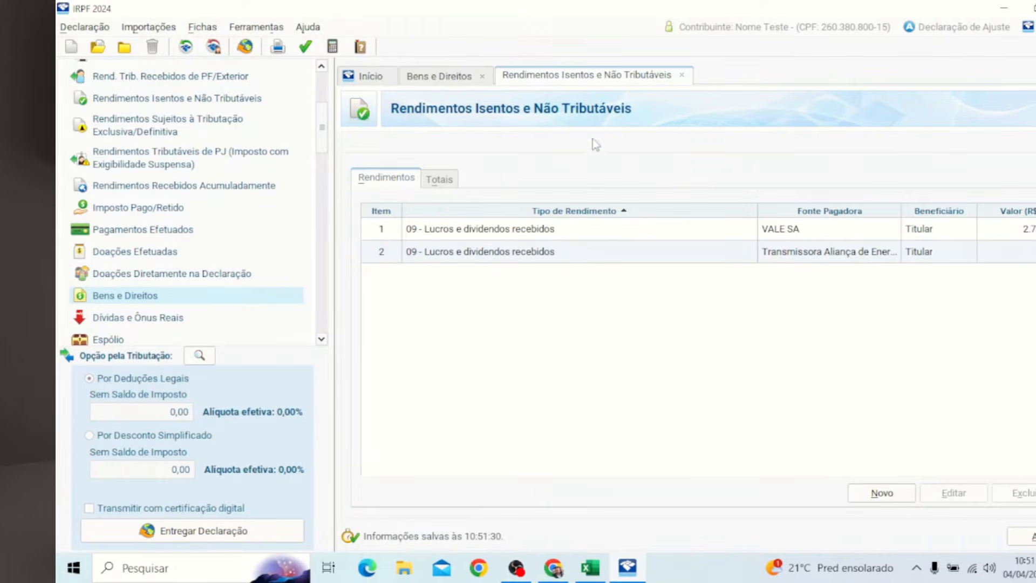
Step: Leave the asset form and check the JCP amount row in the spreadsheet
click(462, 75)
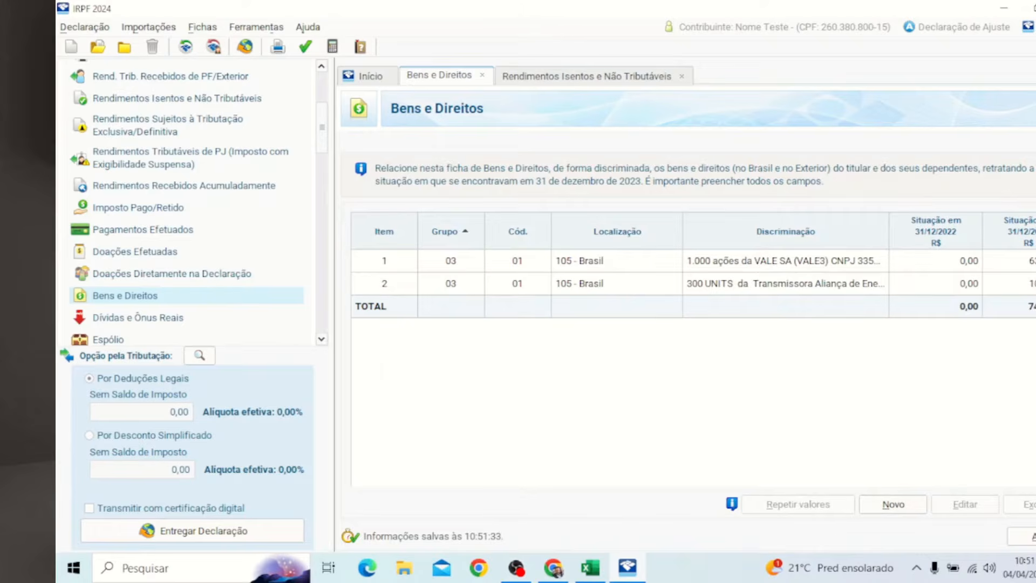
click(592, 569)
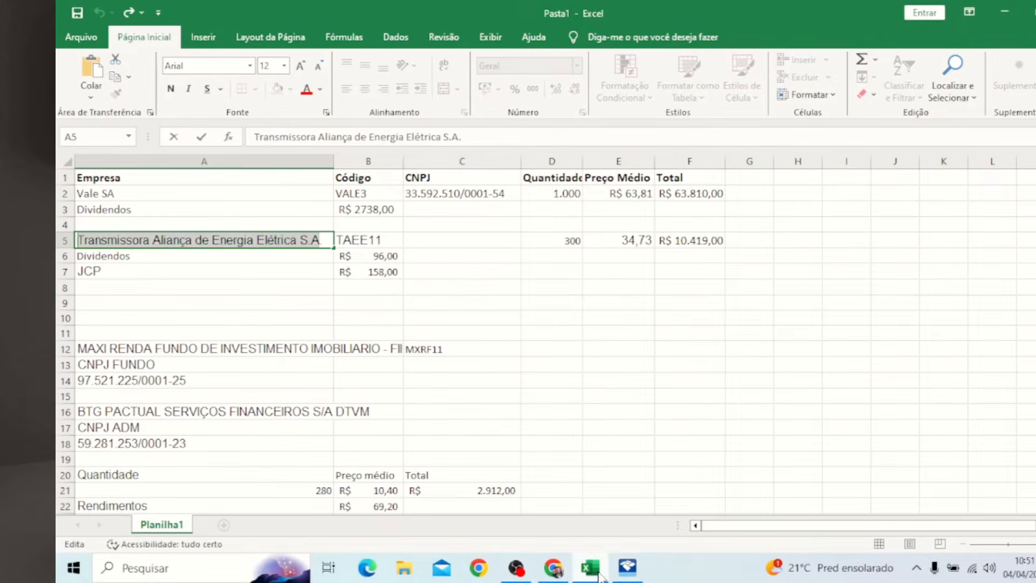
click(115, 267)
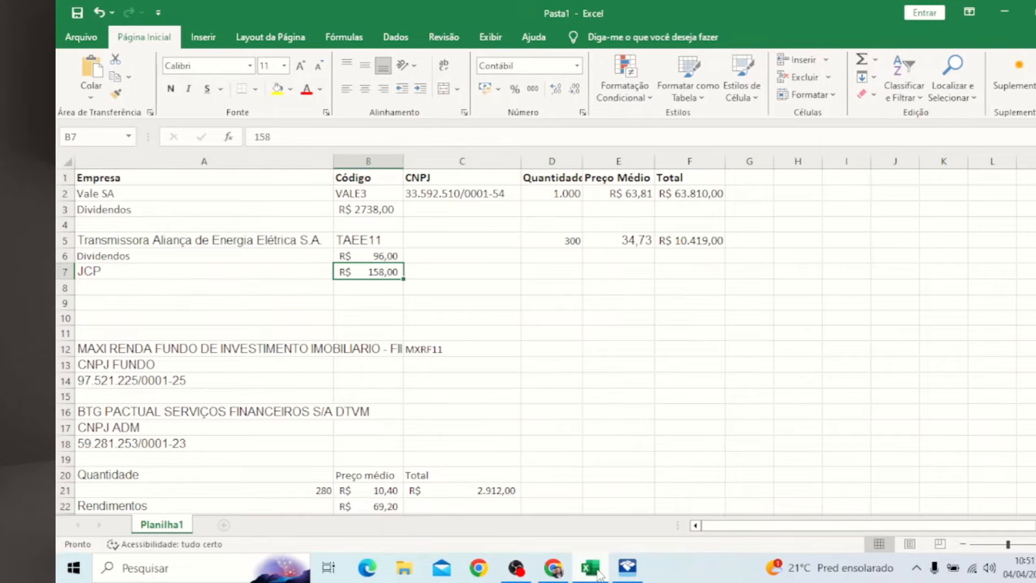
click(628, 568)
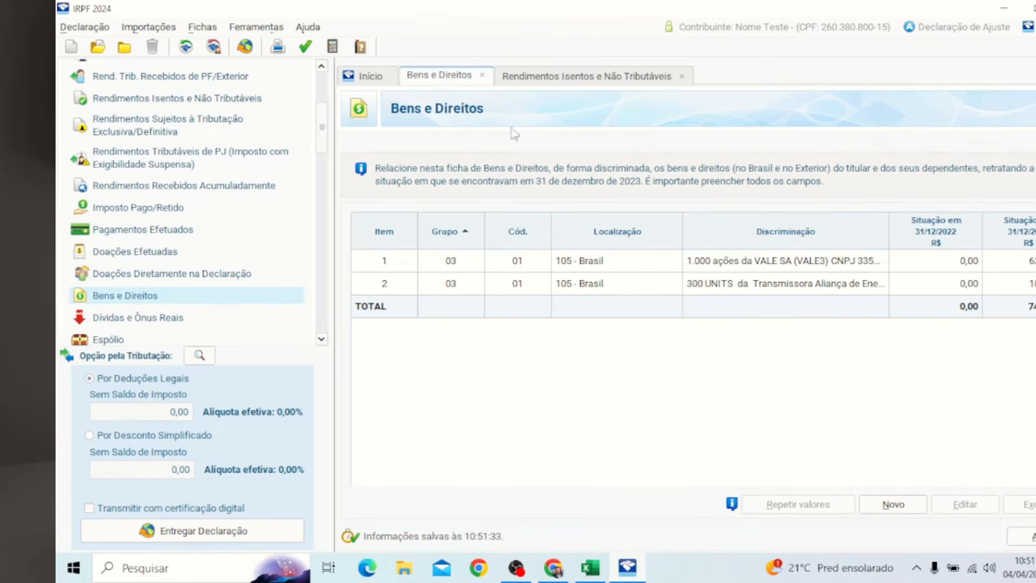
Step: Reopen the TAEE11 asset and add a linked exclusively taxed JCP income
click(756, 285)
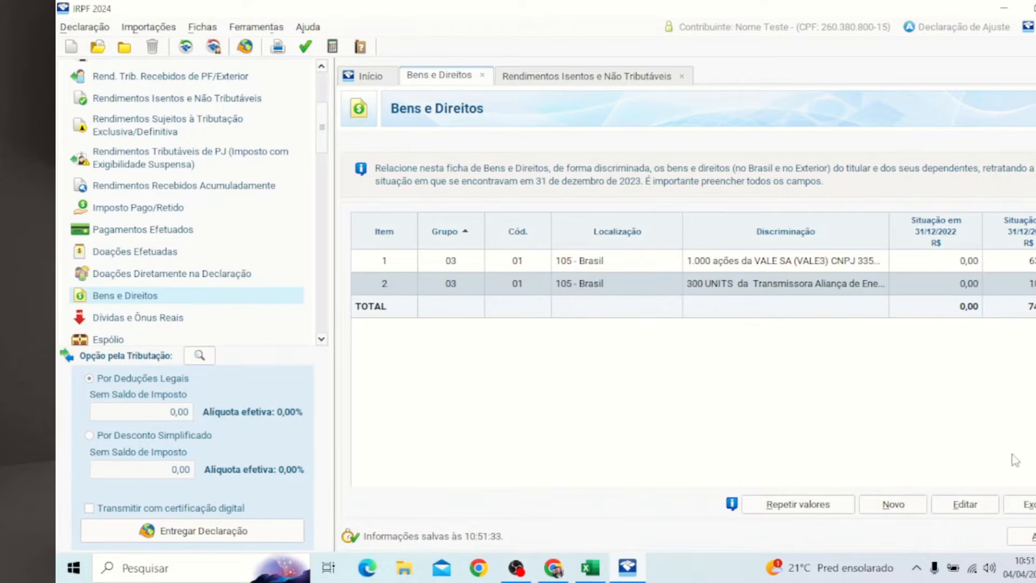
click(984, 506)
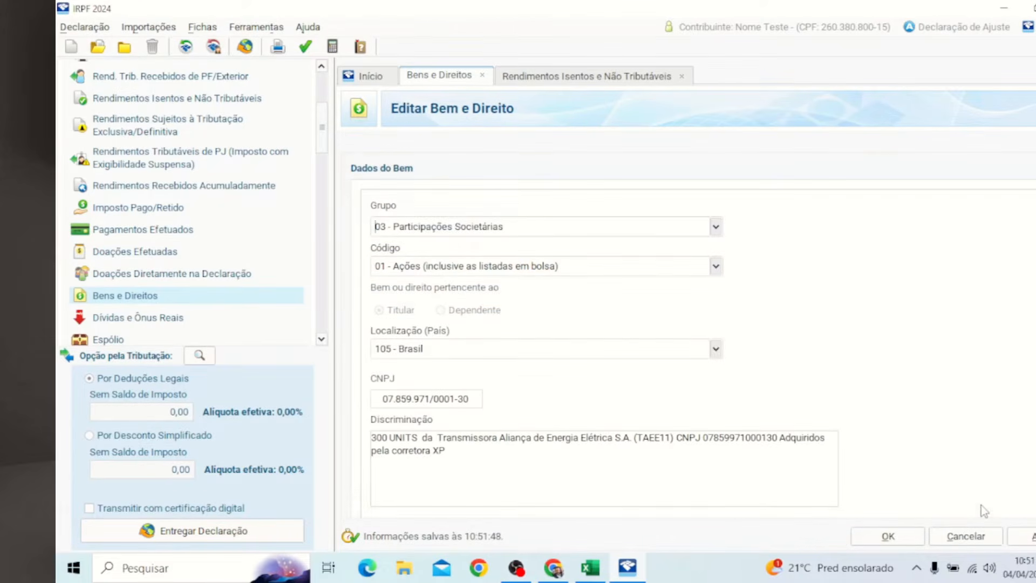
scroll(685, 334, down, 4)
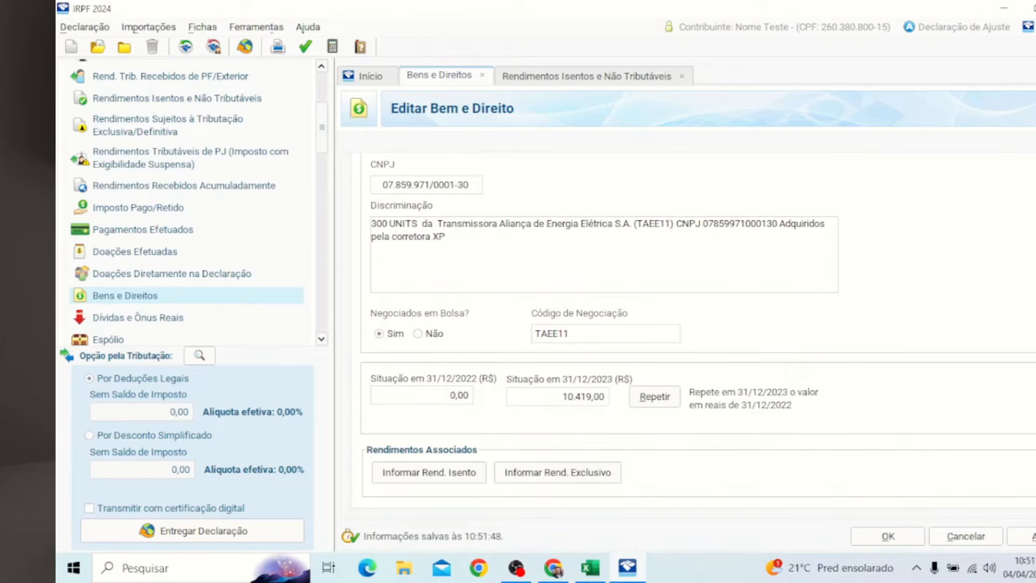
click(578, 478)
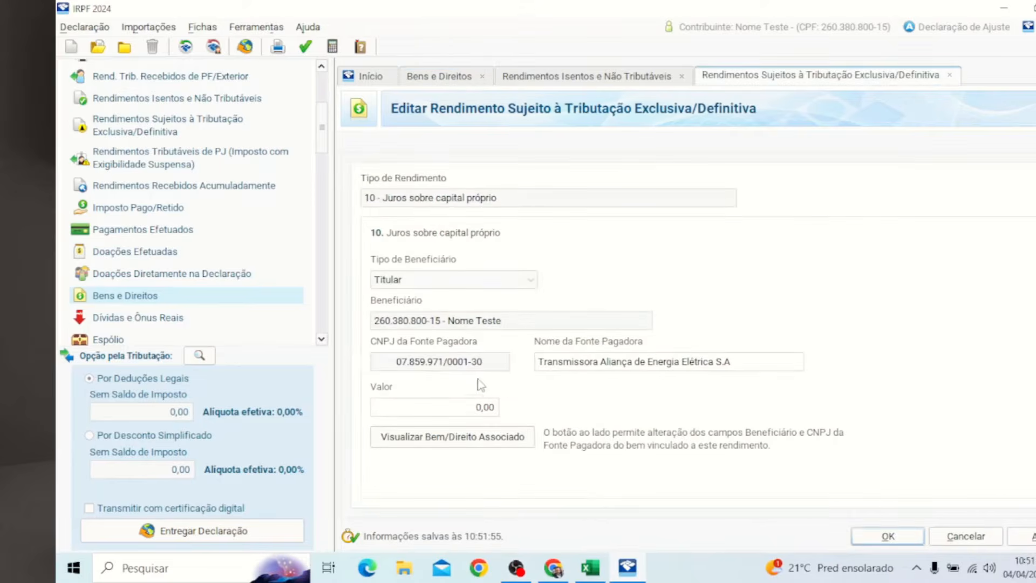
Step: Enter 158,00 as the Transmissora Aliança JCP value, save it, and show the exempt income list
click(455, 409)
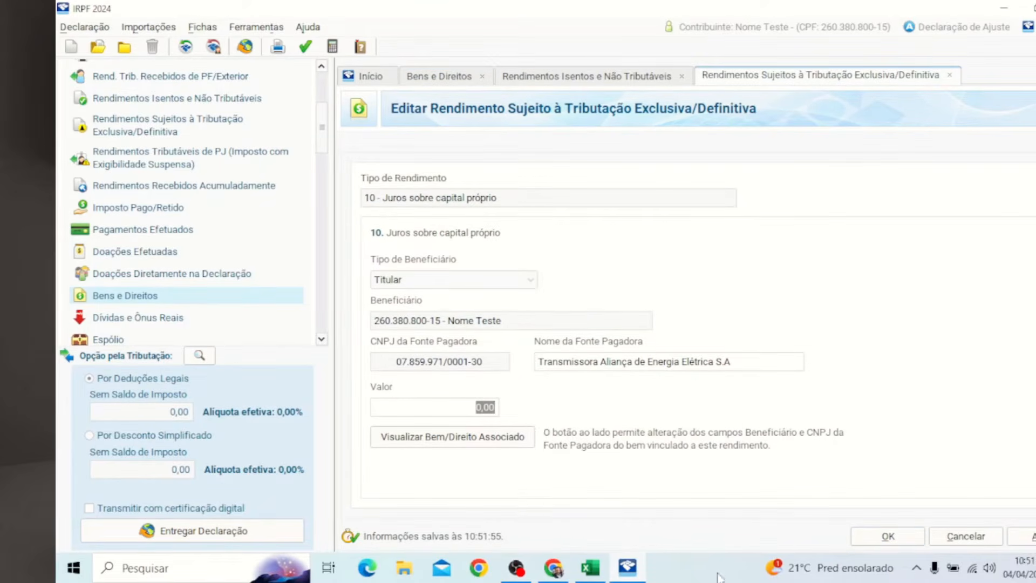
key(alt+Tab)
key(alt+Tab)
text(1)
key(Tab)
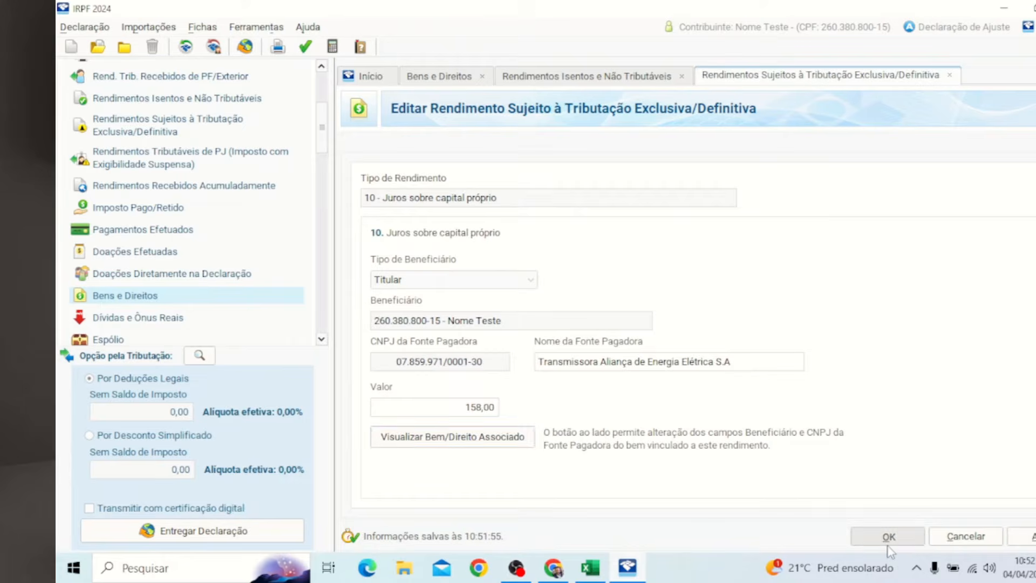
click(888, 537)
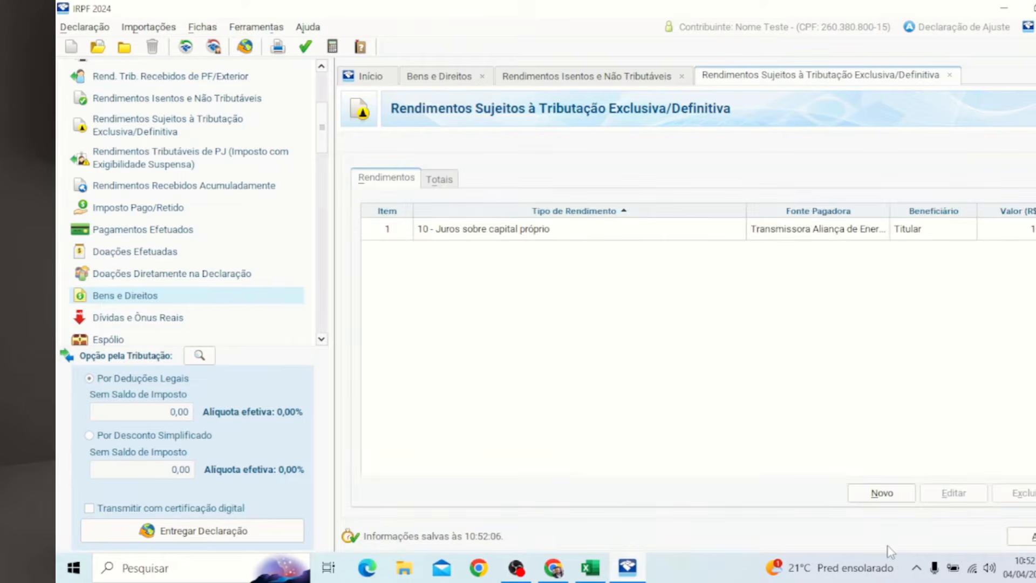
click(615, 80)
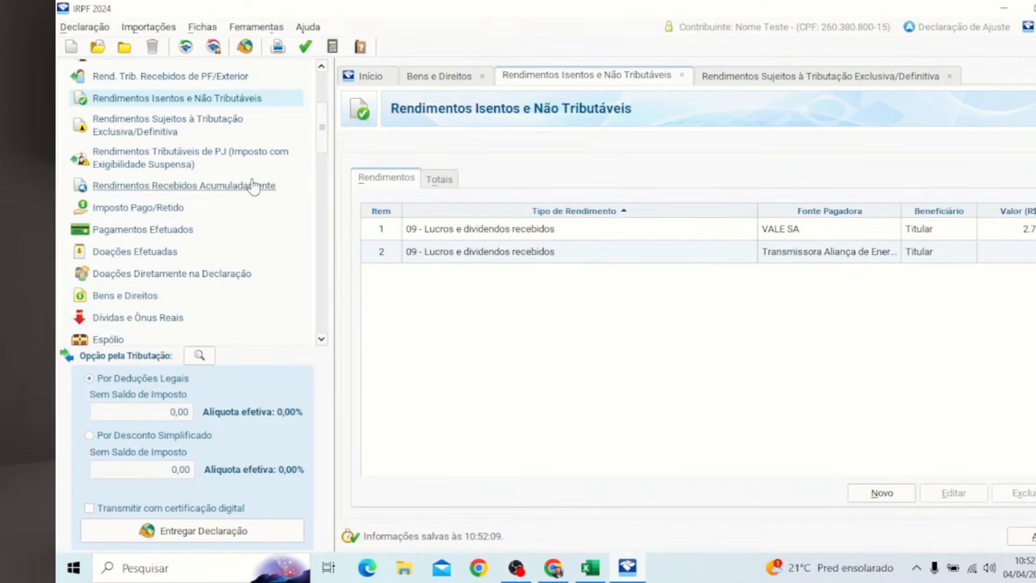
Step: Switch to the exclusively taxed income list to review the saved entries
scroll(254, 186, up, 5)
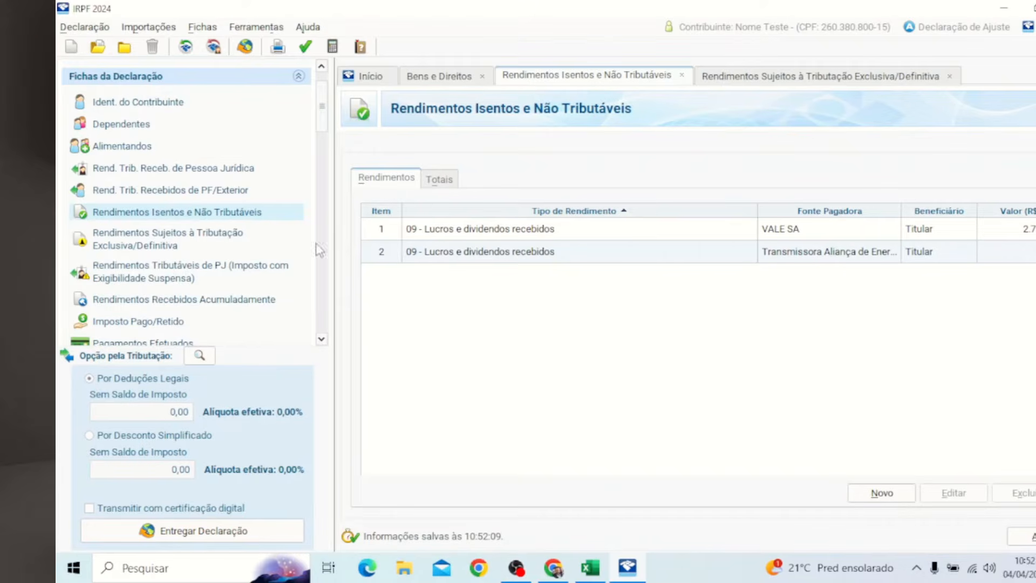
click(764, 80)
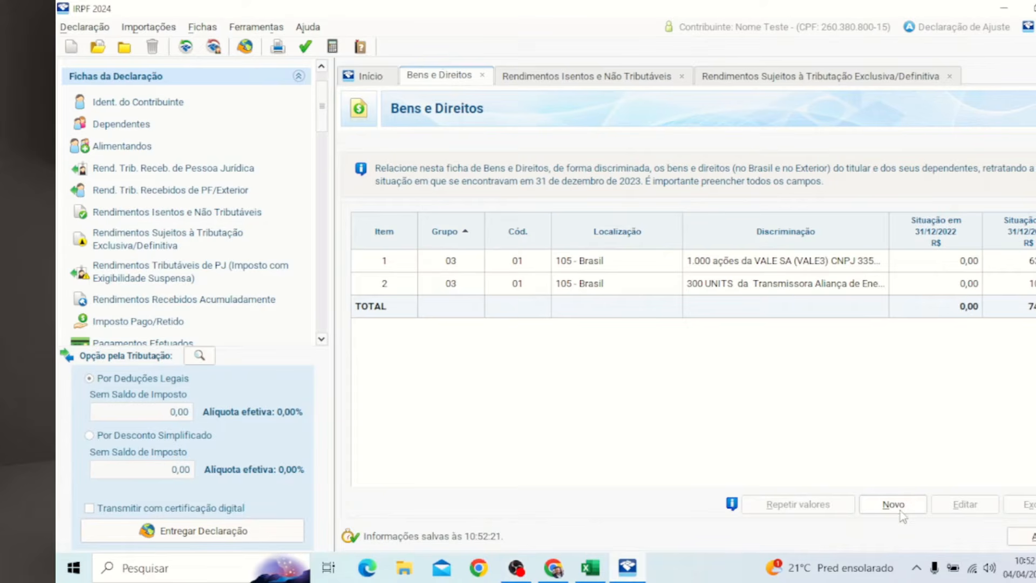
Step: Start a new asset under group 07 - Fundos, code 03 - Fundos de Investimento Imobiliário (FII)
click(898, 509)
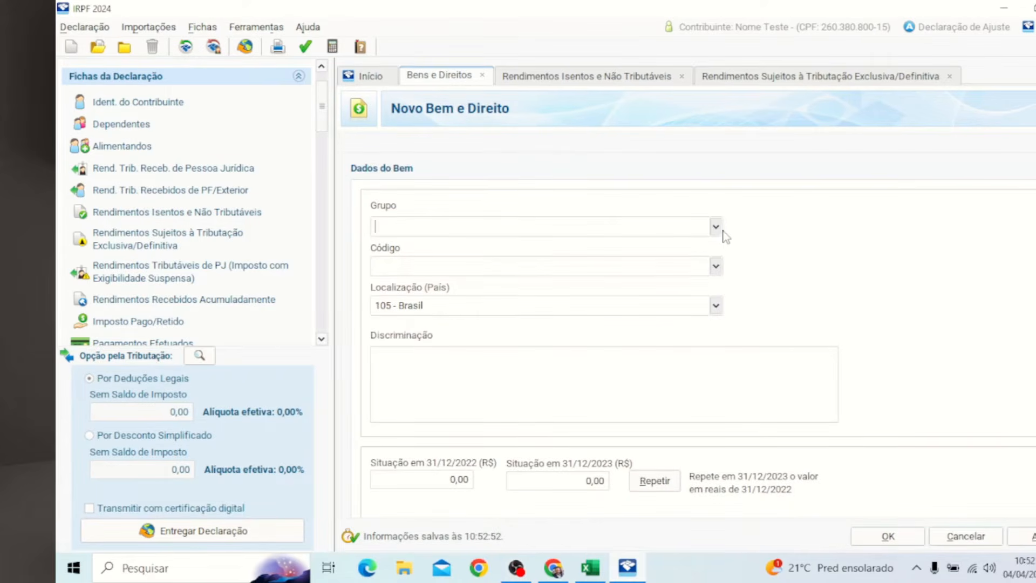
click(716, 227)
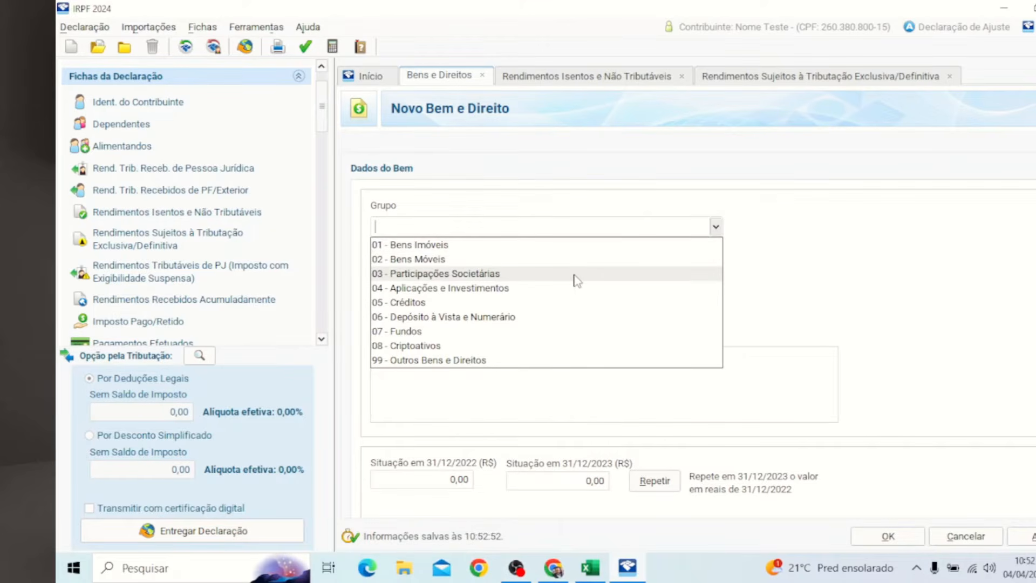
click(518, 331)
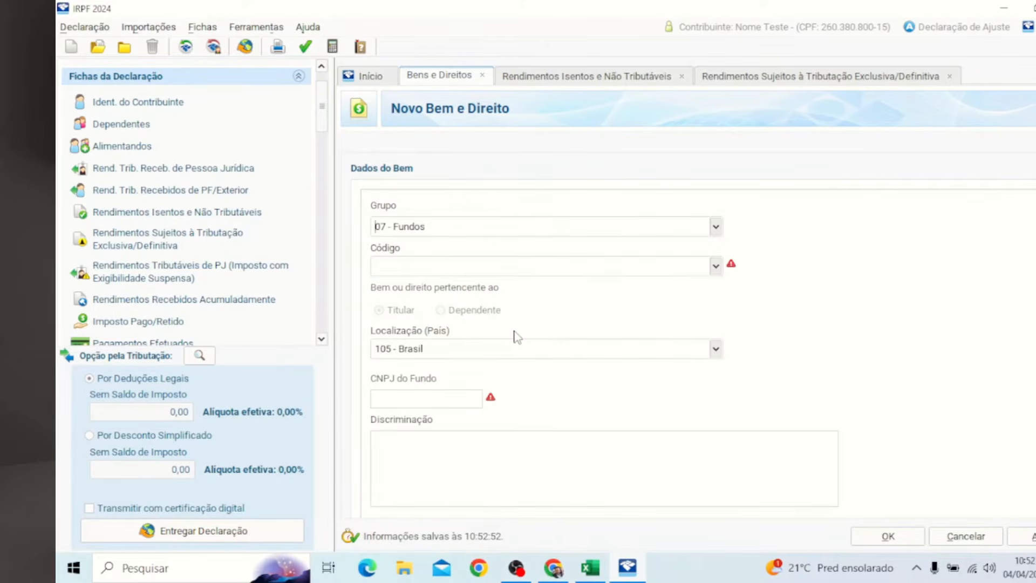
click(715, 266)
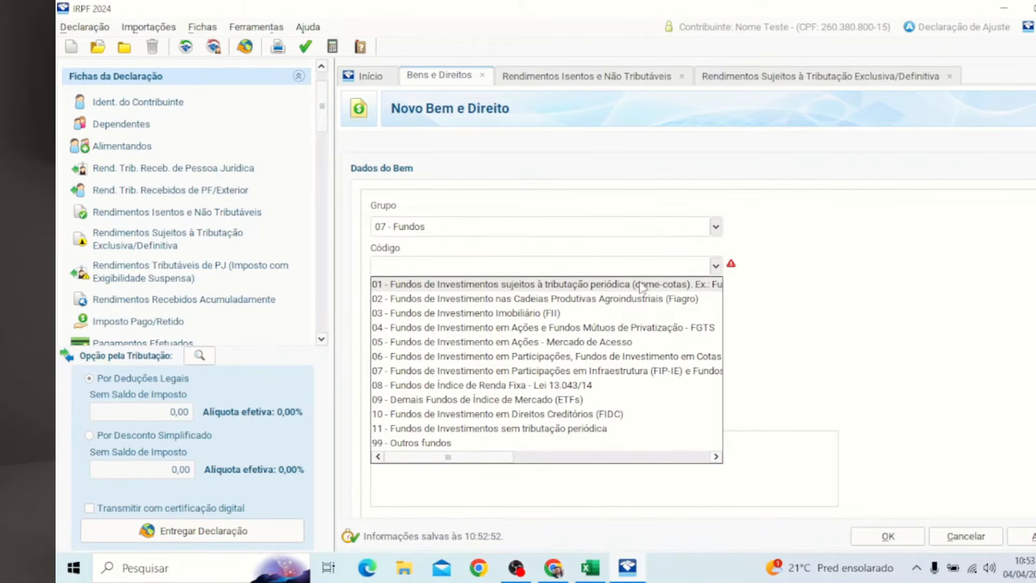
click(453, 314)
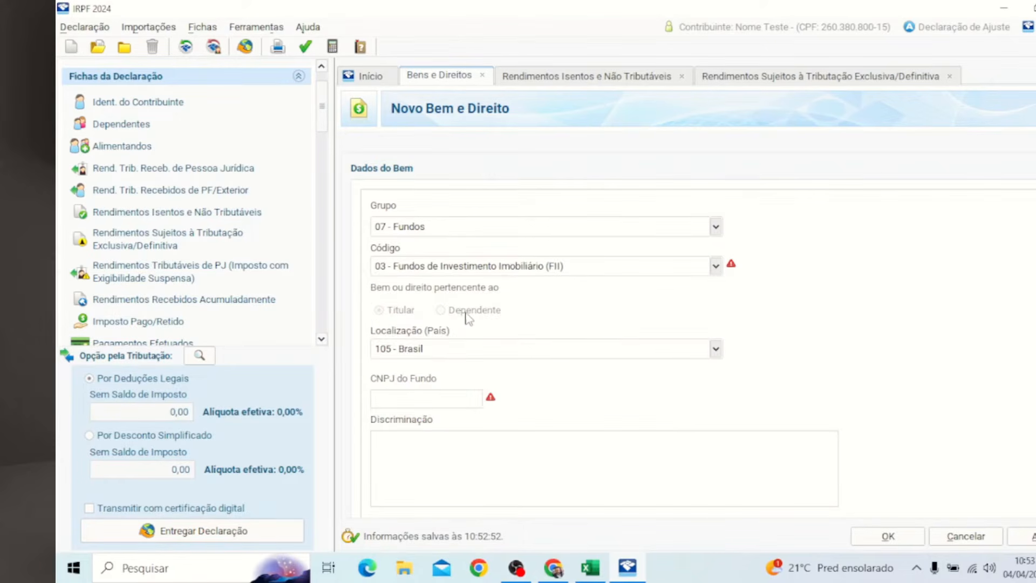
Step: Try pasting into the fund CNPJ field, then bring up the MXRF11 fund data spreadsheet
click(459, 399)
key(ctrl+v)
click(439, 403)
click(604, 568)
scroll(266, 347, down, 4)
scroll(200, 274, up, 2)
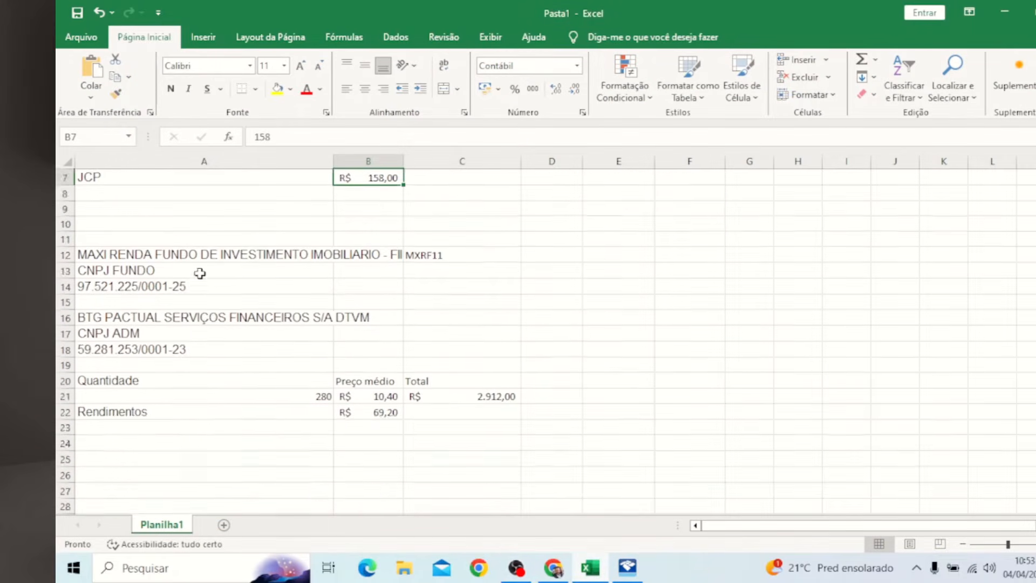
scroll(200, 274, up, 2)
double_click(190, 380)
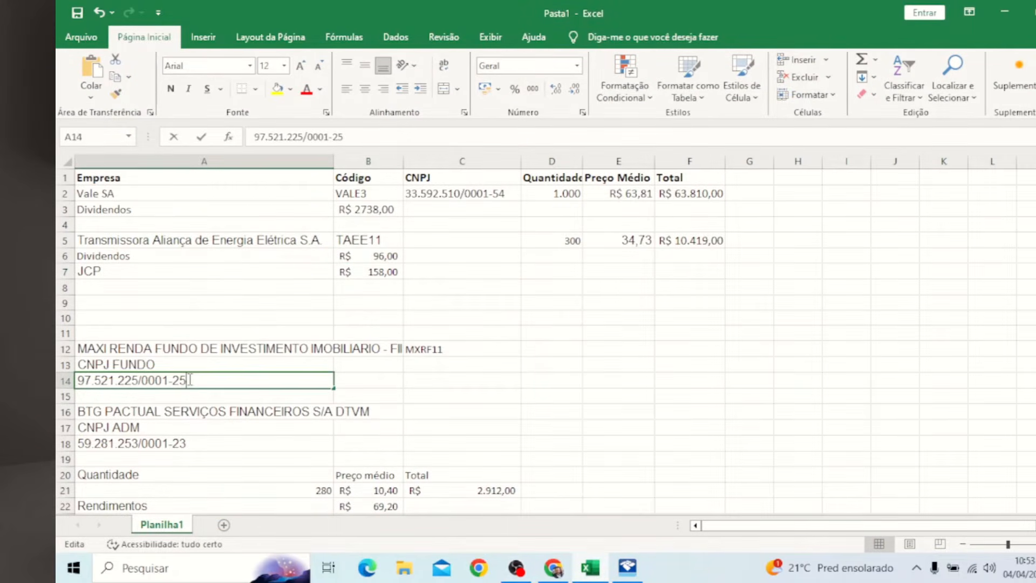
drag(190, 380, 78, 367)
key(alt+Tab)
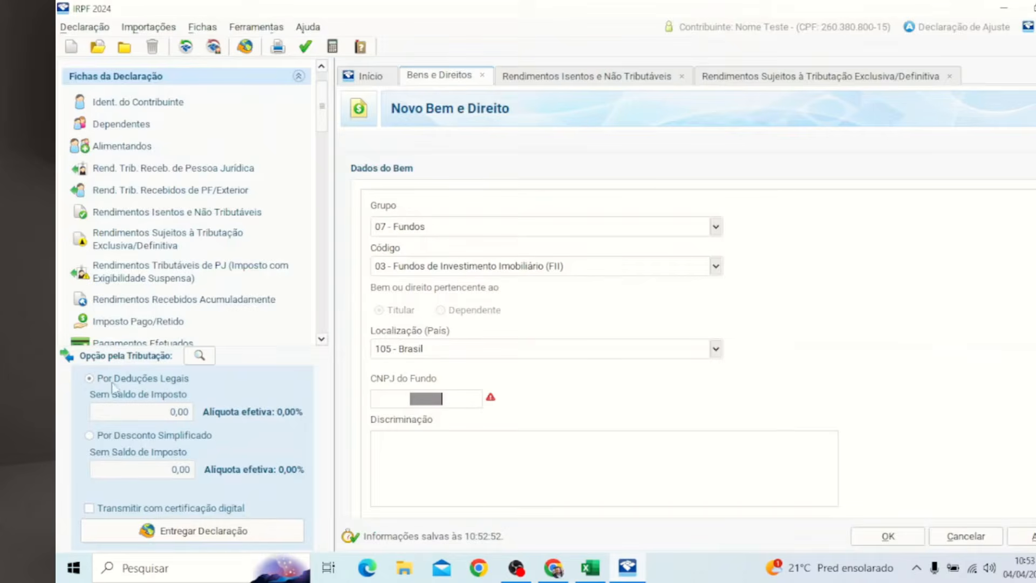
key(alt+Tab)
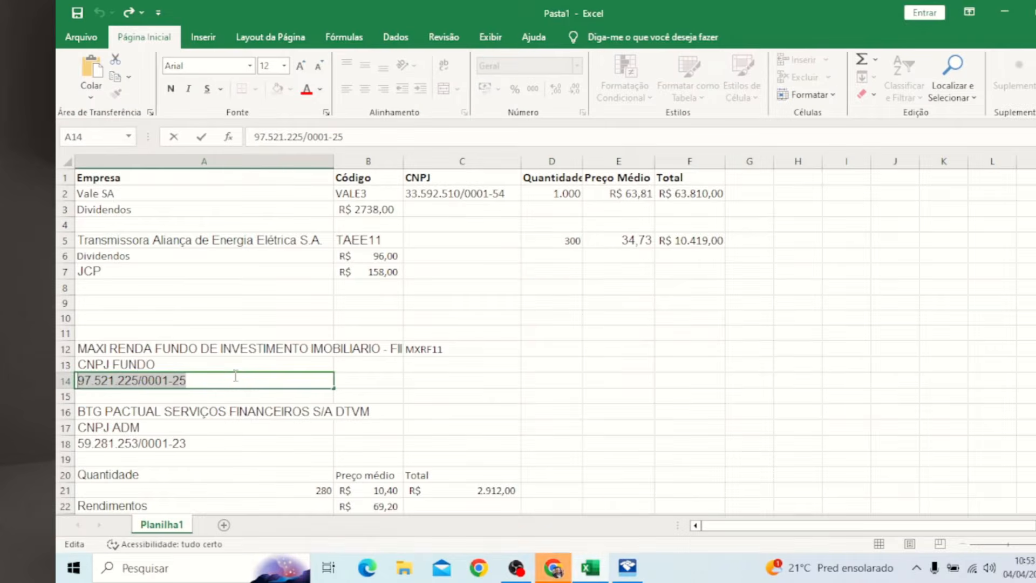
key(alt+Tab)
key(alt+Tab)
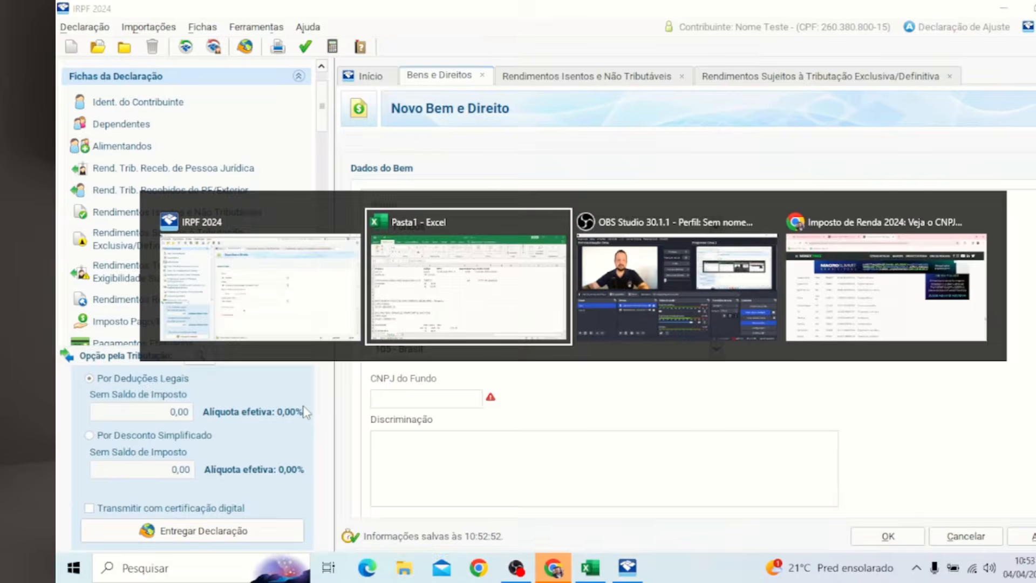
key(alt+Tab)
key(alt+Tab)
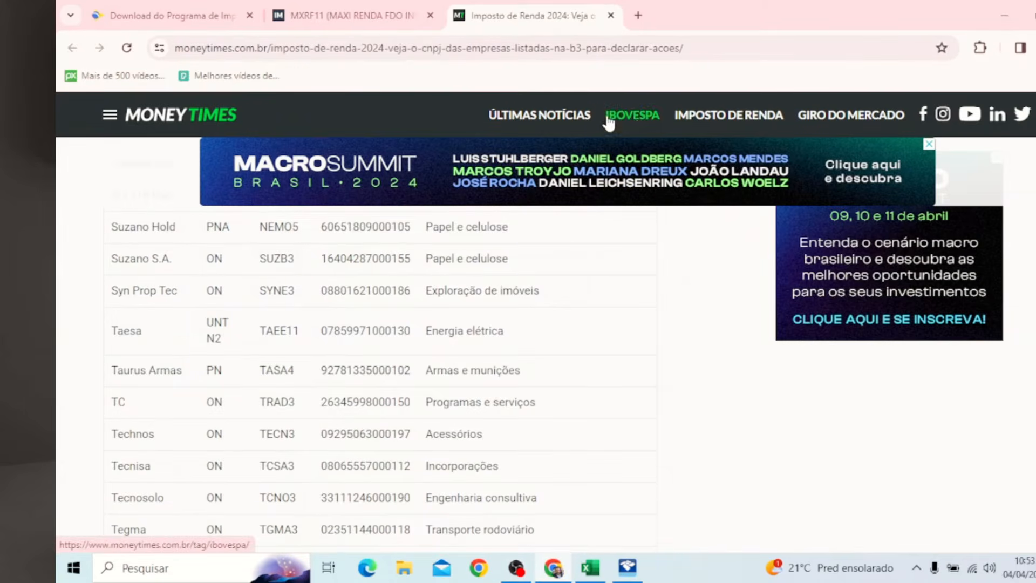
click(413, 22)
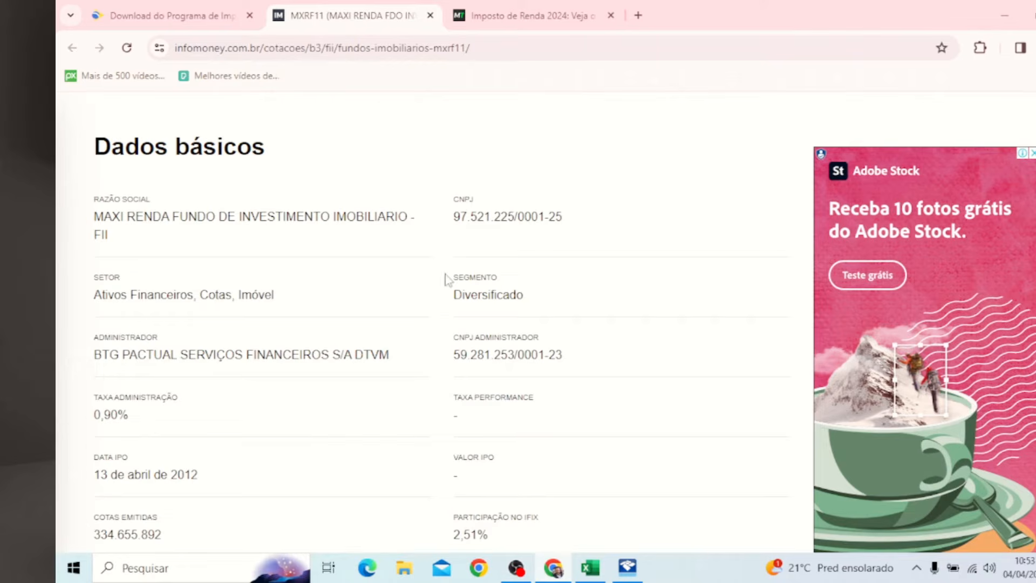
click(627, 567)
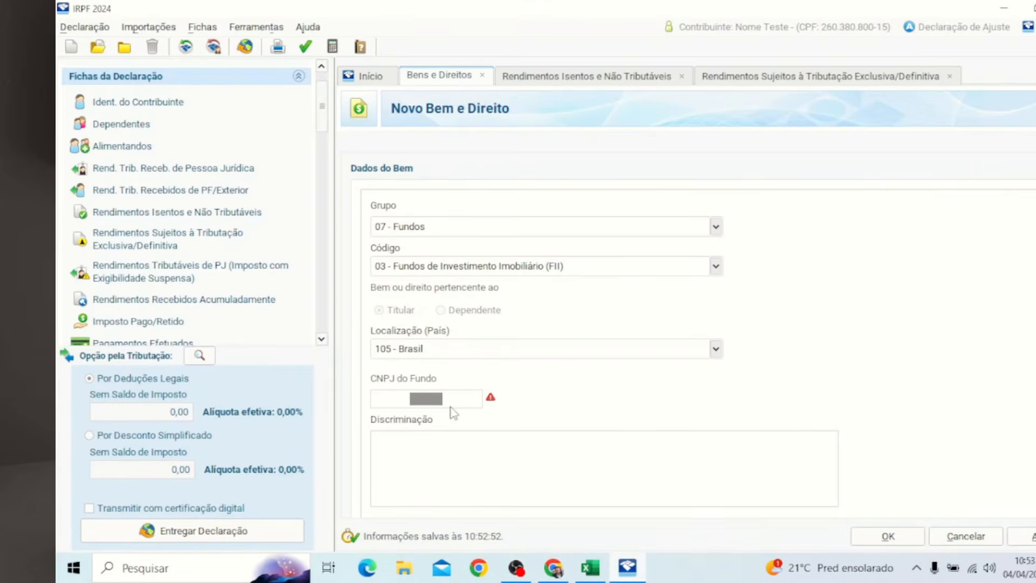
key(ctrl+v)
Step: Begin the Discriminação with the fund name copied from cell A12, followed by '(MXRF'
click(478, 457)
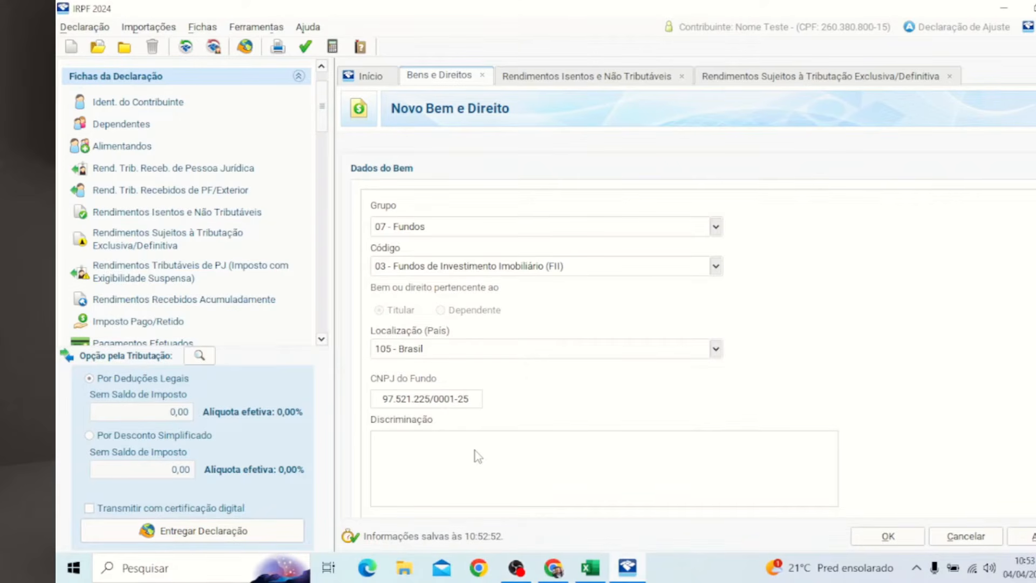
key(alt+Tab)
key(alt+Tab)
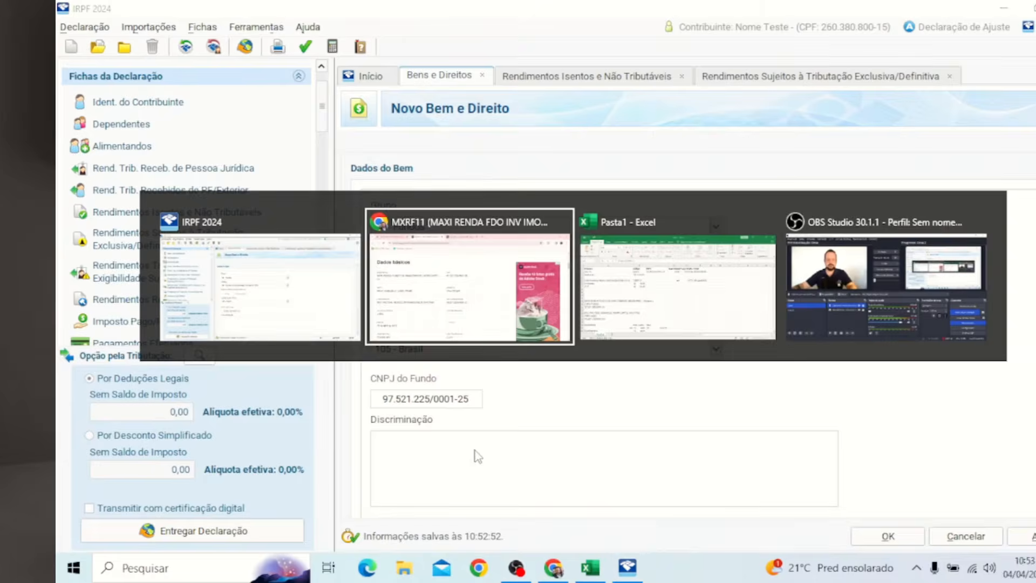
scroll(475, 450, down, 4)
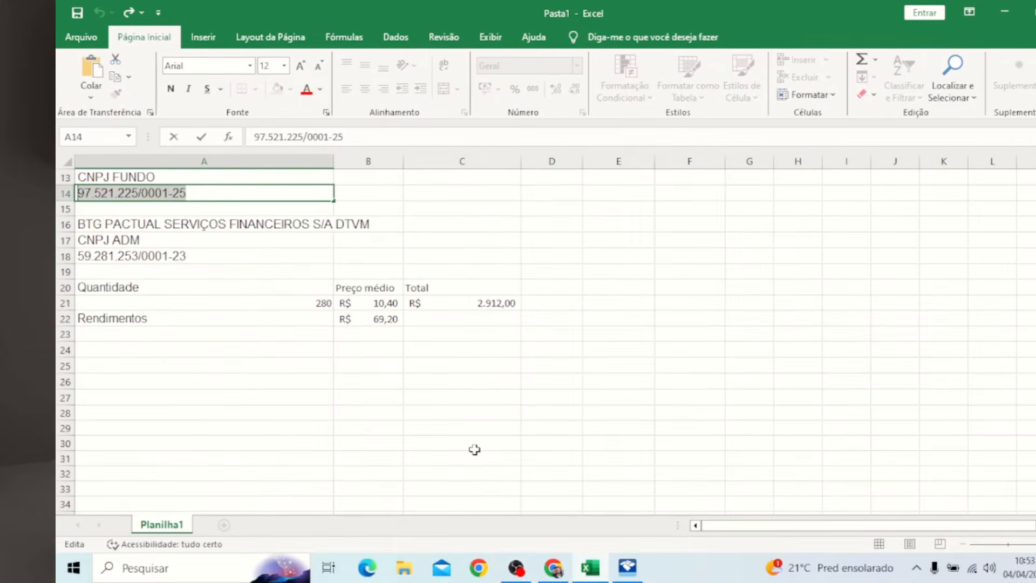
key(alt+Tab)
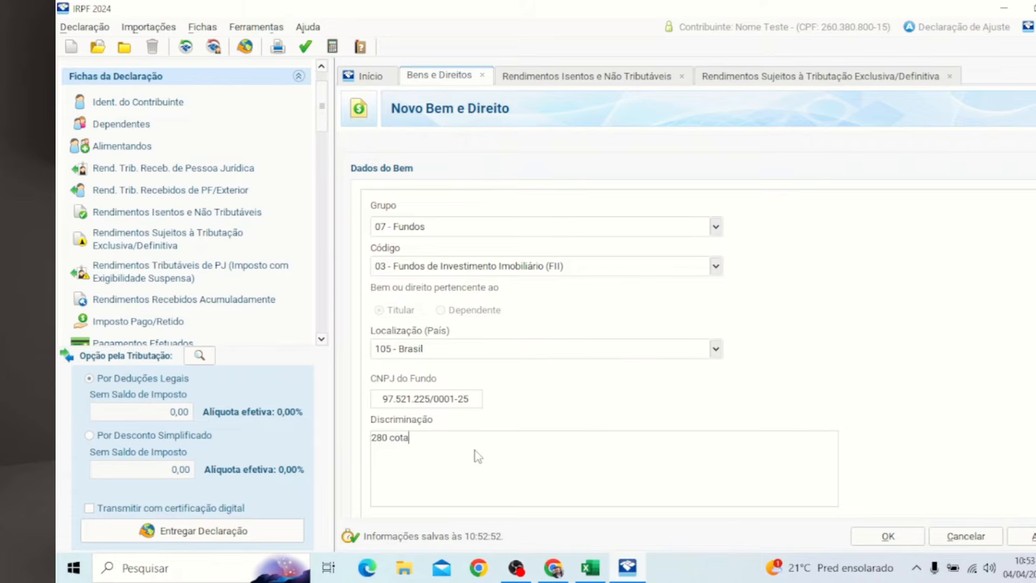
text(do FII)
click(593, 574)
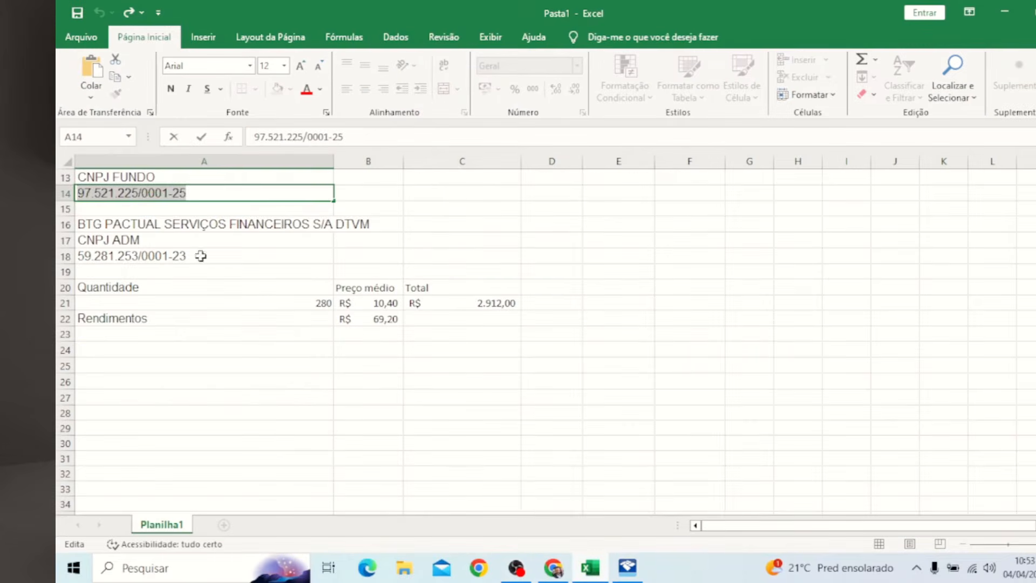
scroll(251, 316, up, 4)
click(229, 349)
double_click(229, 350)
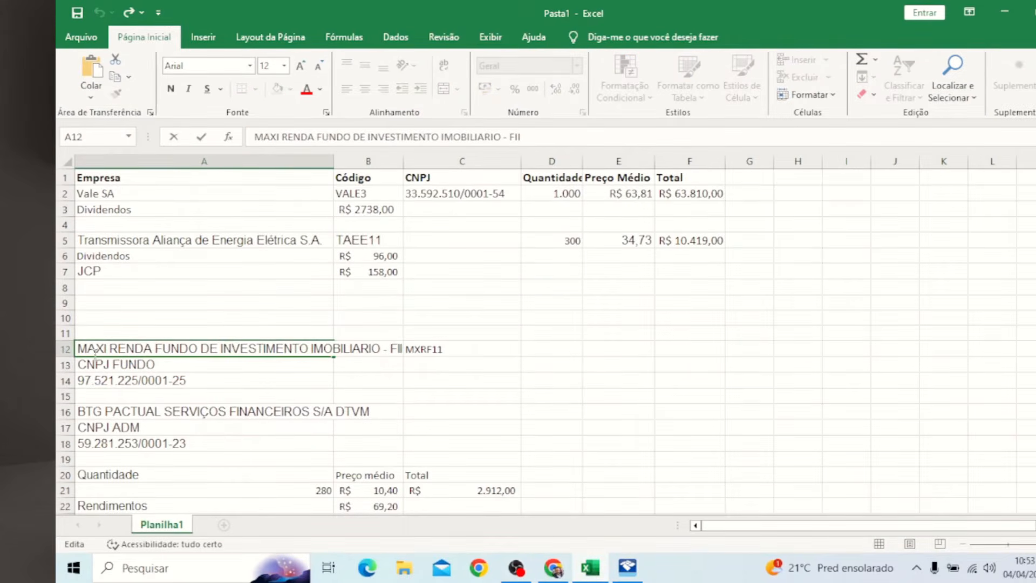
drag(82, 350, 402, 350)
key(ctrl+c)
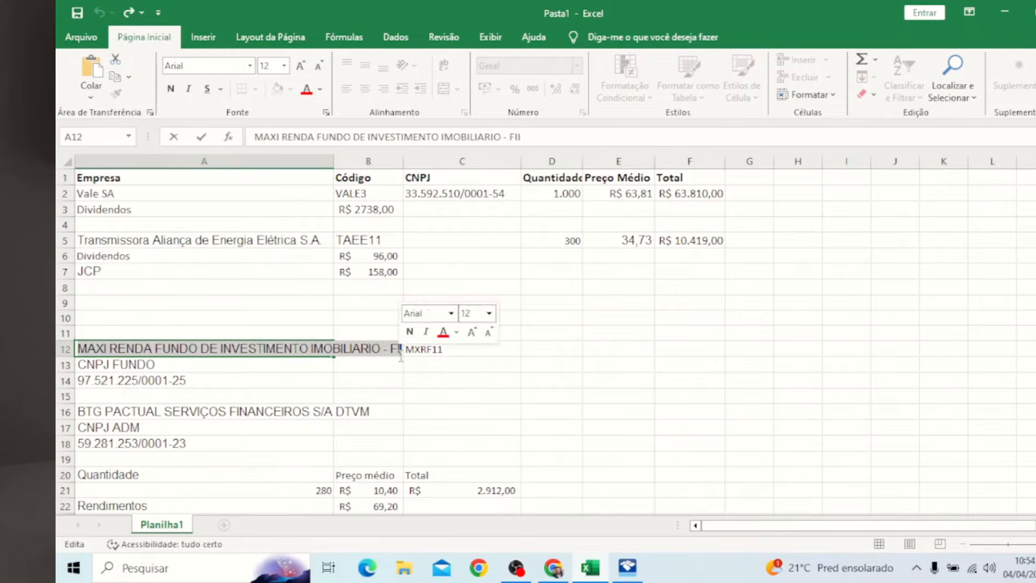
click(1005, 12)
key(ctrl+v)
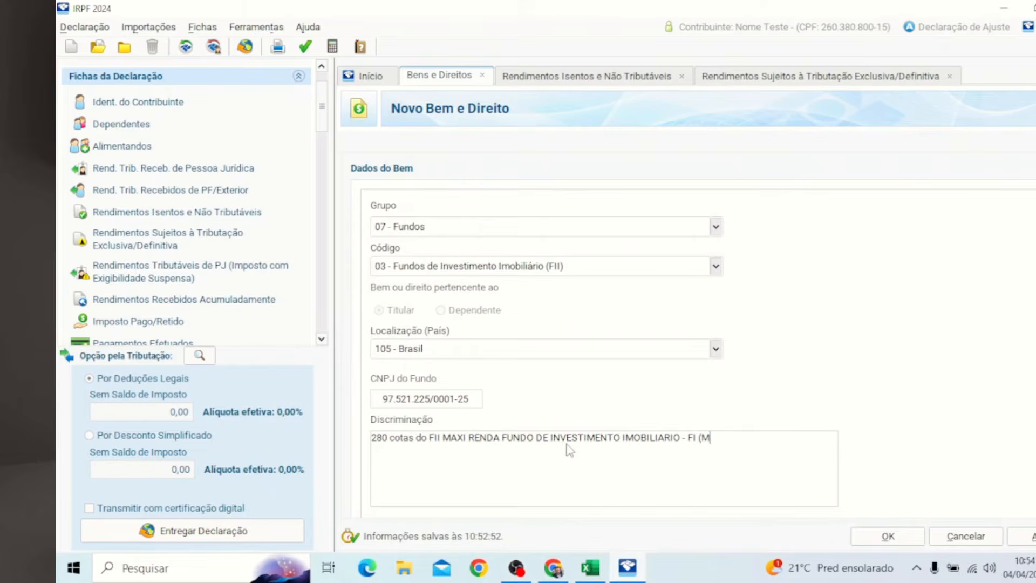
text((MXRF11) CNPJ)
Step: Add the fund CNPJ and administrator BTG Pactual's name from the fund page to the description
click(465, 400)
key(ctrl+c)
click(792, 443)
key(ctrl+v)
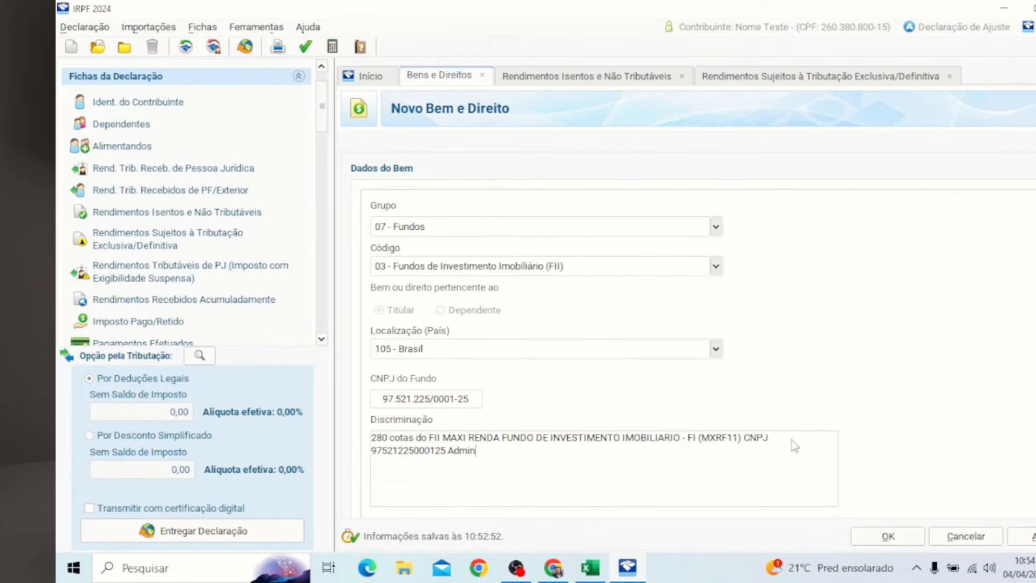
text(Administrado pela)
click(635, 577)
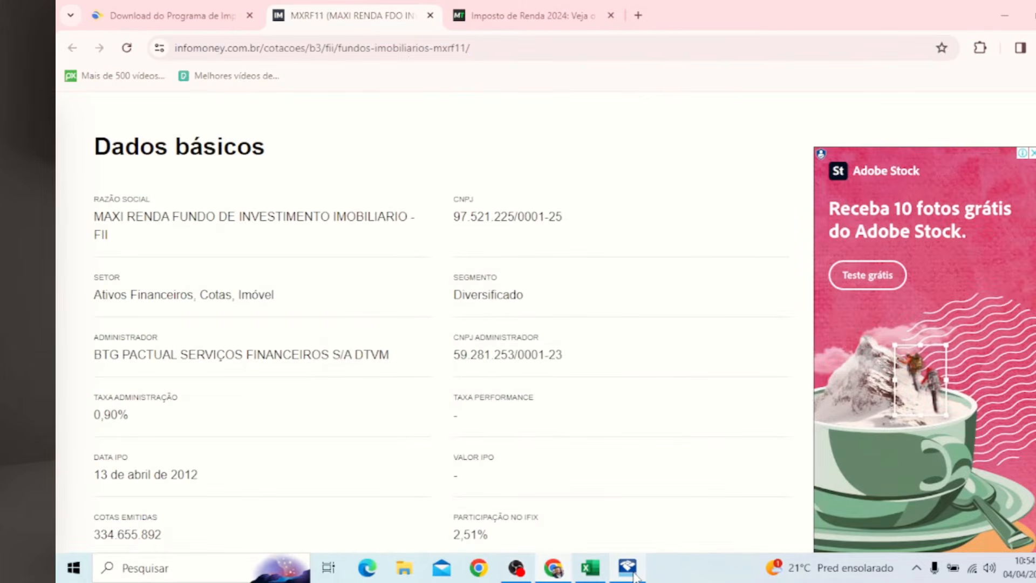
drag(412, 361, 90, 363)
key(ctrl+c)
key(alt+Tab)
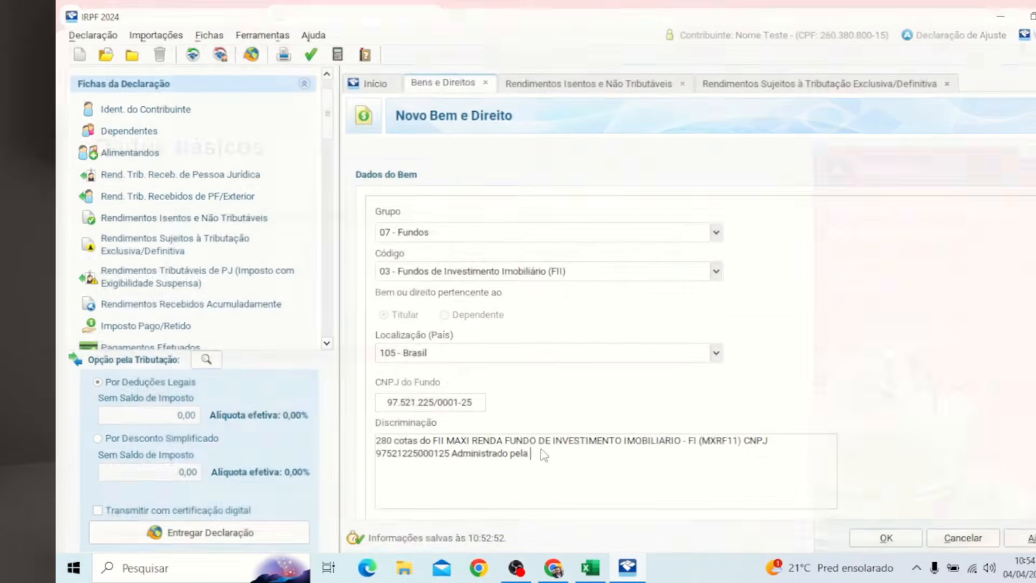
key(ctrl+v)
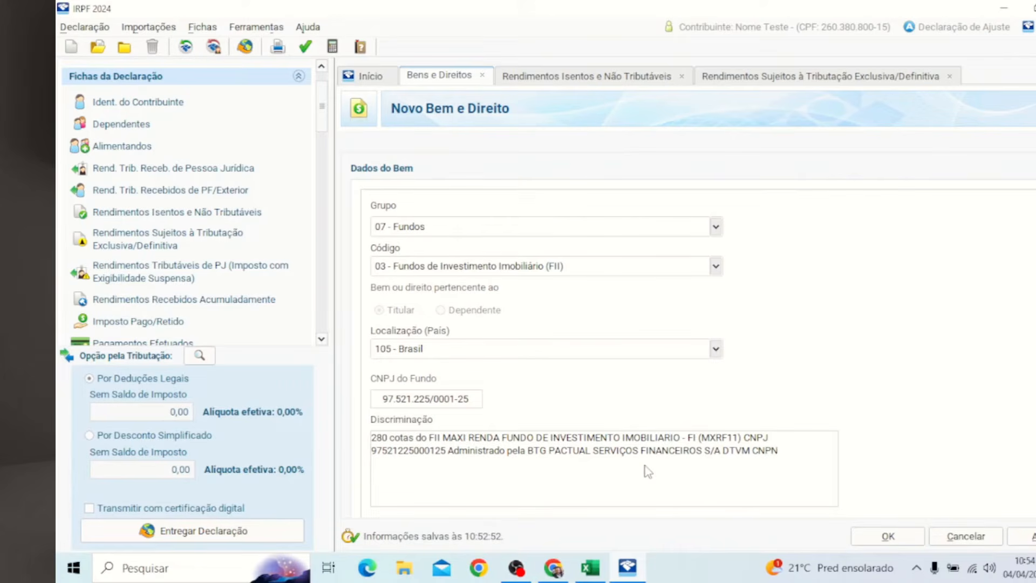
Step: Append the administrator's CNPJ from spreadsheet cell A18 to the description
click(591, 568)
click(169, 443)
double_click(169, 443)
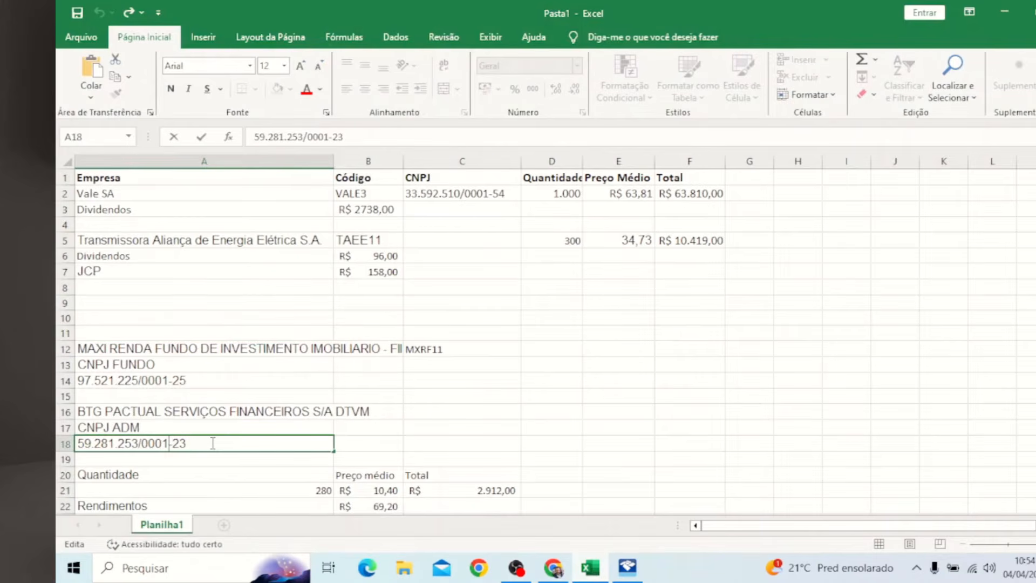
drag(212, 443, 77, 443)
key(ctrl+c)
key(alt+Tab)
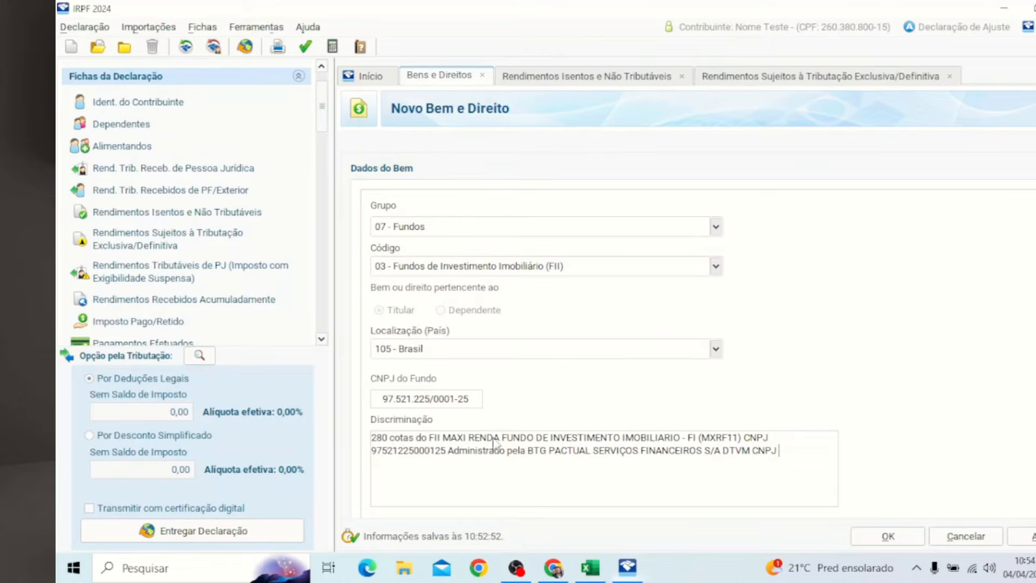
key(ctrl+v)
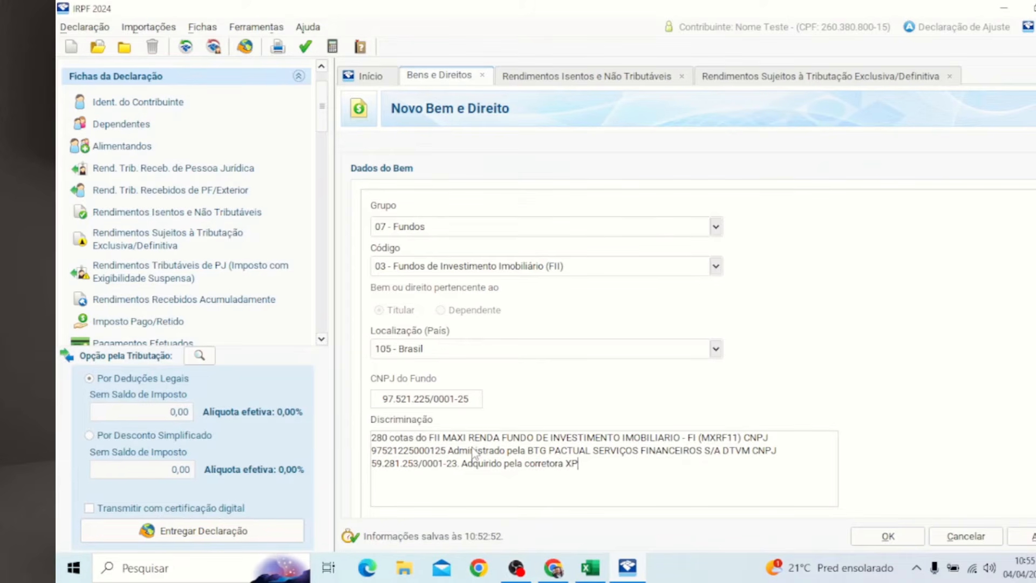
Step: Mark the MXRF11 fund as exchange-traded and select the Situação em 31/12/2023 field
scroll(790, 353, down, 1)
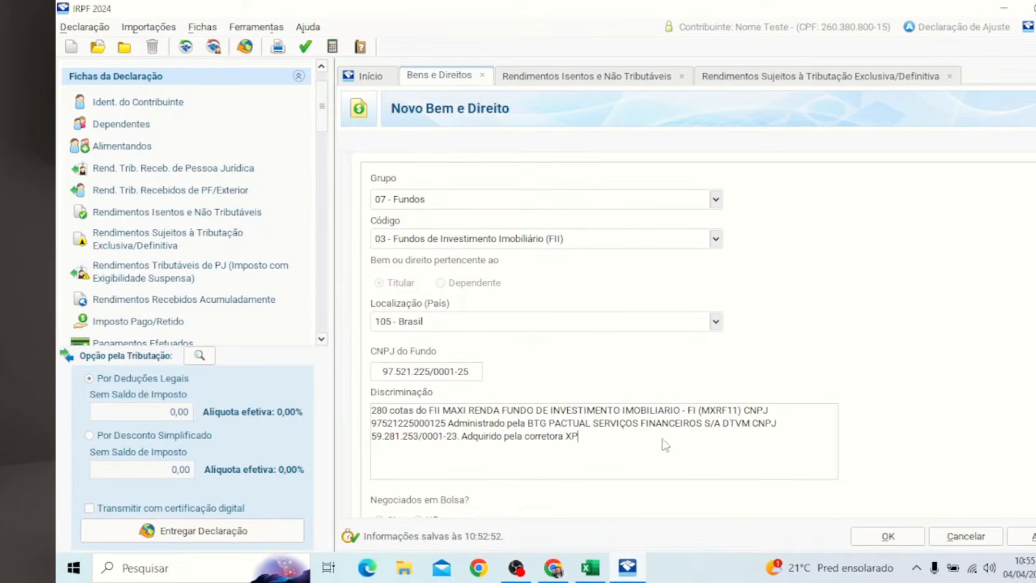
scroll(810, 419, down, 2)
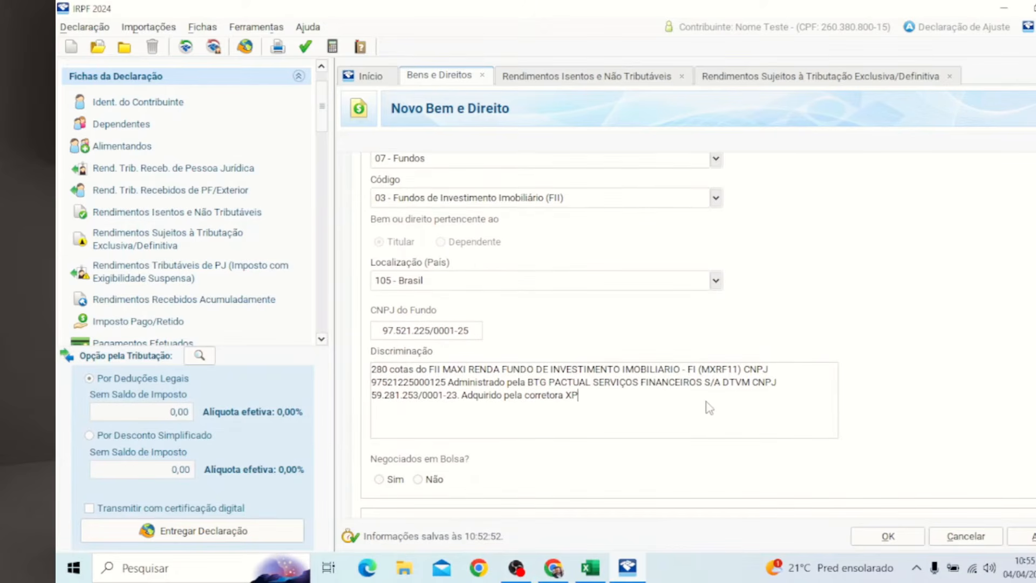
click(380, 480)
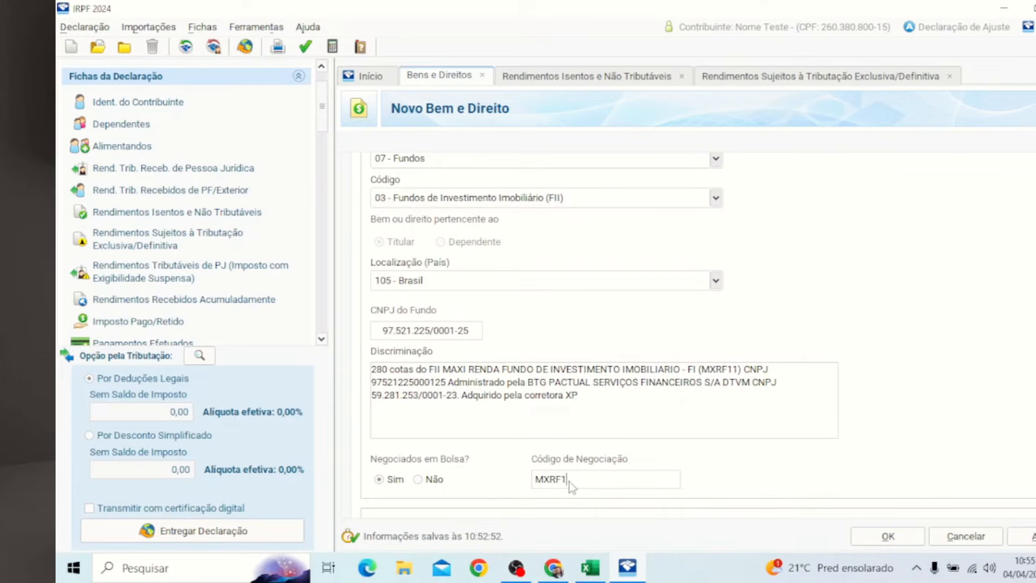
scroll(912, 426, down, 3)
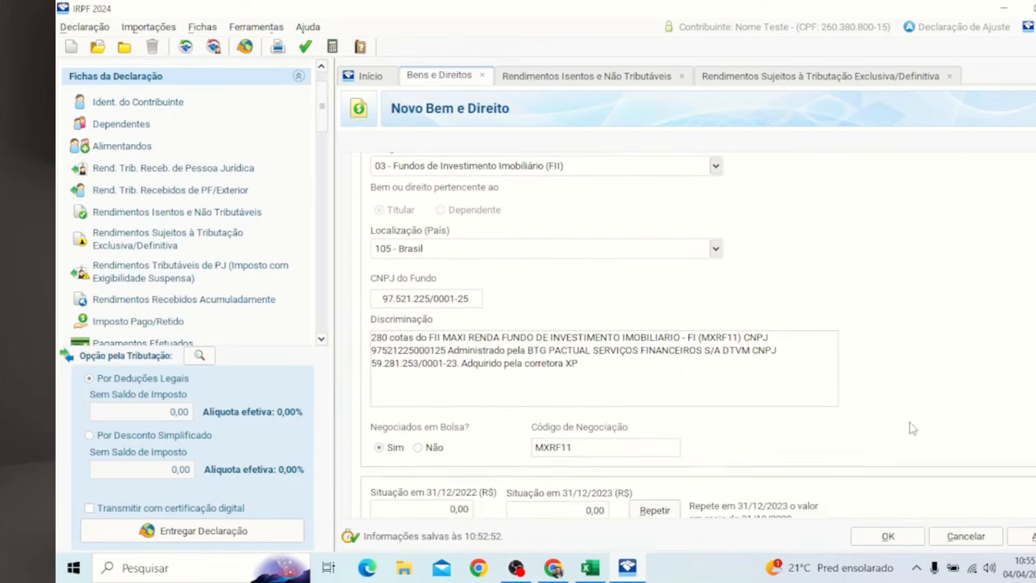
click(593, 483)
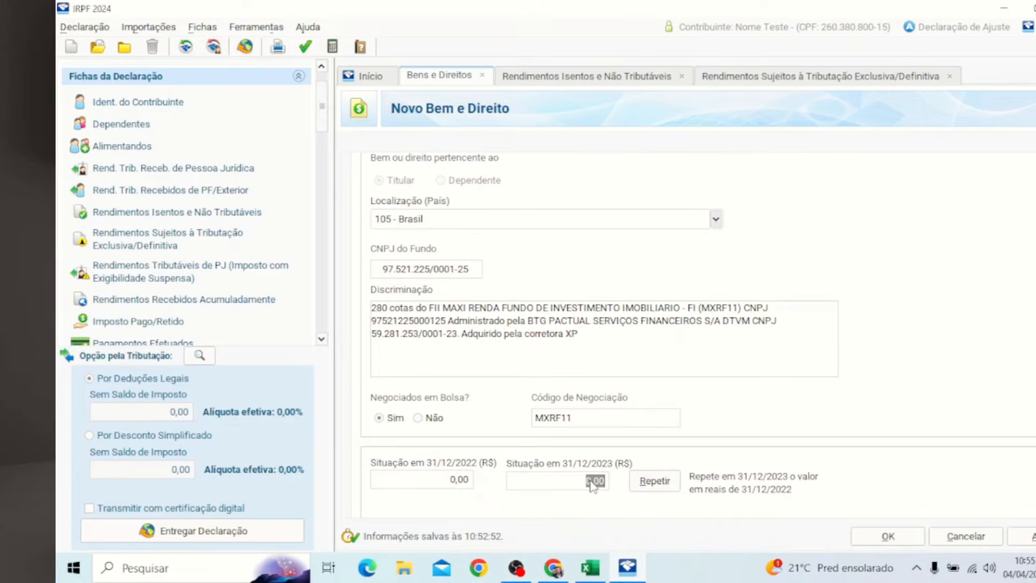
Step: Check the fund's average price and total in spreadsheet cells B21 and C21
mouse_move(630, 577)
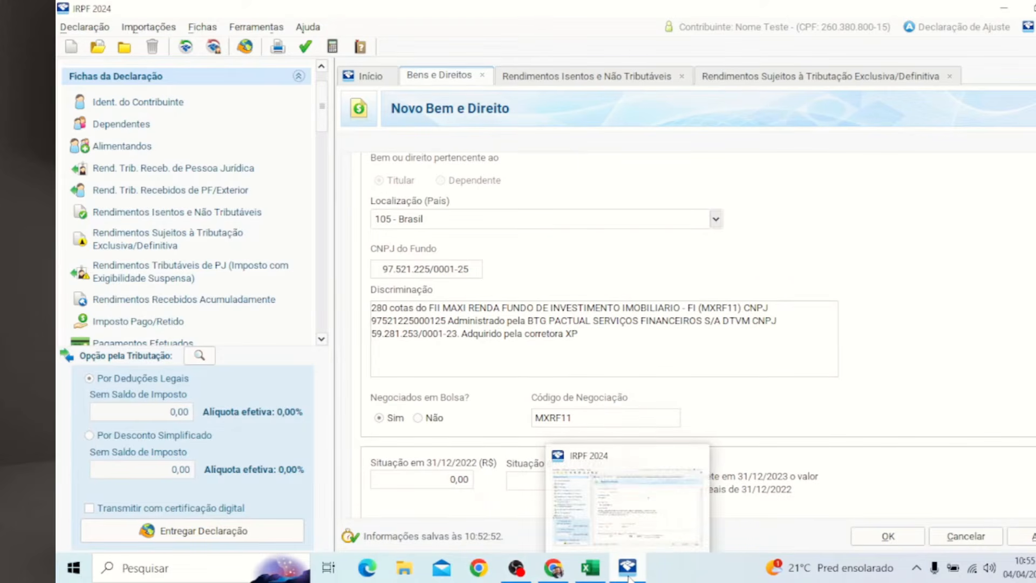
click(591, 568)
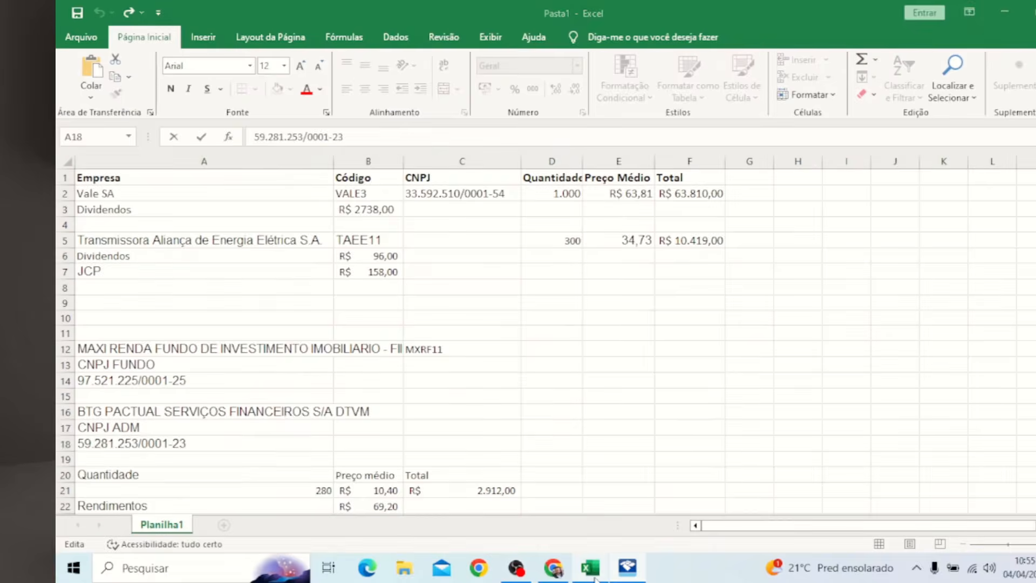
click(570, 412)
scroll(556, 415, down, 6)
scroll(556, 416, up, 5)
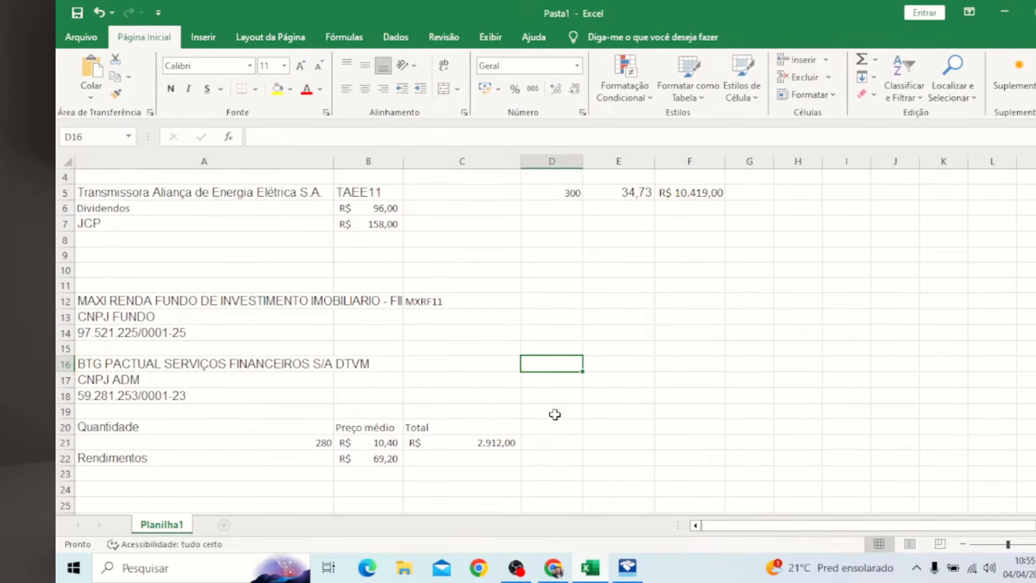
click(386, 441)
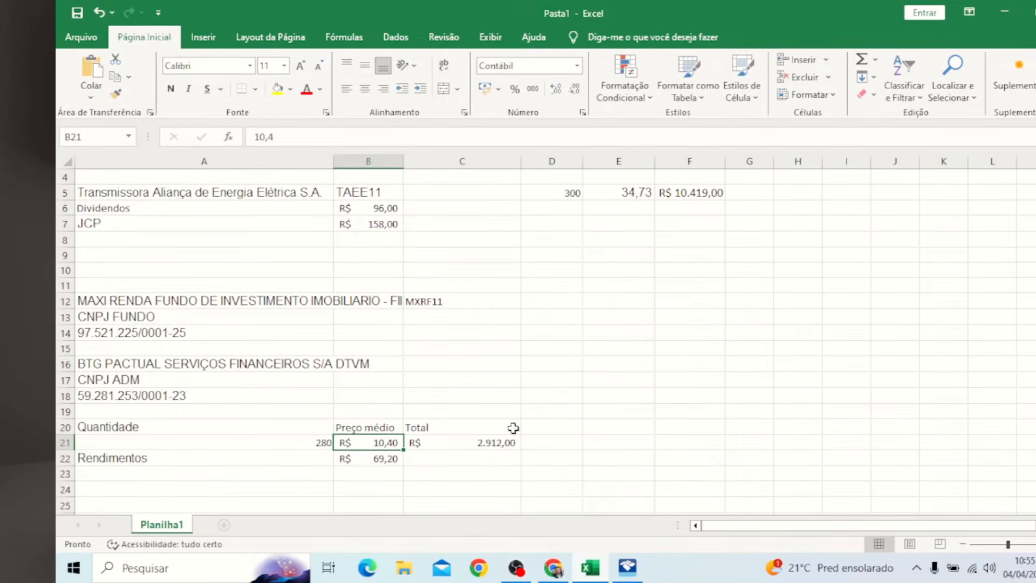
click(493, 441)
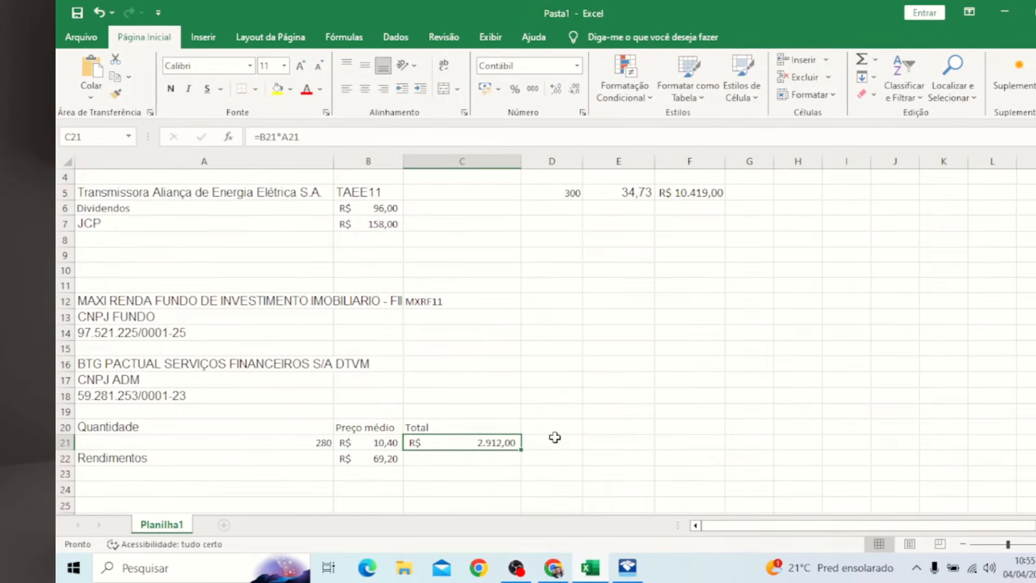
Step: Enter 2.912,00 as the 31/12/2023 value and save the MXRF11 asset as item 3
click(1005, 12)
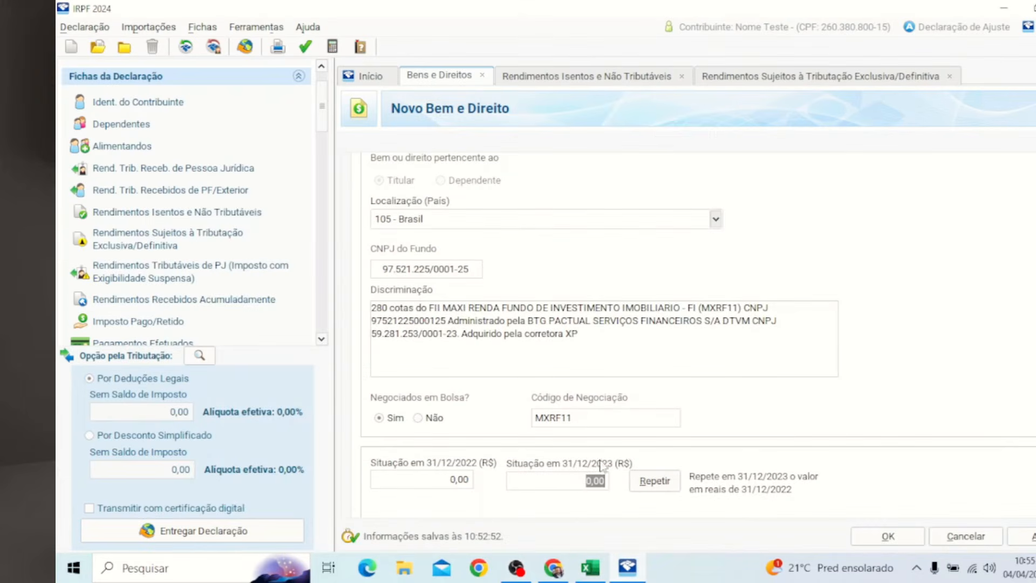
text(1.912)
key(Tab)
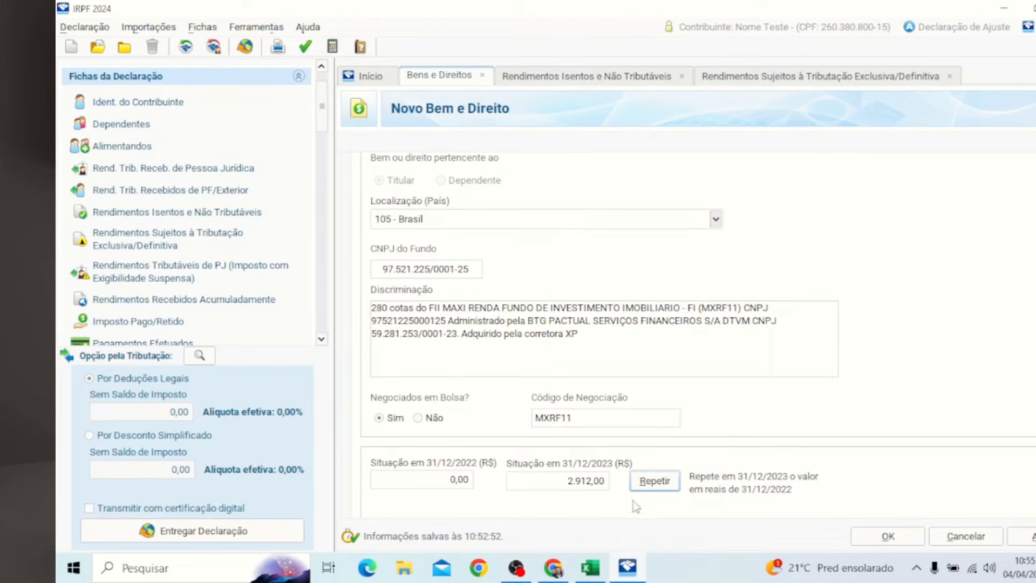
scroll(632, 475, down, 3)
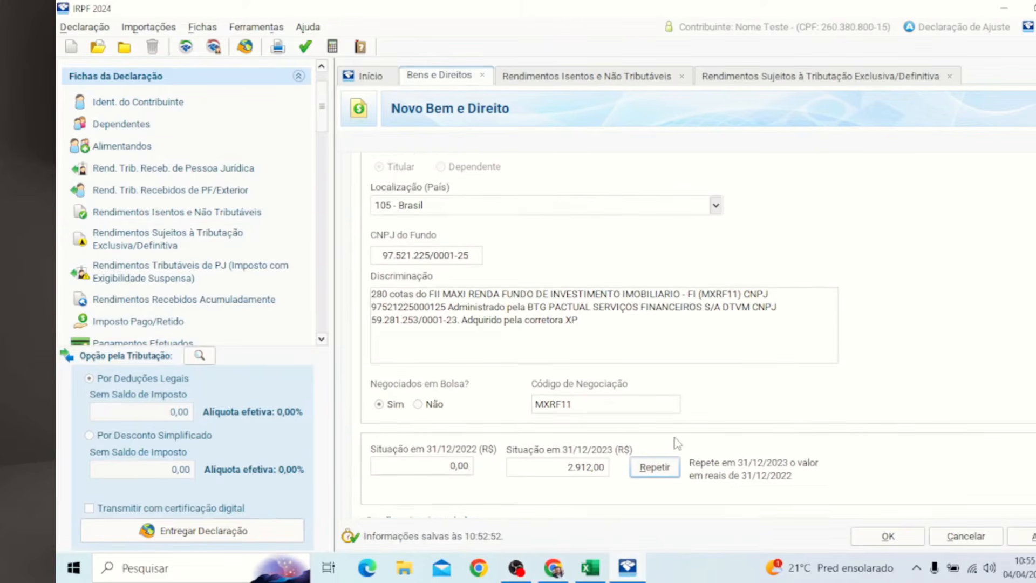
click(888, 536)
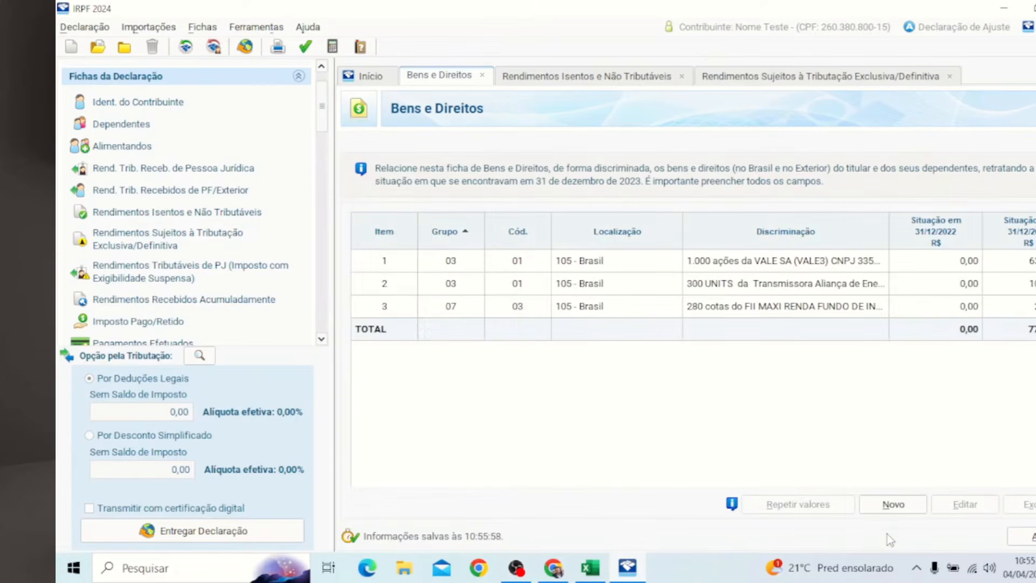
Step: Reopen asset item 3, the MXRF11 fund, and add a linked exempt income entry
click(719, 307)
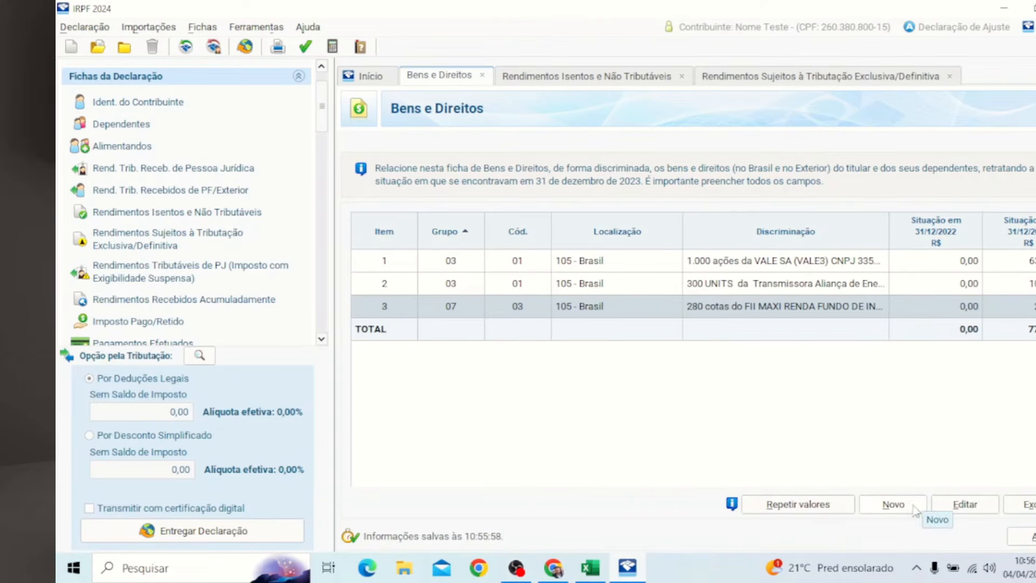
click(975, 508)
scroll(753, 404, down, 1)
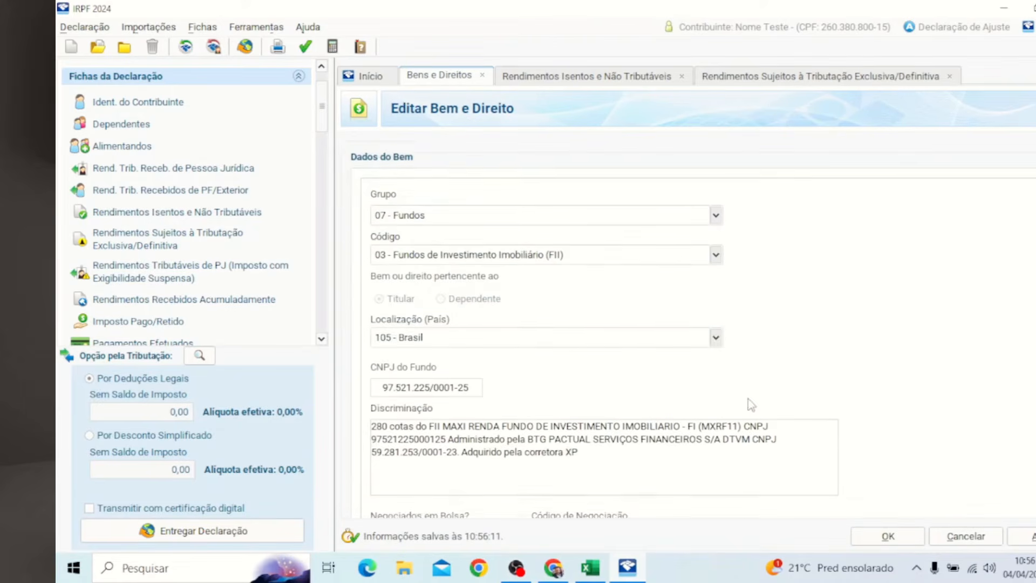
scroll(696, 335, down, 3)
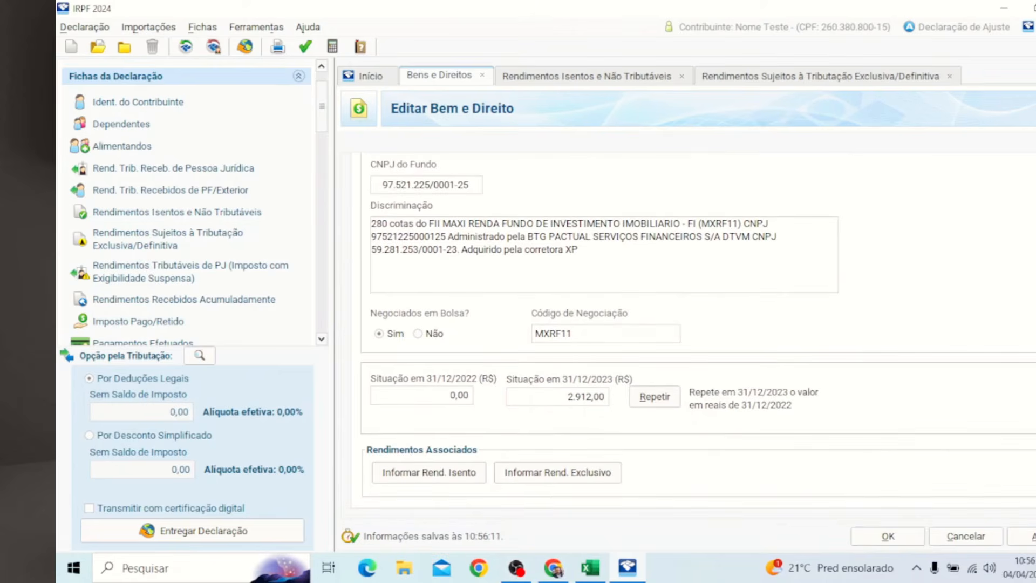
click(402, 474)
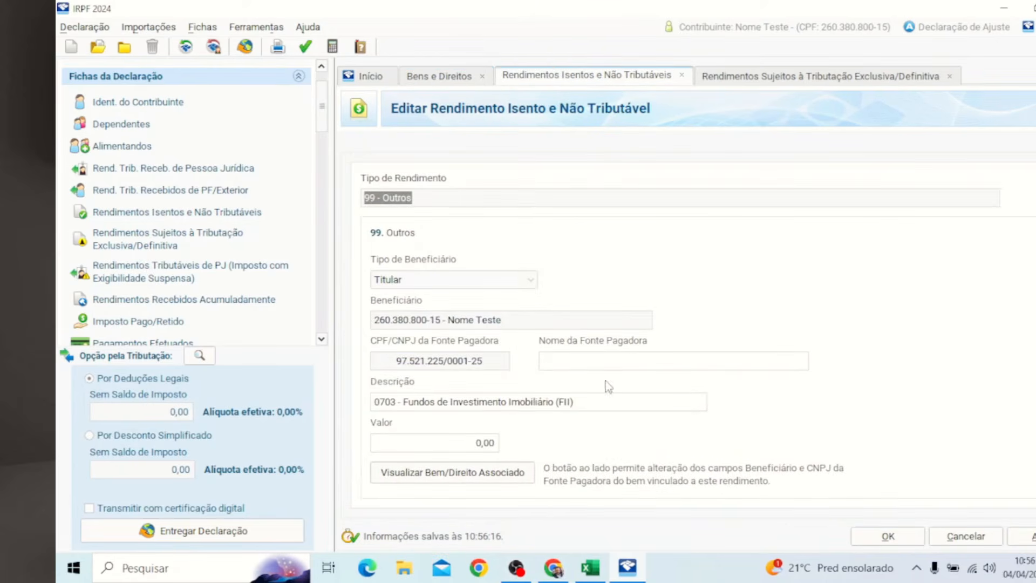
Step: Copy the MAXI RENDA fund name from cell A12 into Nome da Fonte Pagadora
click(590, 568)
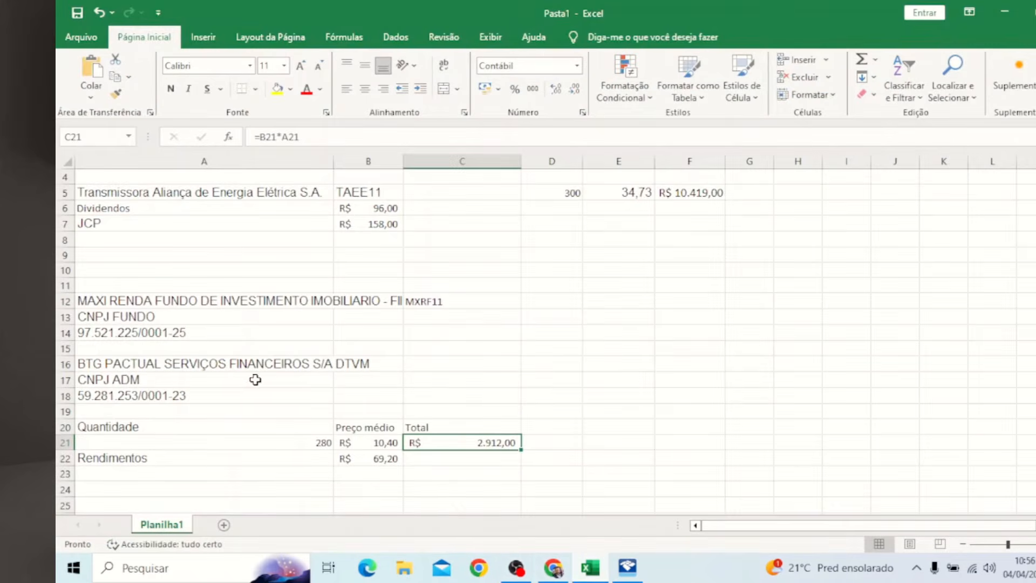
click(369, 460)
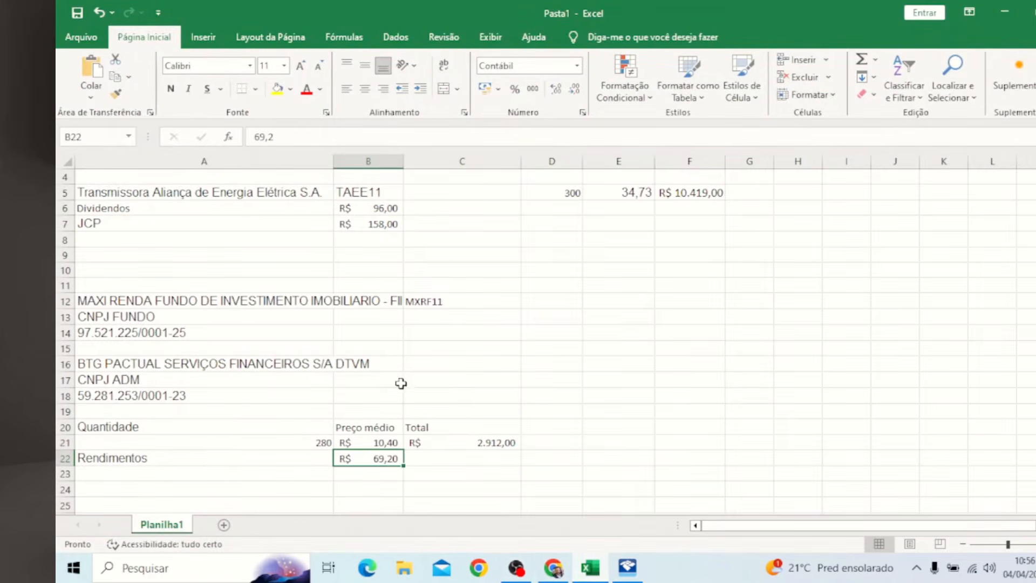
click(324, 299)
key(ctrl+c)
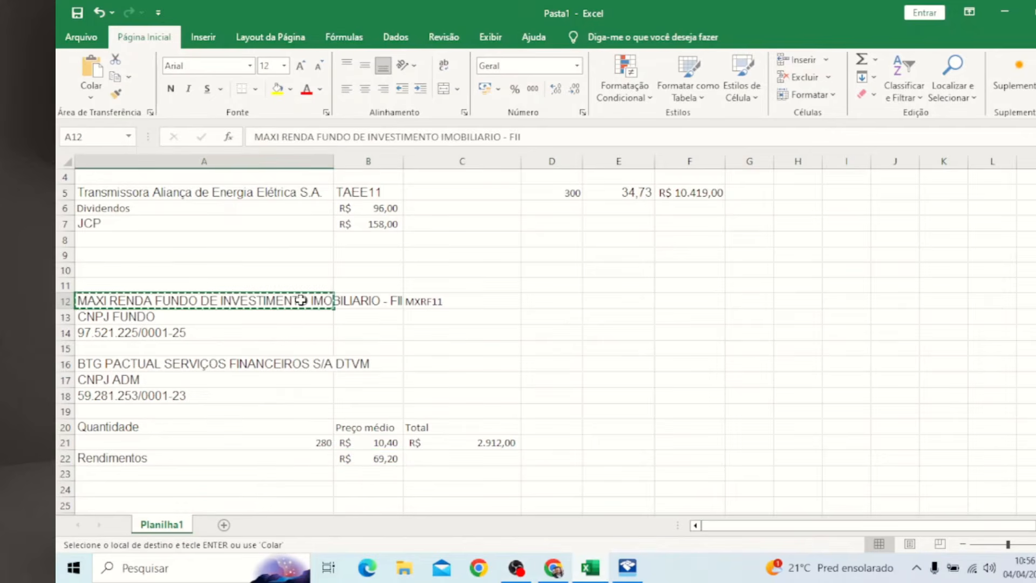
key(alt+Tab)
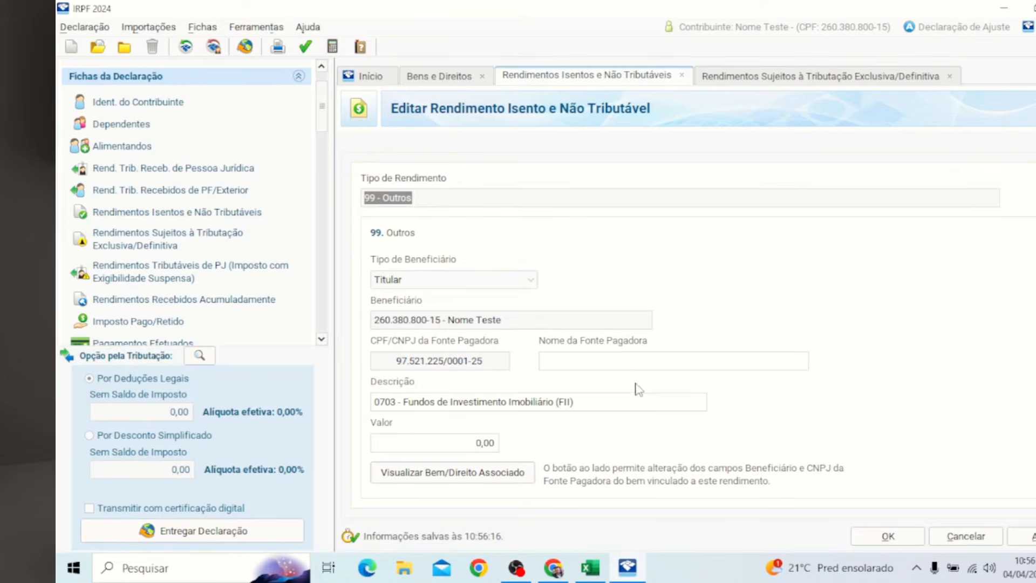
click(634, 371)
key(ctrl+v)
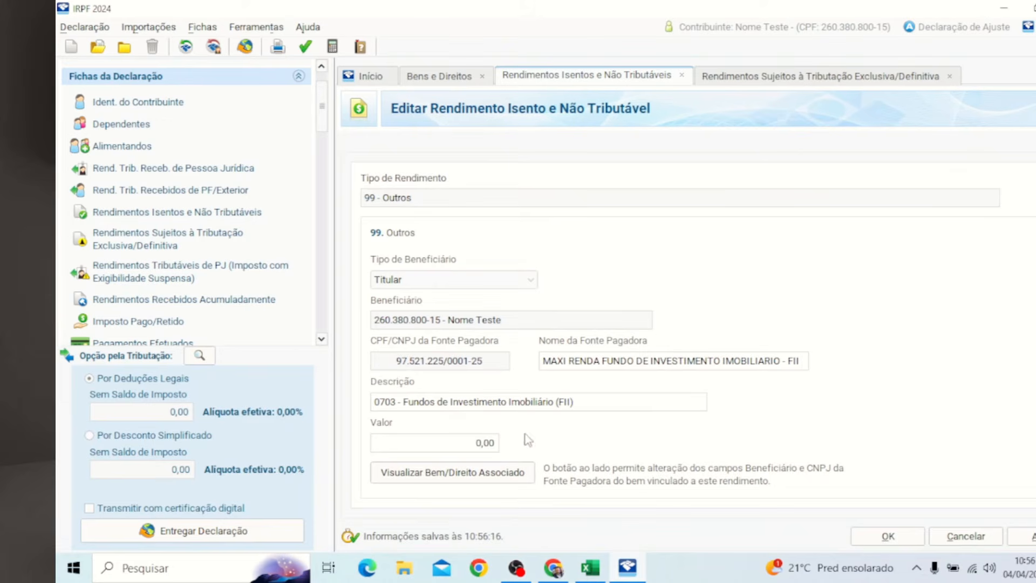
Step: Enter 69,20 as the income value and save the exempt income entry
click(479, 444)
text(6920)
key(BackSpace)
key(BackSpace)
text(,20)
key(Tab)
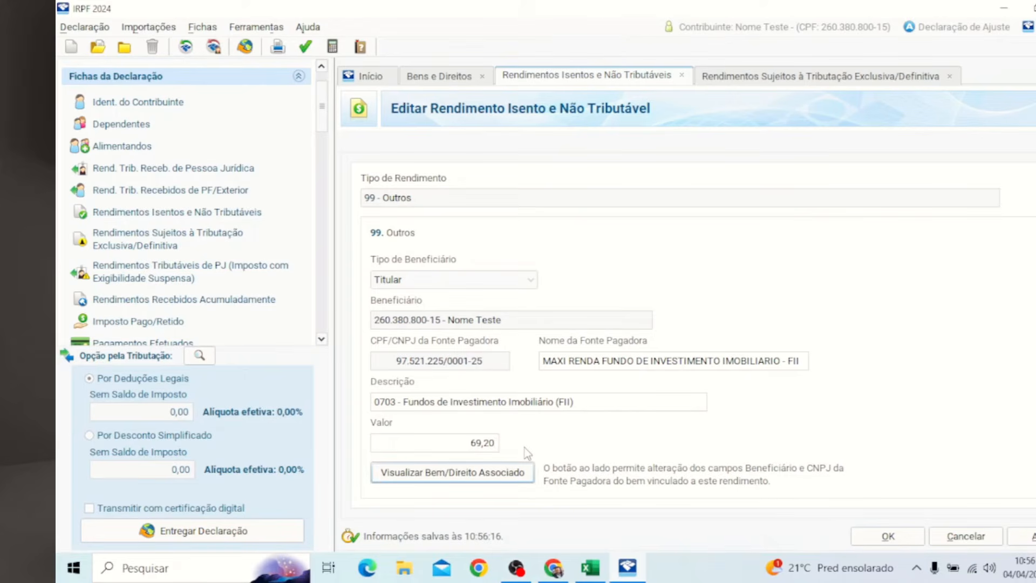
click(899, 538)
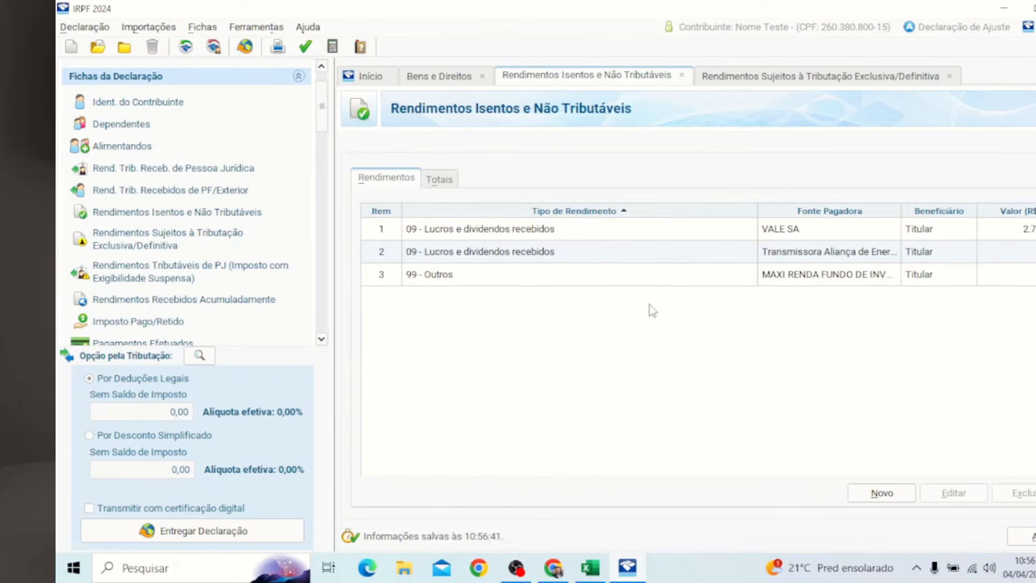
Step: Review the saved MAXI RENDA income entry, item 3, then return to the Bens e Direitos list
click(807, 276)
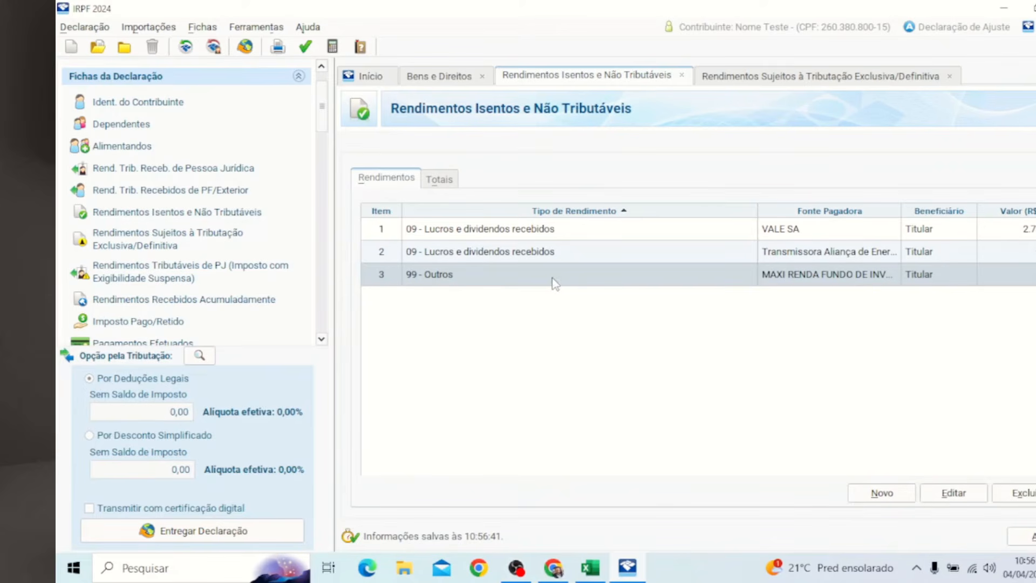
click(966, 493)
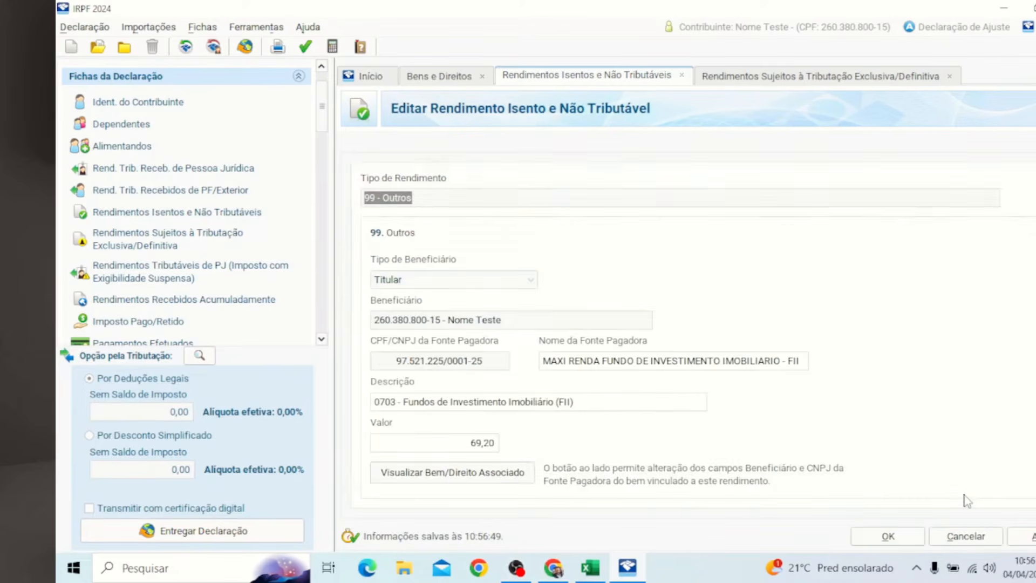
click(430, 201)
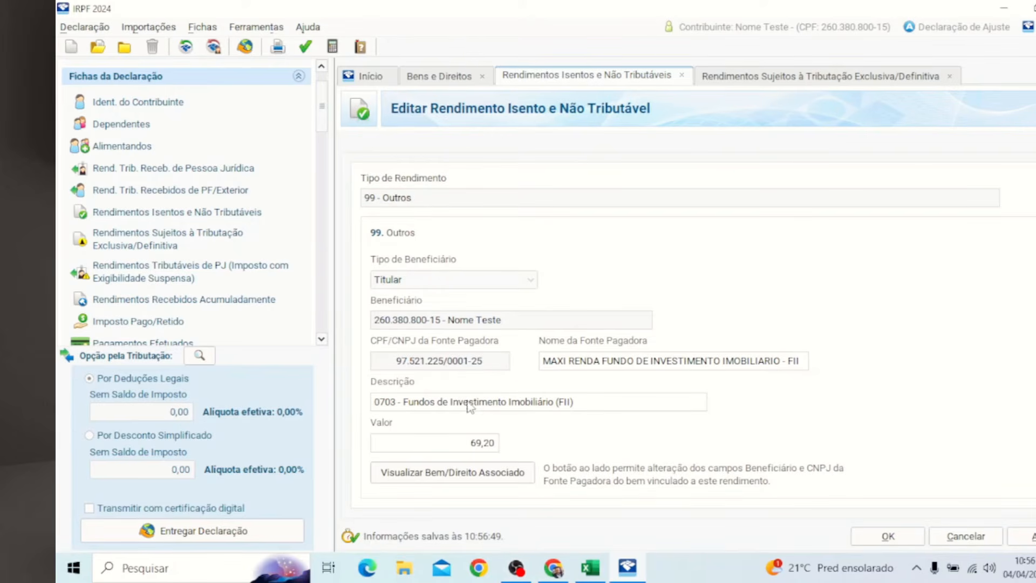
click(396, 406)
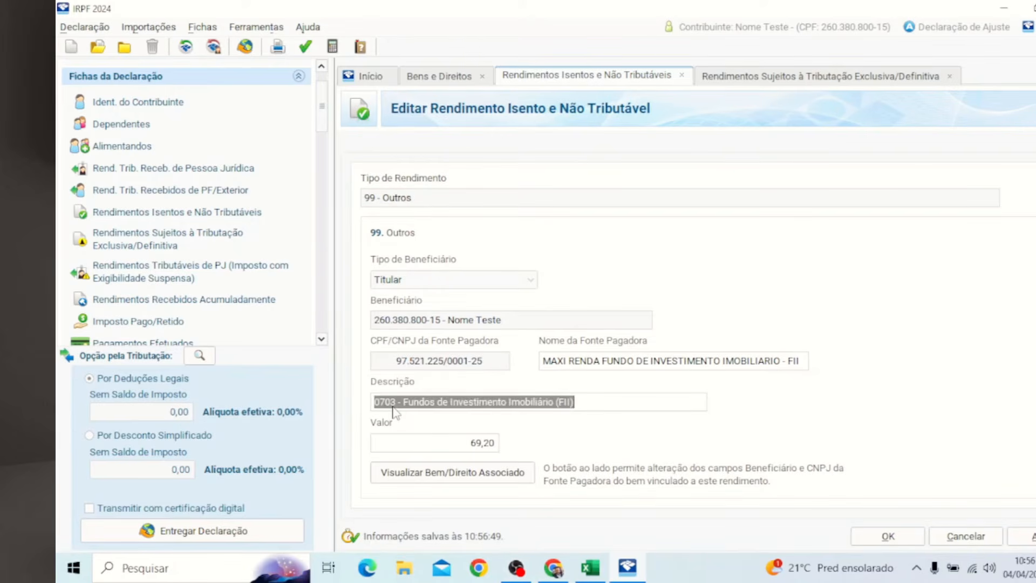
click(406, 405)
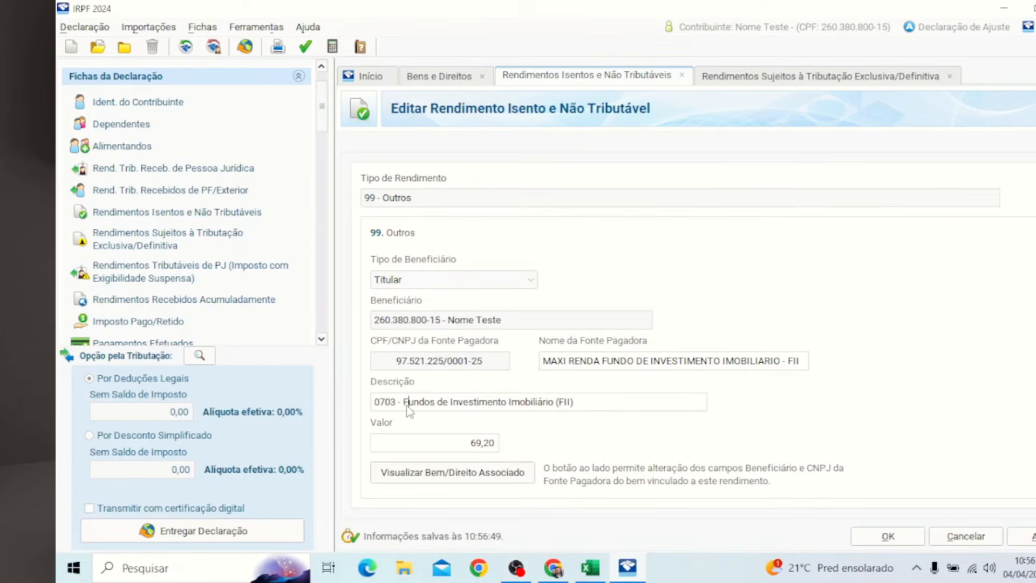
click(463, 77)
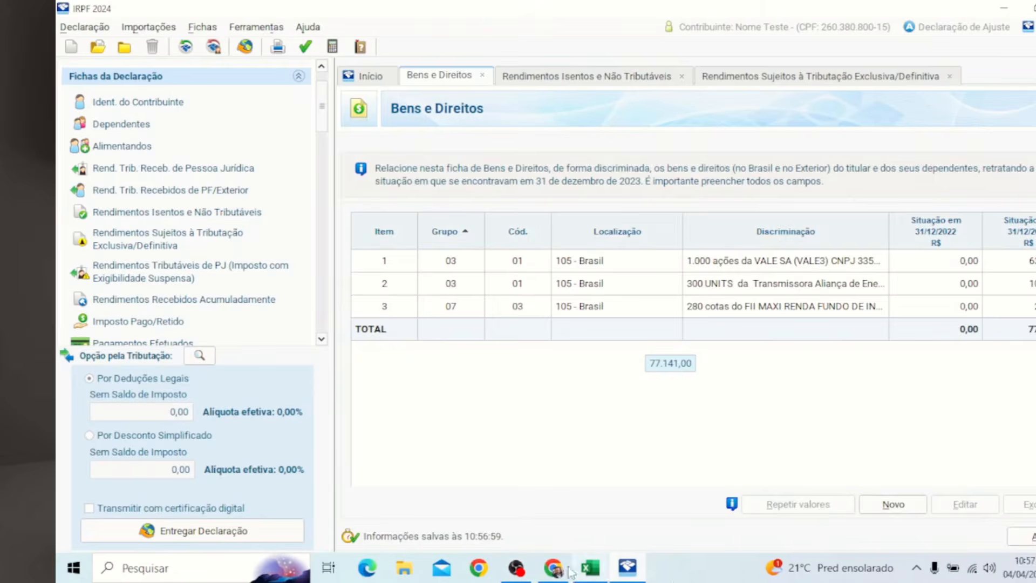